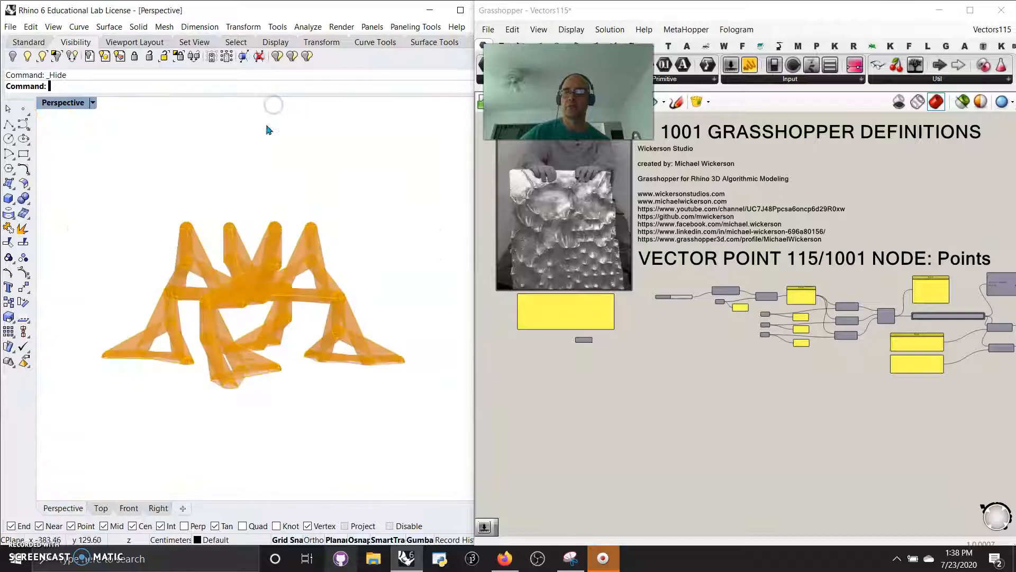
- Set the Perspective viewport to Shaded display and limit the Grasshopper preview to selected objects, with the Merge component selected
{"action": "left_click", "coordinate": [61, 104]}
{"action": "left_click", "coordinate": [71, 142]}
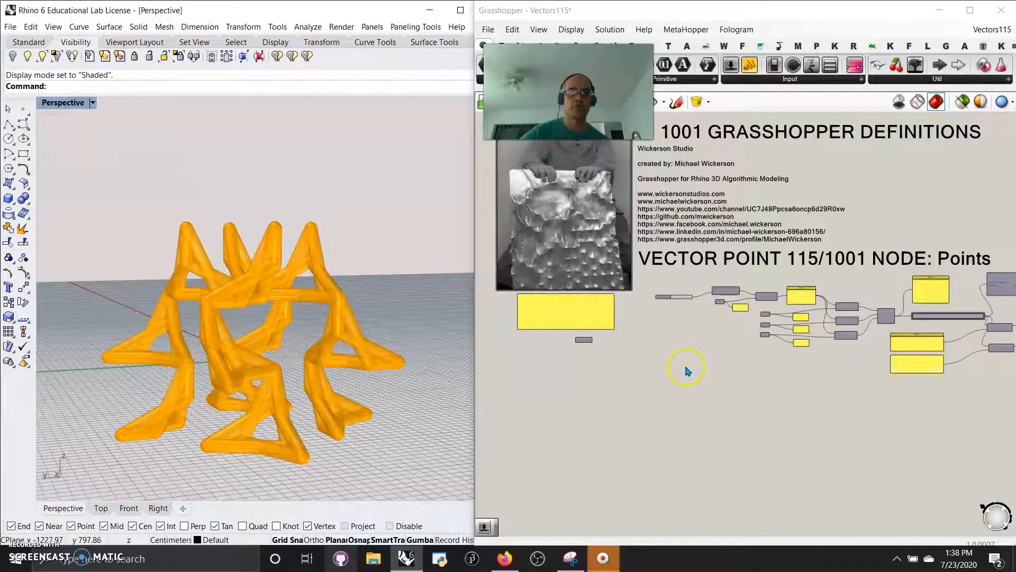
{"action": "scroll", "coordinate": [788, 344], "scroll_direction": "up", "scroll_amount": 5}
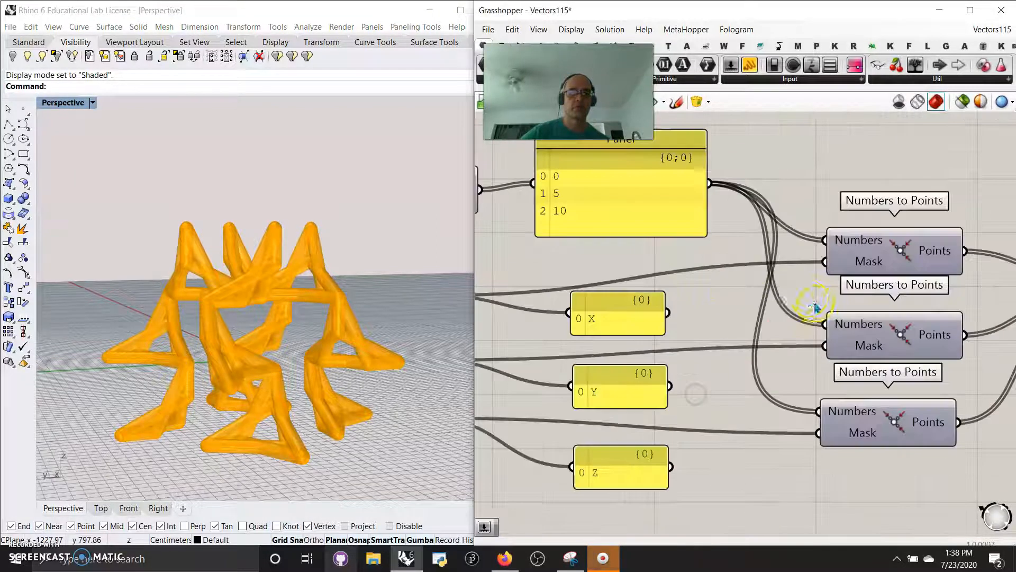
{"action": "scroll", "coordinate": [759, 291], "scroll_direction": "down", "scroll_amount": 6}
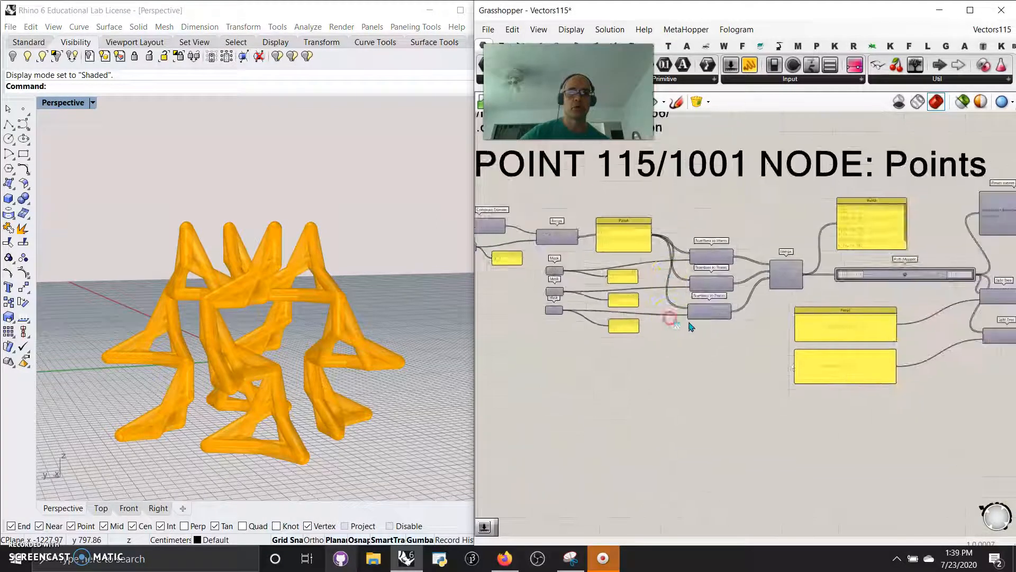
{"action": "scroll", "coordinate": [692, 327], "scroll_direction": "up", "scroll_amount": 3}
{"action": "left_click", "coordinate": [851, 245]}
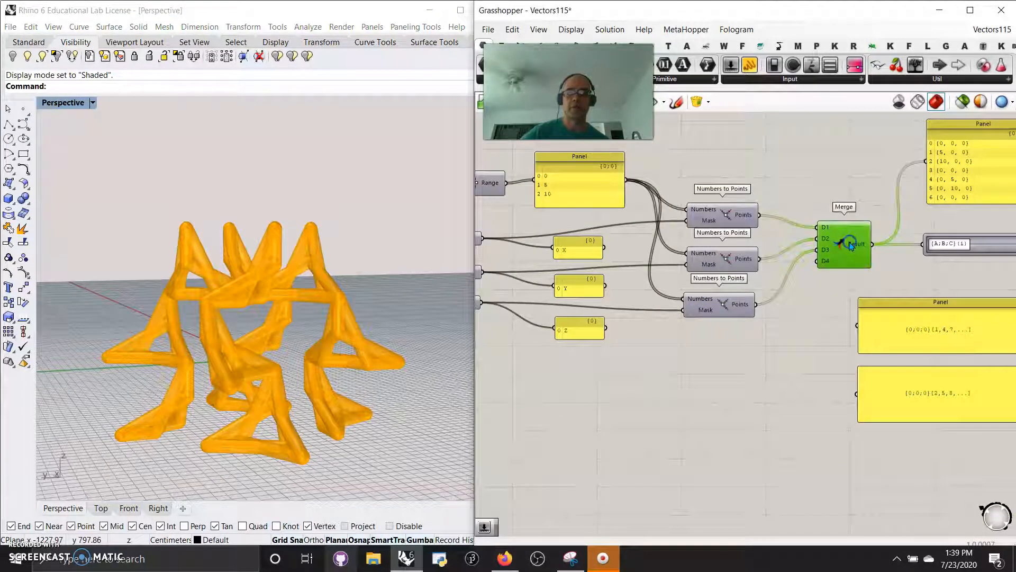
{"action": "left_click", "coordinate": [961, 104]}
{"action": "right_click_drag", "start_coordinate": [363, 386], "coordinate": [436, 408]}
- Examine the start of the definition: the Construct Domain, Steps and Range components and their value panels
{"action": "right_click_drag", "start_coordinate": [620, 351], "coordinate": [794, 404]}
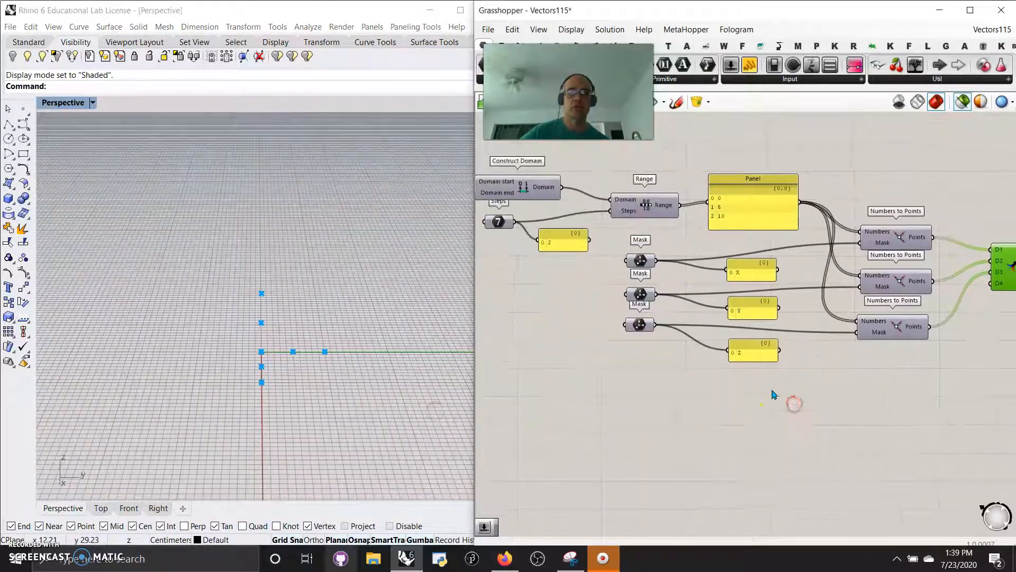
{"action": "scroll", "coordinate": [772, 395], "scroll_direction": "down", "scroll_amount": 3}
{"action": "right_click_drag", "start_coordinate": [676, 411], "coordinate": [792, 412]}
{"action": "scroll", "coordinate": [682, 319], "scroll_direction": "up", "scroll_amount": 6}
{"action": "right_click_drag", "start_coordinate": [685, 310], "coordinate": [705, 377]}
{"action": "right_click_drag", "start_coordinate": [762, 360], "coordinate": [612, 365]}
{"action": "right_click_drag", "start_coordinate": [783, 289], "coordinate": [647, 274]}
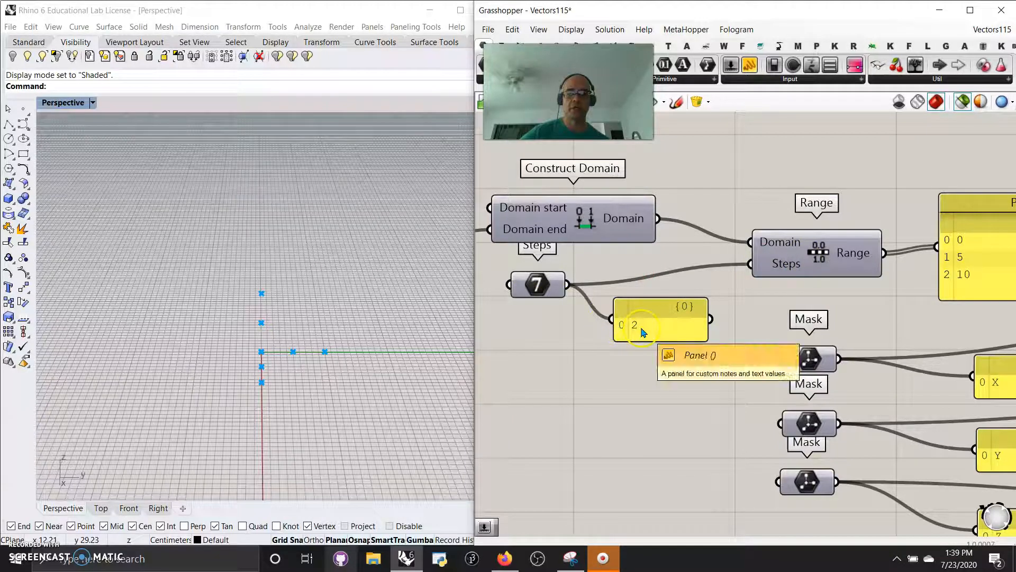
{"action": "right_click_drag", "start_coordinate": [902, 300], "coordinate": [748, 288]}
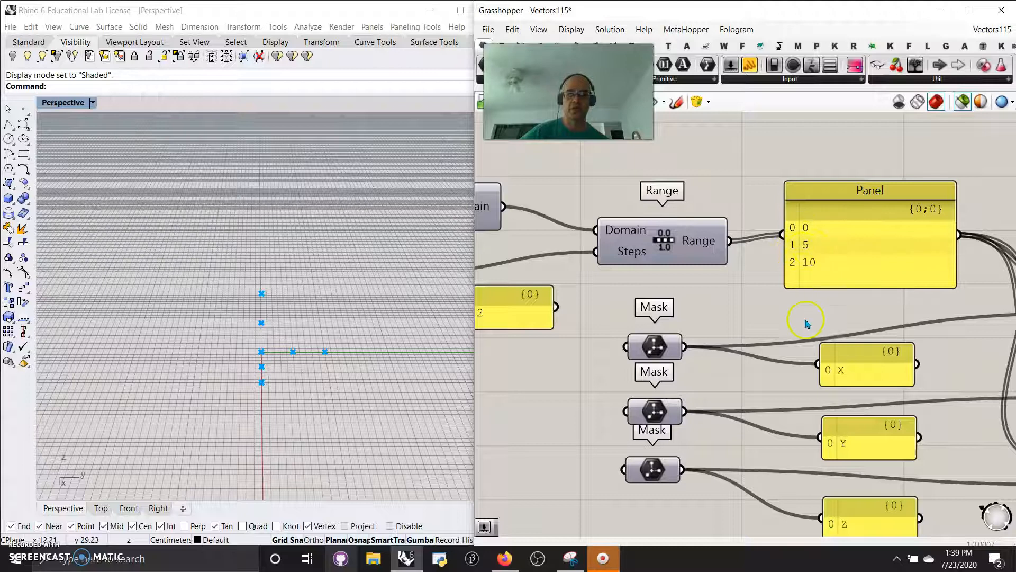
- Open the Set Mask options of the Mask parameter that feeds the X panel
{"action": "right_click_drag", "start_coordinate": [808, 323], "coordinate": [663, 223]}
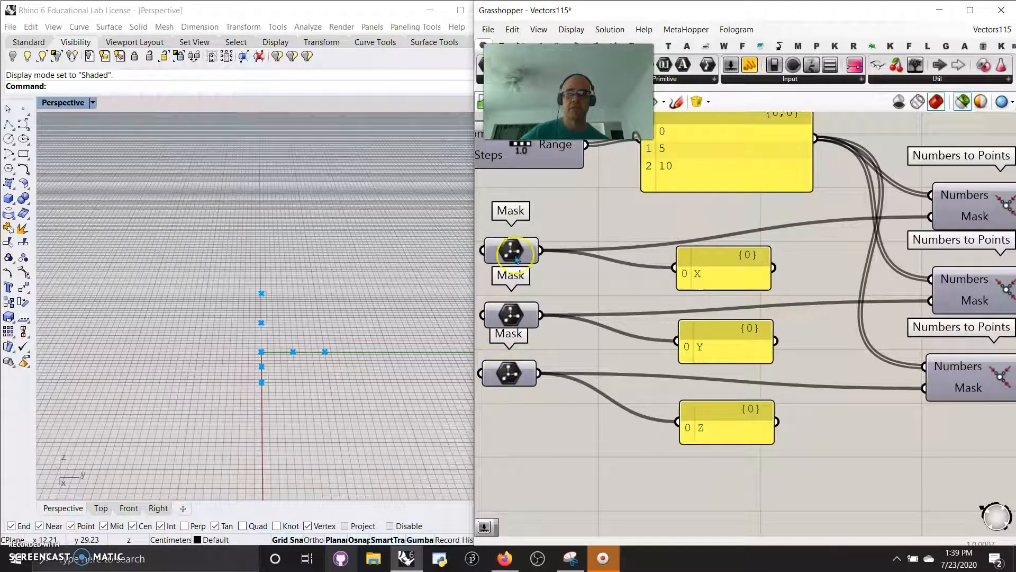
{"action": "right_click", "coordinate": [516, 261]}
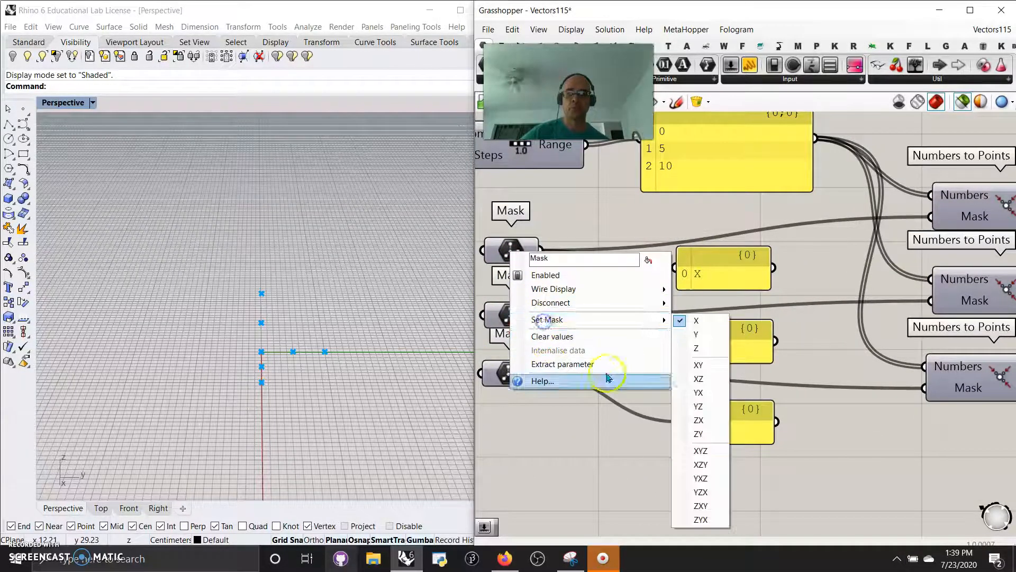
{"action": "left_click", "coordinate": [704, 335]}
- Select each of the three Numbers to Points components in turn to preview its points in the viewport
{"action": "right_click_drag", "start_coordinate": [891, 340], "coordinate": [748, 351]}
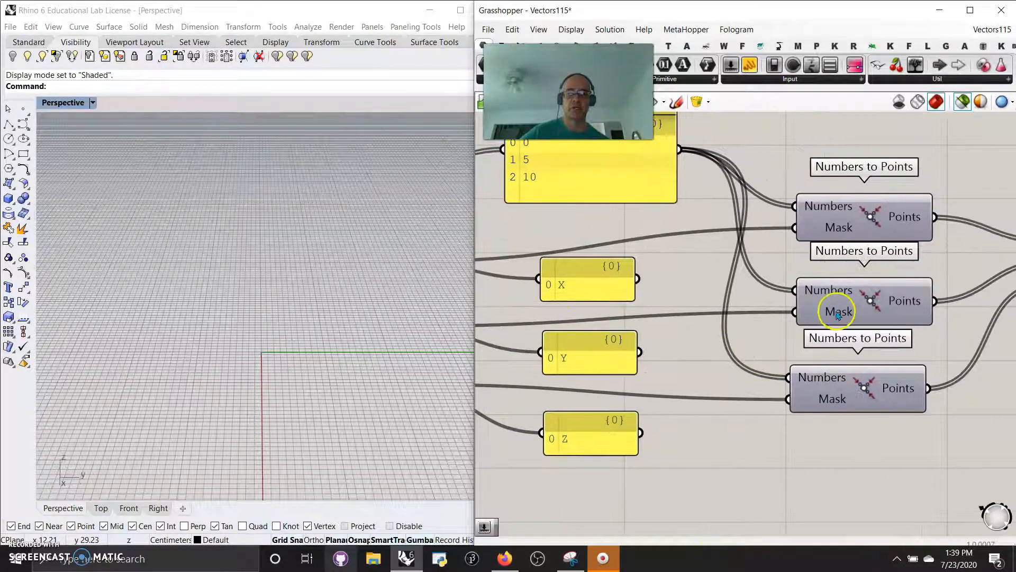
{"action": "left_click", "coordinate": [848, 227]}
{"action": "right_click_drag", "start_coordinate": [396, 425], "coordinate": [418, 395]}
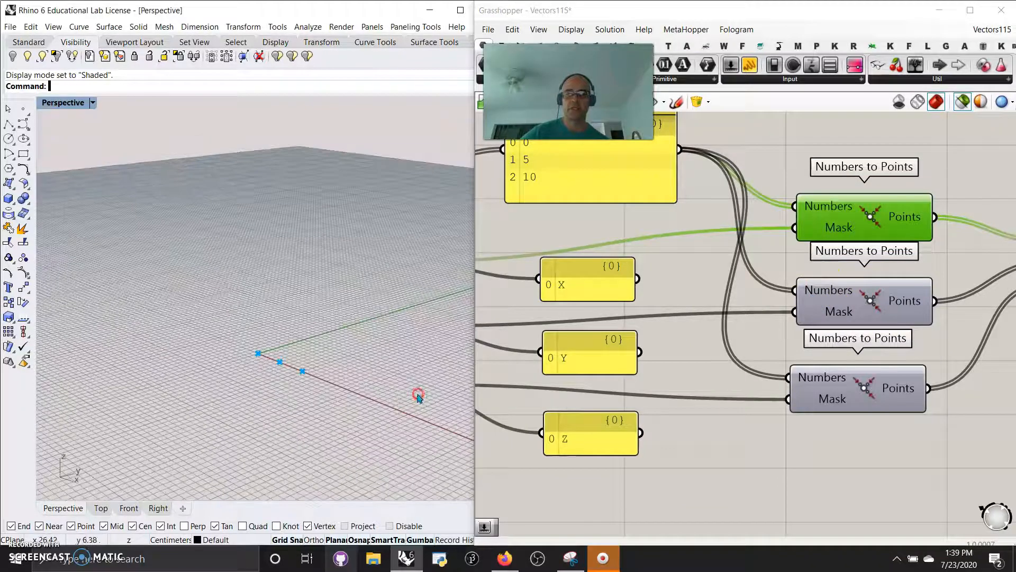
{"action": "left_click", "coordinate": [831, 313]}
{"action": "left_click", "coordinate": [842, 397]}
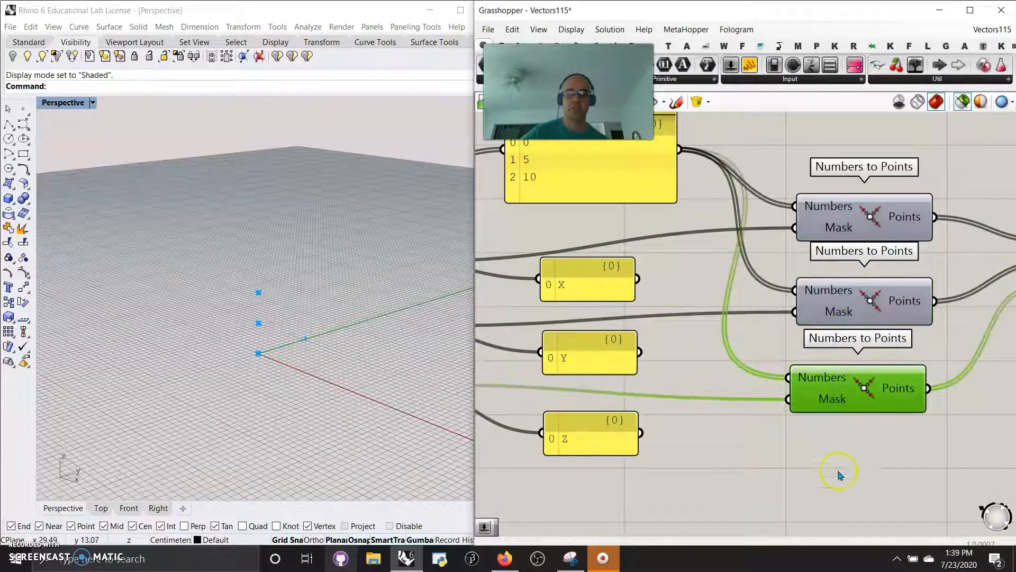
- Select the Merge component and inspect the combined X, Y and Z points in the viewport
{"action": "right_click_drag", "start_coordinate": [838, 473], "coordinate": [691, 482]}
{"action": "scroll", "coordinate": [668, 474], "scroll_direction": "down", "scroll_amount": 3}
{"action": "right_click_drag", "start_coordinate": [772, 474], "coordinate": [692, 452]}
{"action": "left_click", "coordinate": [772, 341]}
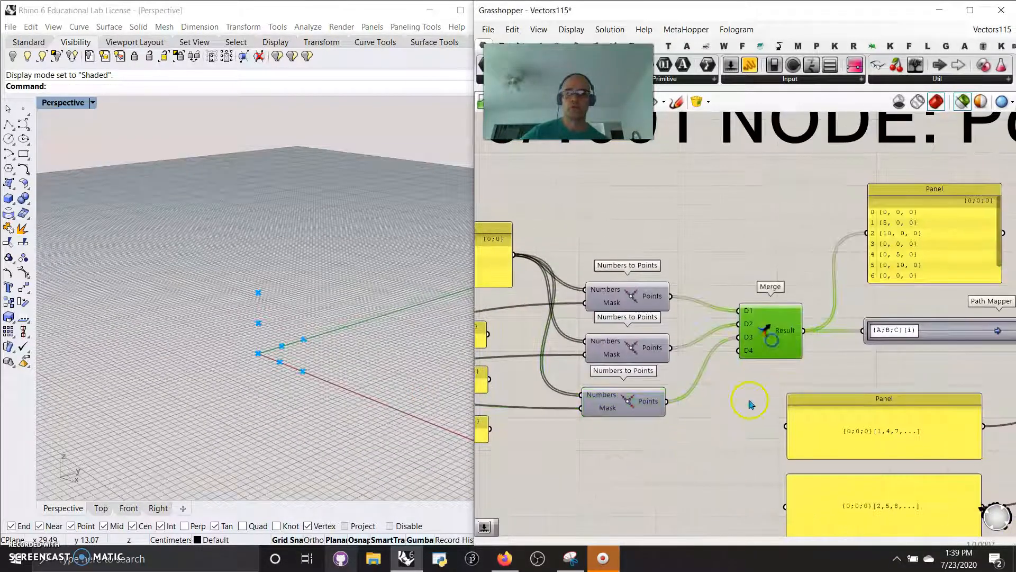
{"action": "mouse_move", "coordinate": [340, 381]}
{"action": "right_mouse_down"}
{"action": "mouse_move", "coordinate": [277, 431]}
{"action": "mouse_move", "coordinate": [332, 409]}
{"action": "right_mouse_up"}
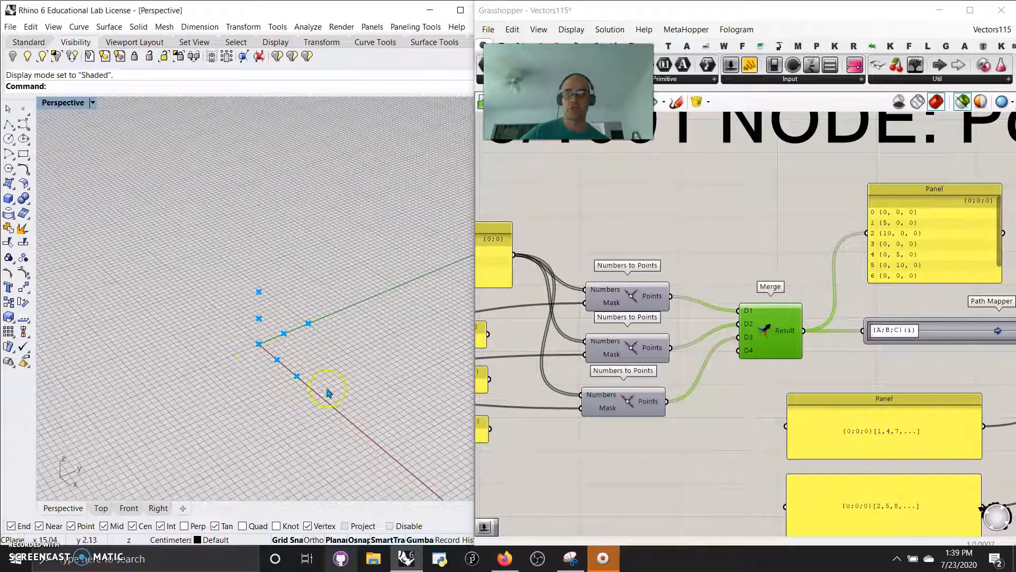
- Inspect the Path Mapper and its connections from the Merge result to the Split Tree components
{"action": "right_click_drag", "start_coordinate": [713, 456], "coordinate": [531, 370]}
{"action": "scroll", "coordinate": [612, 380], "scroll_direction": "down", "scroll_amount": 3}
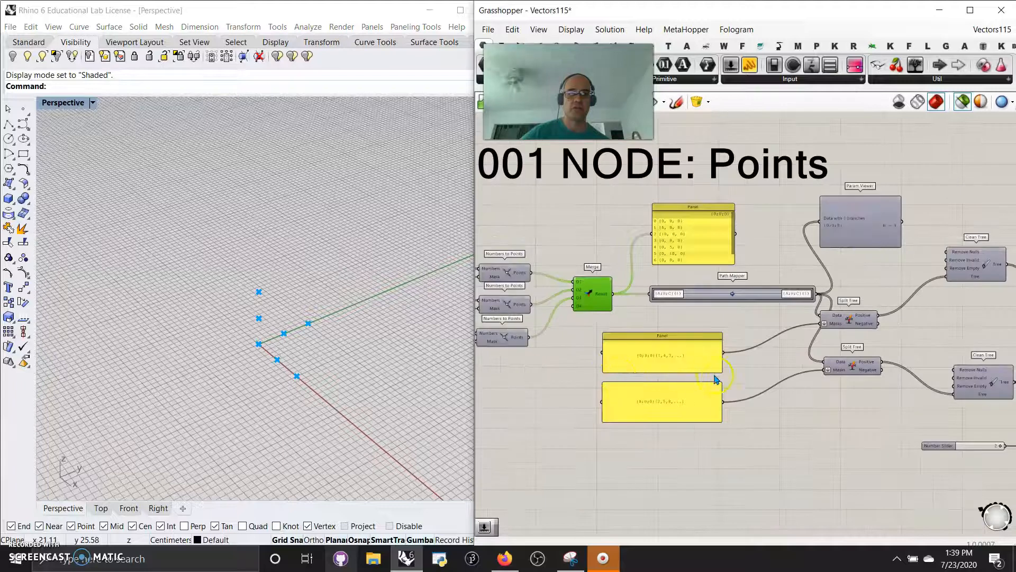
{"action": "scroll", "coordinate": [726, 379], "scroll_direction": "up", "scroll_amount": 4}
{"action": "right_click_drag", "start_coordinate": [762, 353], "coordinate": [733, 390]}
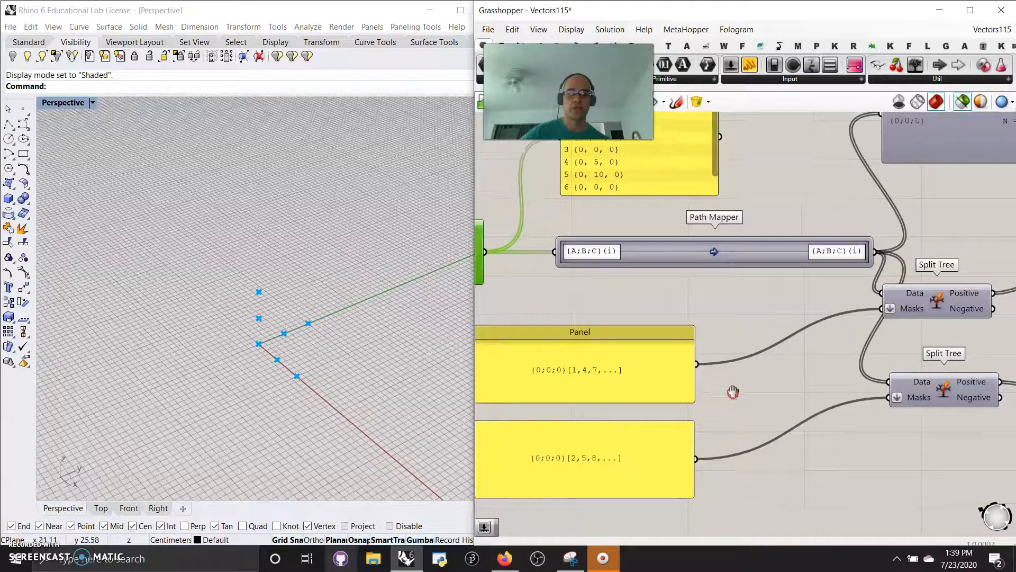
{"action": "left_click", "coordinate": [747, 253]}
{"action": "mouse_move", "coordinate": [771, 328]}
{"action": "right_mouse_down"}
{"action": "mouse_move", "coordinate": [674, 291]}
{"action": "mouse_move", "coordinate": [864, 294]}
{"action": "mouse_move", "coordinate": [768, 321]}
{"action": "mouse_move", "coordinate": [707, 358]}
{"action": "right_mouse_up"}
{"action": "left_click", "coordinate": [902, 247]}
{"action": "left_click", "coordinate": [889, 346]}
- Select the two panels holding the {0;0;0}[1,4,7,...] and {0;0;0}[2,5,8,...] masks to trace their connections
{"action": "scroll", "coordinate": [698, 295], "scroll_direction": "down", "scroll_amount": 2}
{"action": "left_click", "coordinate": [681, 272]}
{"action": "right_click_drag", "start_coordinate": [680, 272], "coordinate": [806, 340]}
{"action": "left_click", "coordinate": [681, 339]}
{"action": "left_click", "coordinate": [700, 409]}
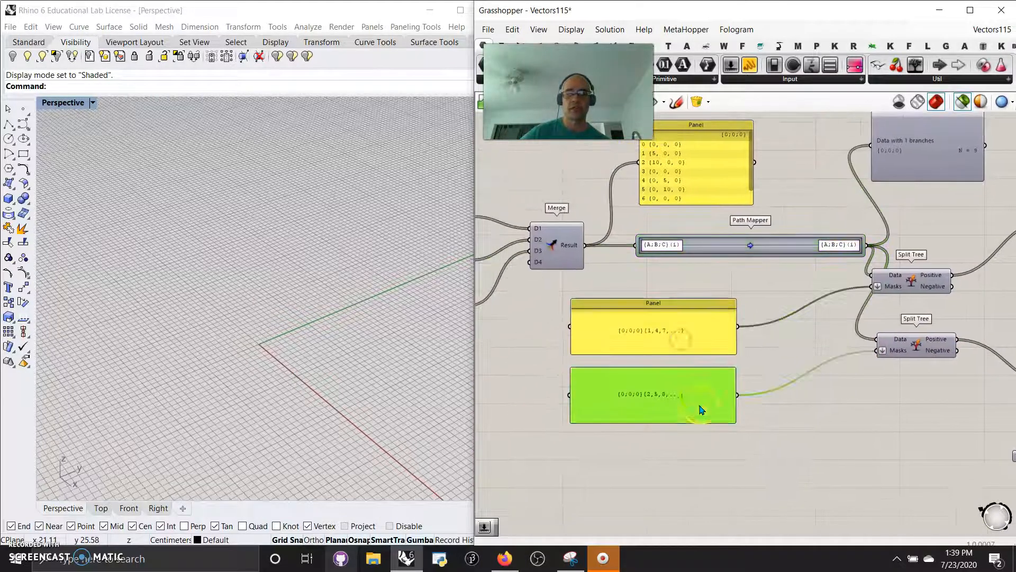
- Preview the points output by each Split Tree component and compare them with the mask panels
{"action": "left_click", "coordinate": [920, 290]}
{"action": "right_click_drag", "start_coordinate": [376, 310], "coordinate": [283, 340]}
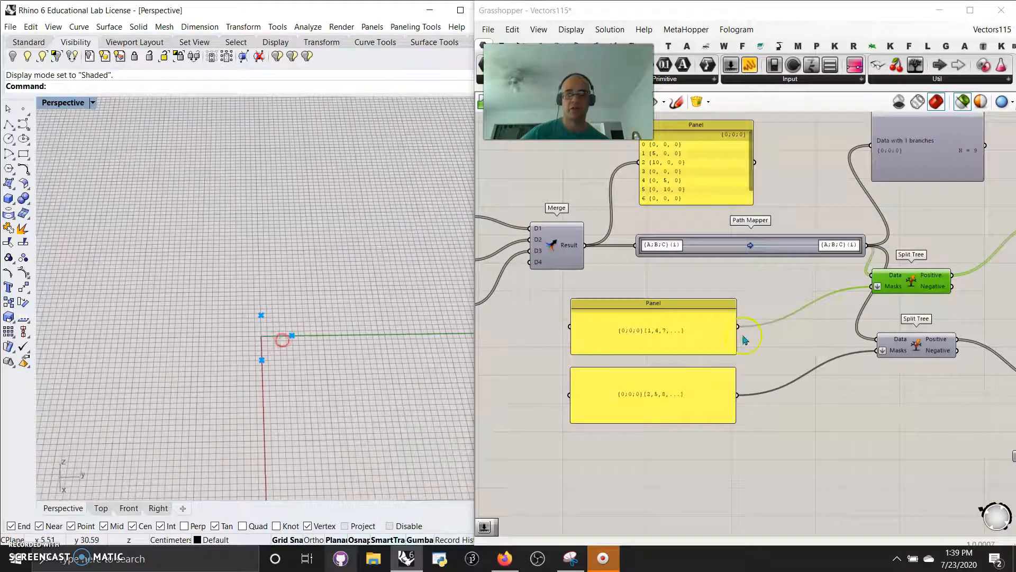
{"action": "left_click", "coordinate": [912, 350]}
{"action": "scroll", "coordinate": [907, 420], "scroll_direction": "down", "scroll_amount": 5}
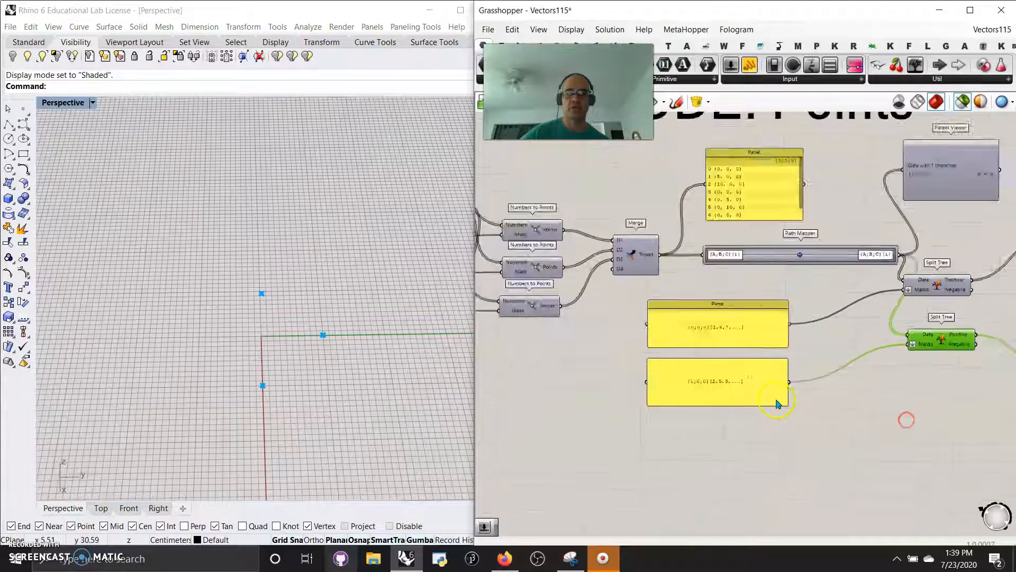
{"action": "scroll", "coordinate": [814, 372], "scroll_direction": "up", "scroll_amount": 4}
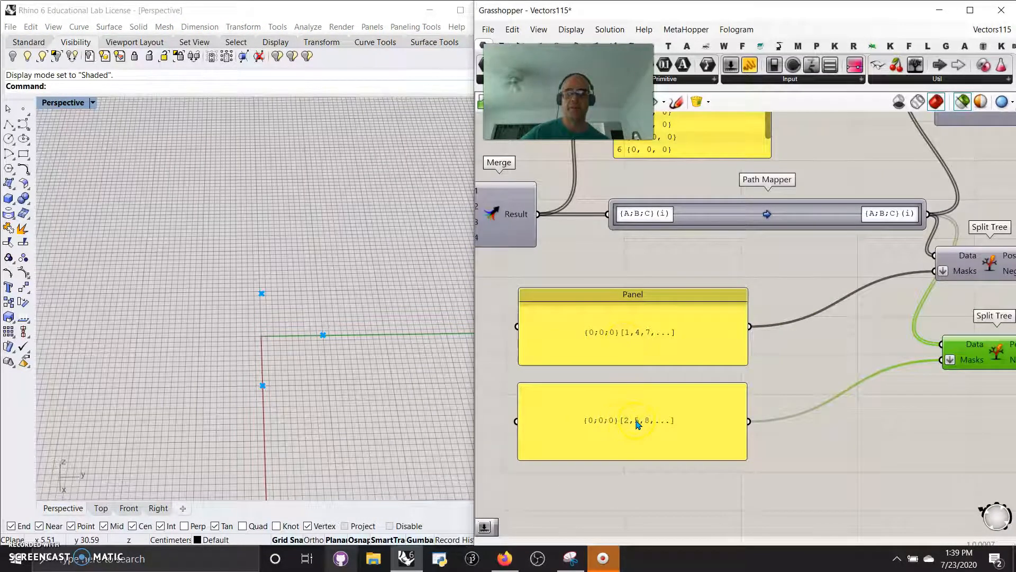
{"action": "right_click_drag", "start_coordinate": [263, 345], "coordinate": [336, 375]}
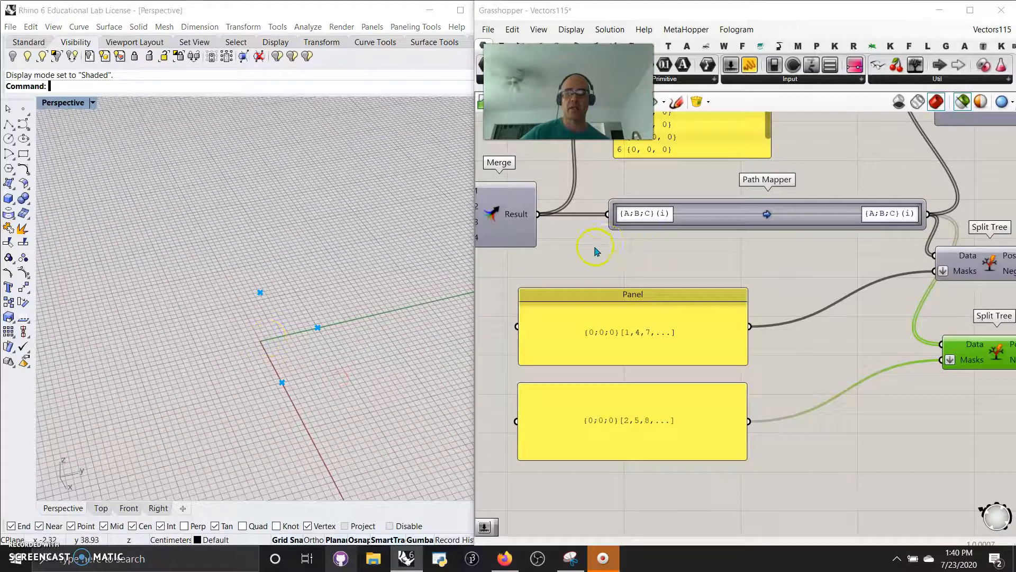
- Preview the Merge component's full point set again and check the Path Mapper's options
{"action": "right_click_drag", "start_coordinate": [596, 251], "coordinate": [813, 264]}
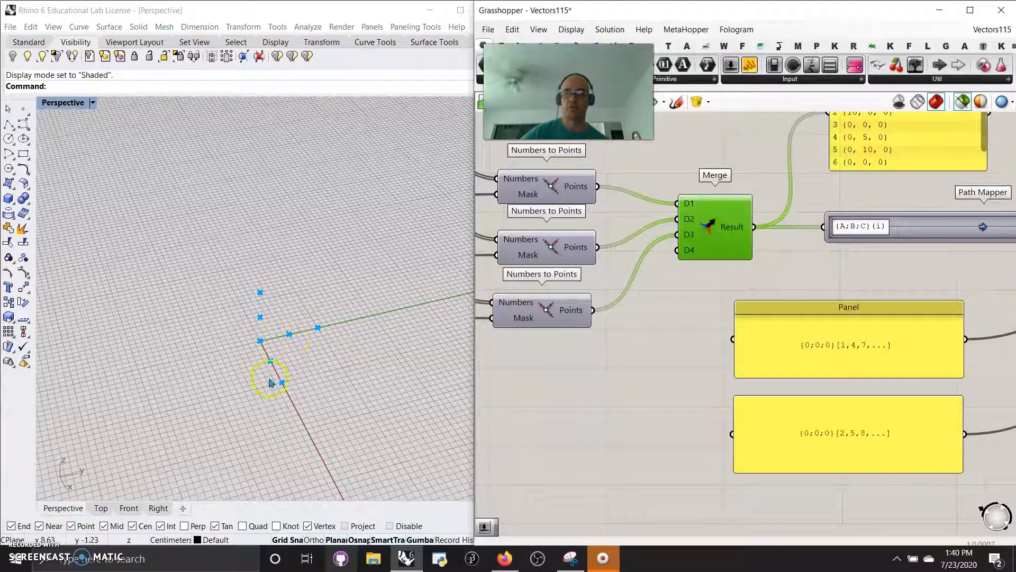
{"action": "right_click_drag", "start_coordinate": [664, 377], "coordinate": [589, 345]}
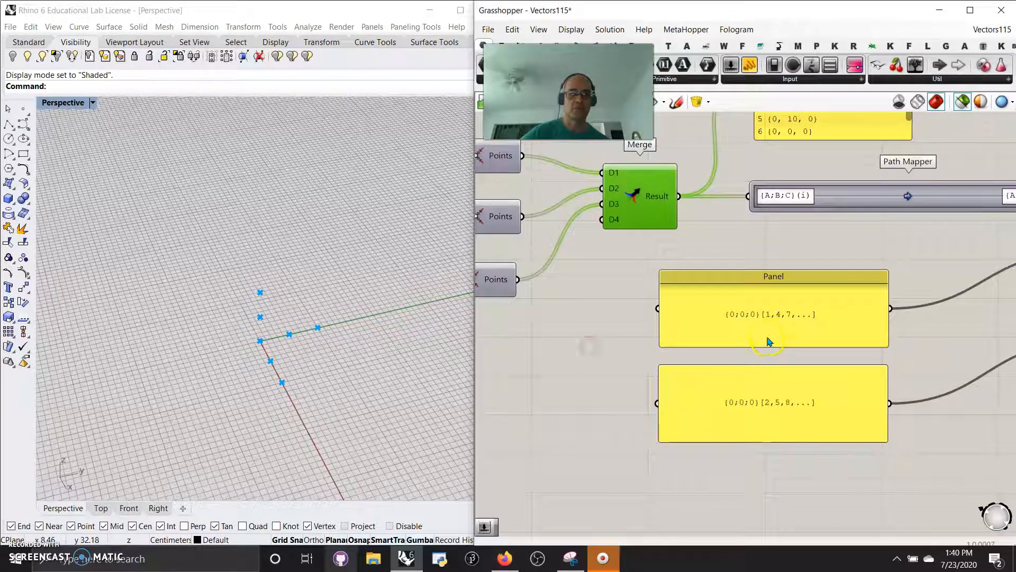
{"action": "right_click_drag", "start_coordinate": [791, 353], "coordinate": [698, 343]}
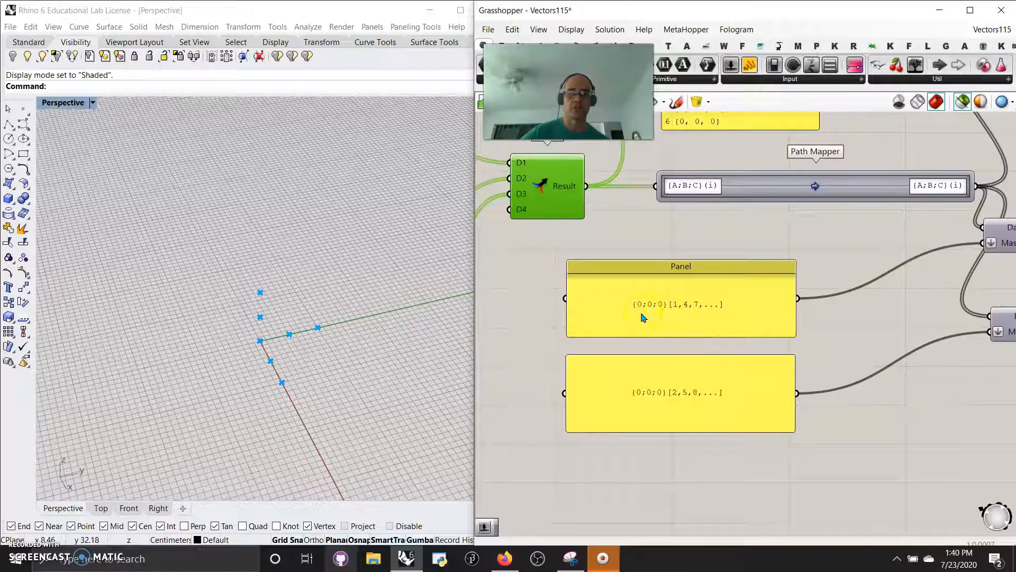
{"action": "right_click_drag", "start_coordinate": [739, 213], "coordinate": [707, 259]}
{"action": "right_click", "coordinate": [784, 232]}
{"action": "left_click", "coordinate": [724, 290]}
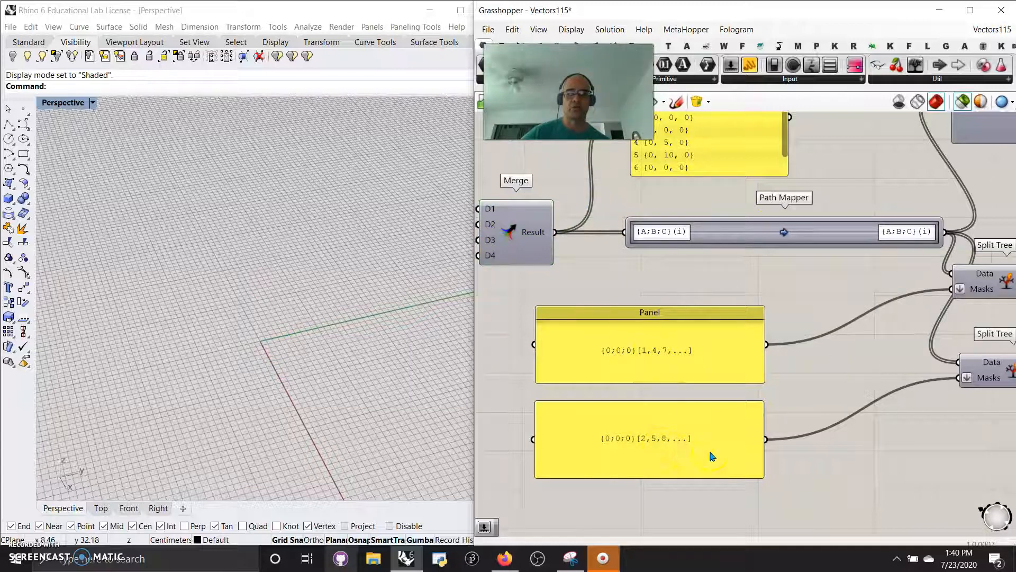
- Select both Split Tree components in turn and trace their inputs back to the mask panels
{"action": "right_click_drag", "start_coordinate": [802, 440], "coordinate": [672, 371]}
{"action": "left_click", "coordinate": [759, 217]}
{"action": "left_click", "coordinate": [768, 311]}
{"action": "right_click_drag", "start_coordinate": [789, 403], "coordinate": [625, 507]}
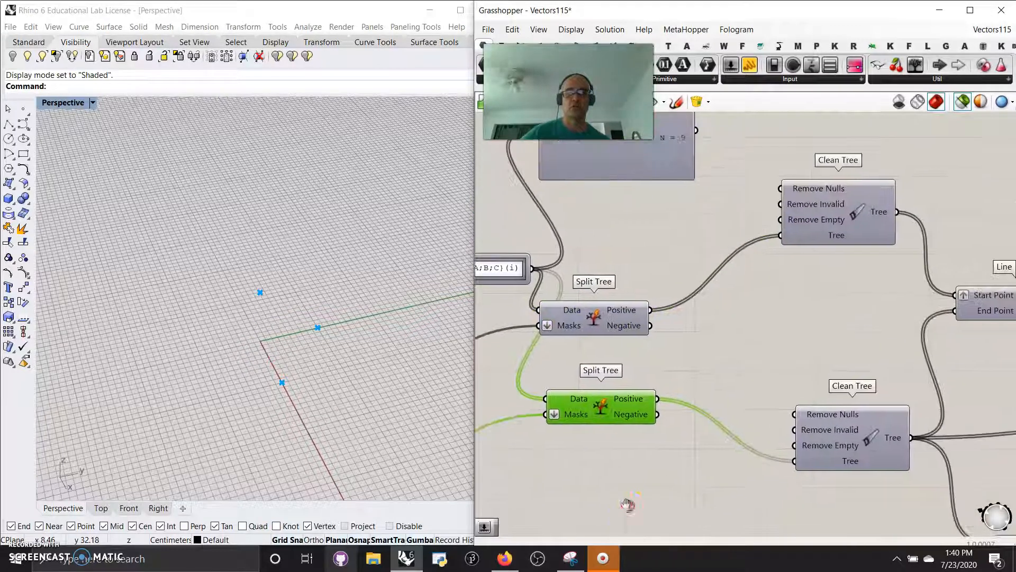
{"action": "right_click_drag", "start_coordinate": [730, 364], "coordinate": [818, 369]}
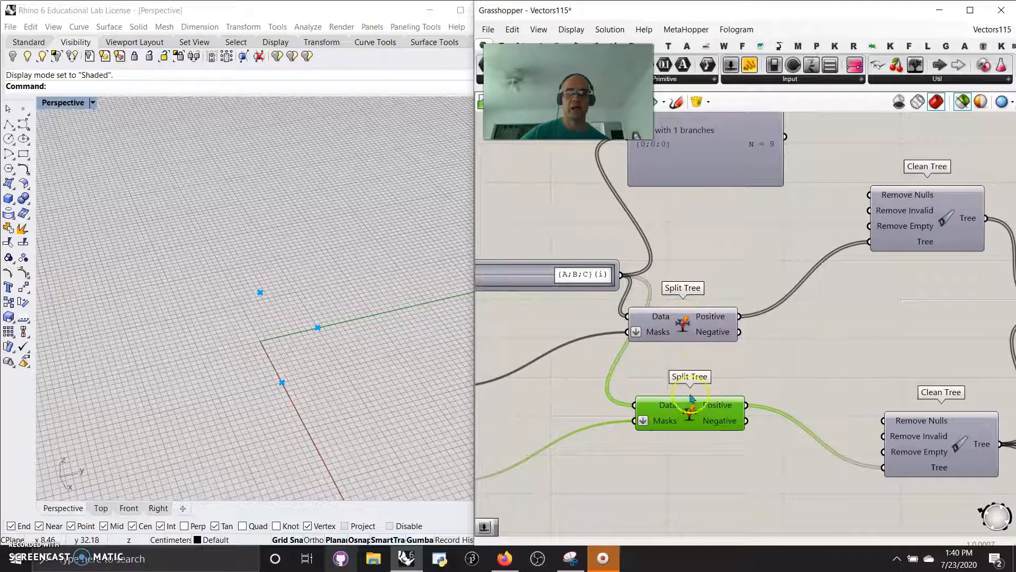
{"action": "right_click_drag", "start_coordinate": [591, 526], "coordinate": [716, 470]}
{"action": "right_click_drag", "start_coordinate": [575, 393], "coordinate": [666, 380]}
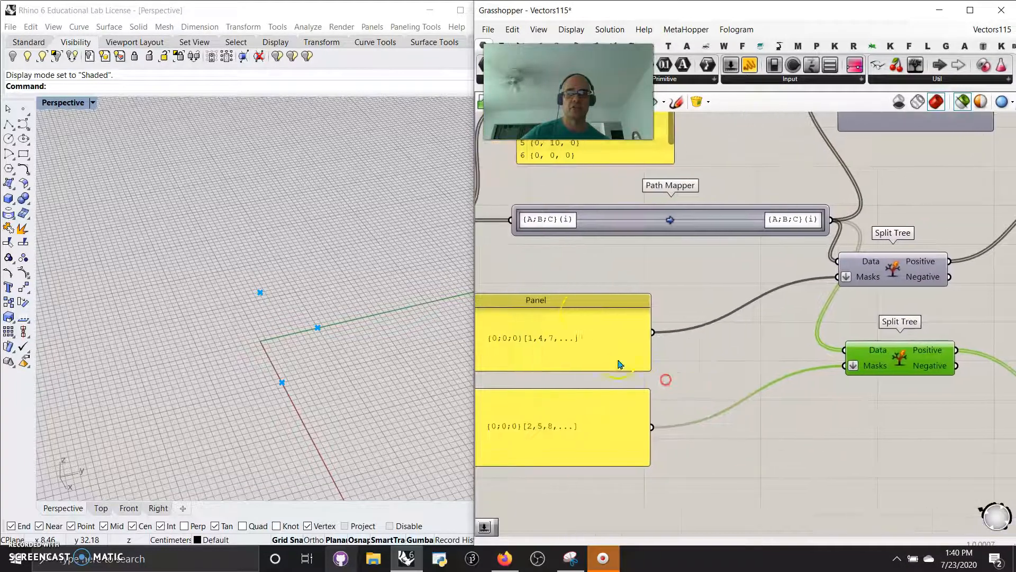
- Select the two Clean Tree components in turn to preview the points they pass on
{"action": "right_click_drag", "start_coordinate": [831, 476], "coordinate": [624, 495]}
{"action": "right_click_drag", "start_coordinate": [868, 363], "coordinate": [746, 412]}
{"action": "left_click", "coordinate": [811, 229]}
{"action": "left_click", "coordinate": [856, 448]}
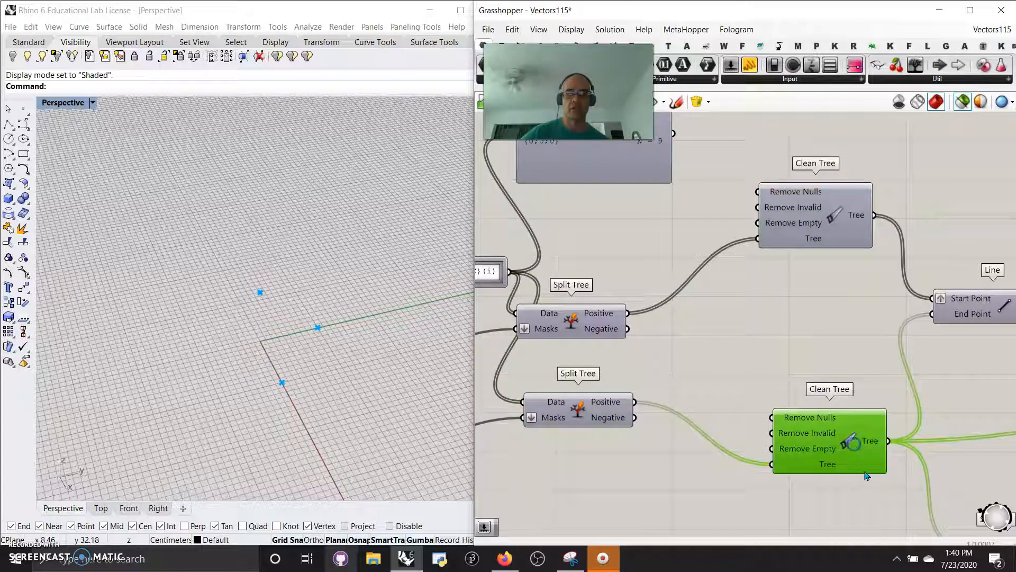
- Preview the Line component and the Pipe component in turn, inspecting their geometry in the viewport
{"action": "right_click_drag", "start_coordinate": [885, 498], "coordinate": [694, 444]}
{"action": "left_click", "coordinate": [794, 269]}
{"action": "right_click_drag", "start_coordinate": [374, 324], "coordinate": [325, 318]}
{"action": "right_click_drag", "start_coordinate": [266, 353], "coordinate": [296, 348]}
{"action": "left_click_drag", "start_coordinate": [948, 275], "coordinate": [941, 278]}
{"action": "right_click_drag", "start_coordinate": [296, 338], "coordinate": [347, 399]}
- Connect a new number slider to the Pipe component's Radius input and set it to 0.42
{"action": "right_click_drag", "start_coordinate": [825, 325], "coordinate": [787, 241]}
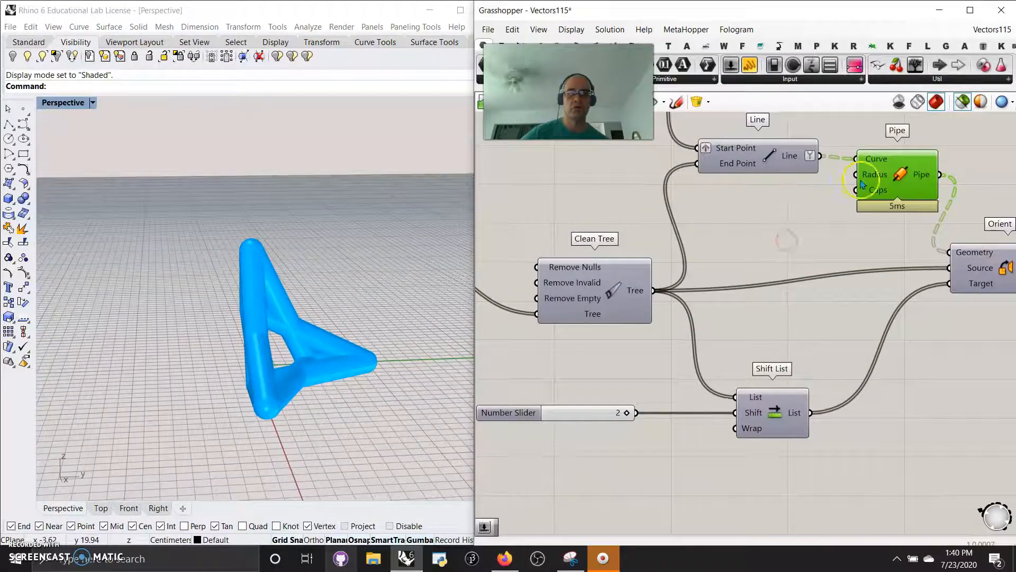
{"action": "double_click", "coordinate": [786, 227]}
{"action": "type", "text": "12"}
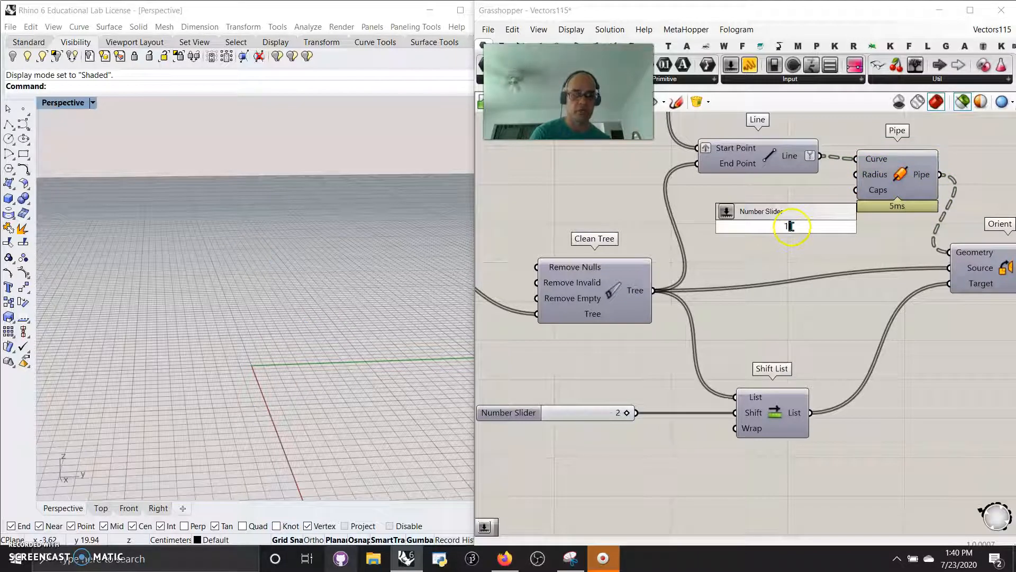
{"action": "key", "text": "Return"}
{"action": "left_click_drag", "start_coordinate": [831, 233], "coordinate": [769, 219]}
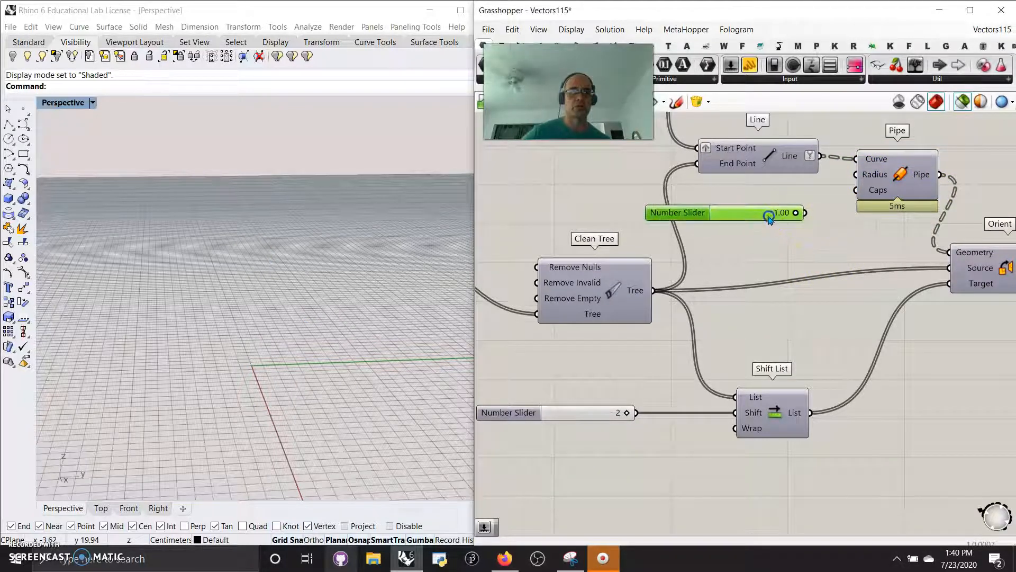
{"action": "left_click_drag", "start_coordinate": [841, 189], "coordinate": [856, 174]}
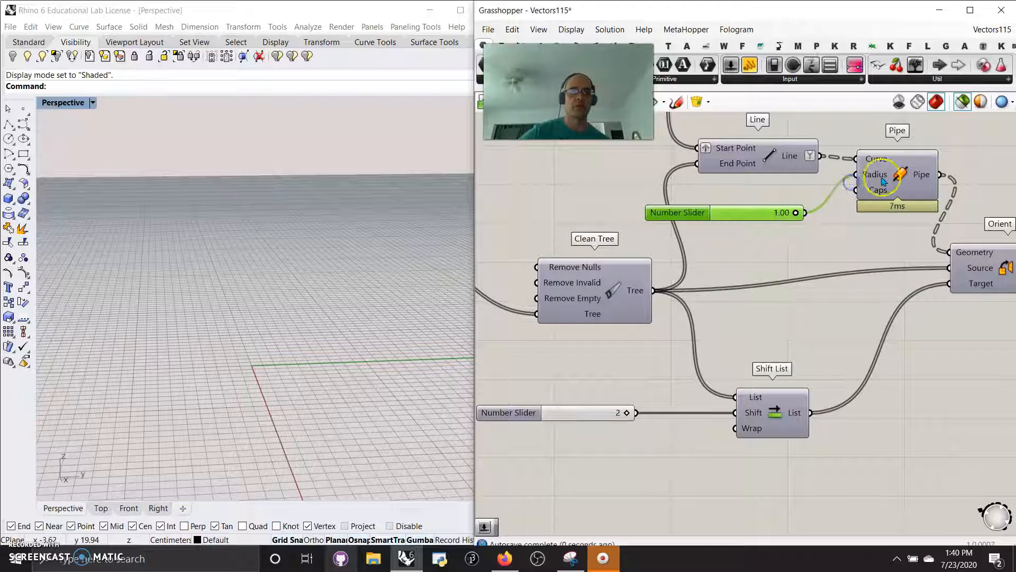
{"action": "left_click_drag", "start_coordinate": [794, 214], "coordinate": [751, 222]}
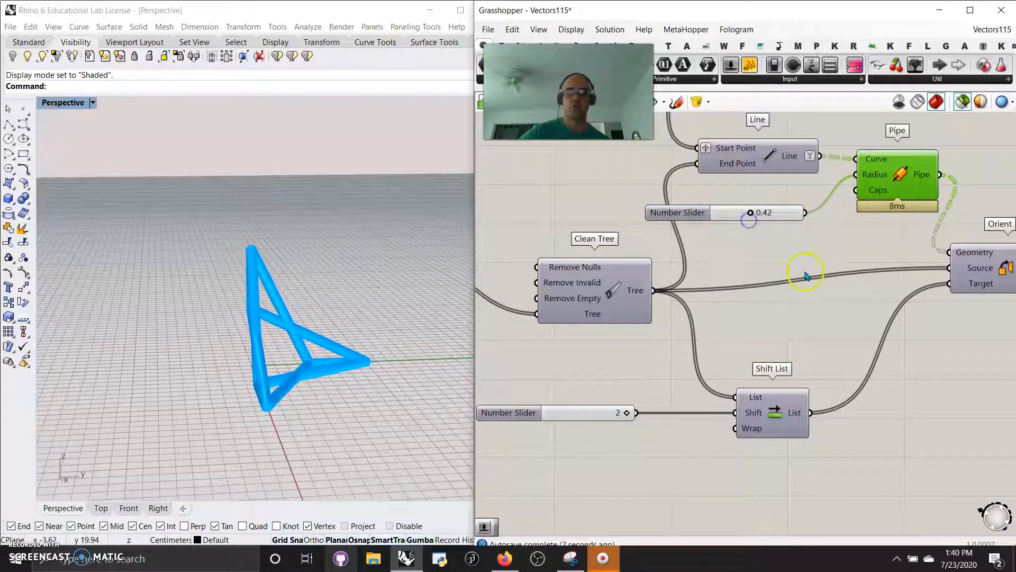
- Select the Orient component to preview the oriented copies of the piped frame
{"action": "right_click_drag", "start_coordinate": [830, 272], "coordinate": [726, 234]}
{"action": "scroll", "coordinate": [726, 233], "scroll_direction": "down", "scroll_amount": 2}
{"action": "right_click_drag", "start_coordinate": [726, 270], "coordinate": [736, 231]}
{"action": "left_click", "coordinate": [787, 249]}
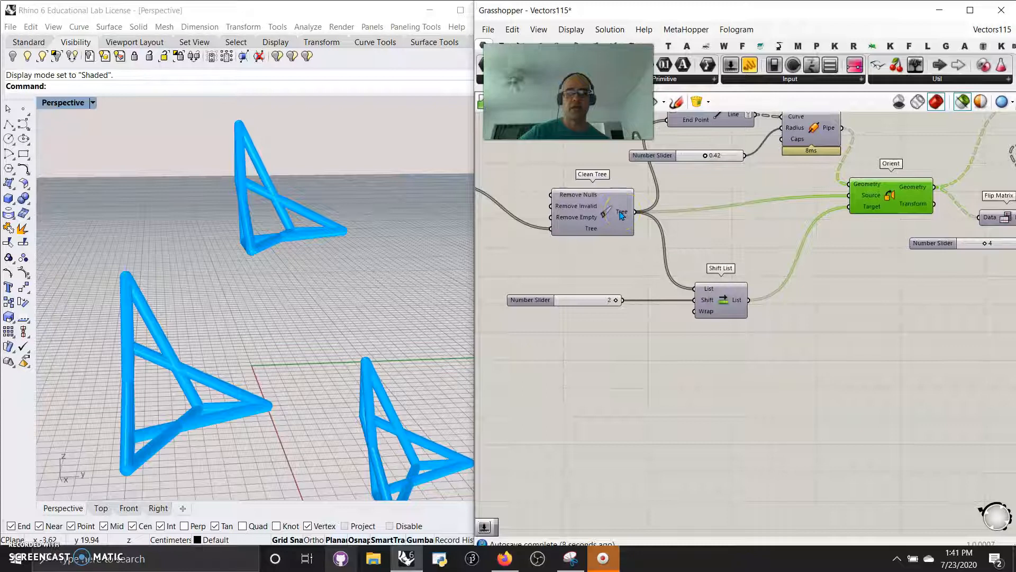
- Select the Polar Array component to preview the arrayed frames and inspect them from another angle
{"action": "mouse_move", "coordinate": [616, 300]}
{"action": "left_mouse_down"}
{"action": "mouse_move", "coordinate": [566, 302]}
{"action": "mouse_move", "coordinate": [618, 299]}
{"action": "left_mouse_up"}
{"action": "right_click_drag", "start_coordinate": [873, 325], "coordinate": [704, 369]}
{"action": "scroll", "coordinate": [712, 378], "scroll_direction": "down", "scroll_amount": 2}
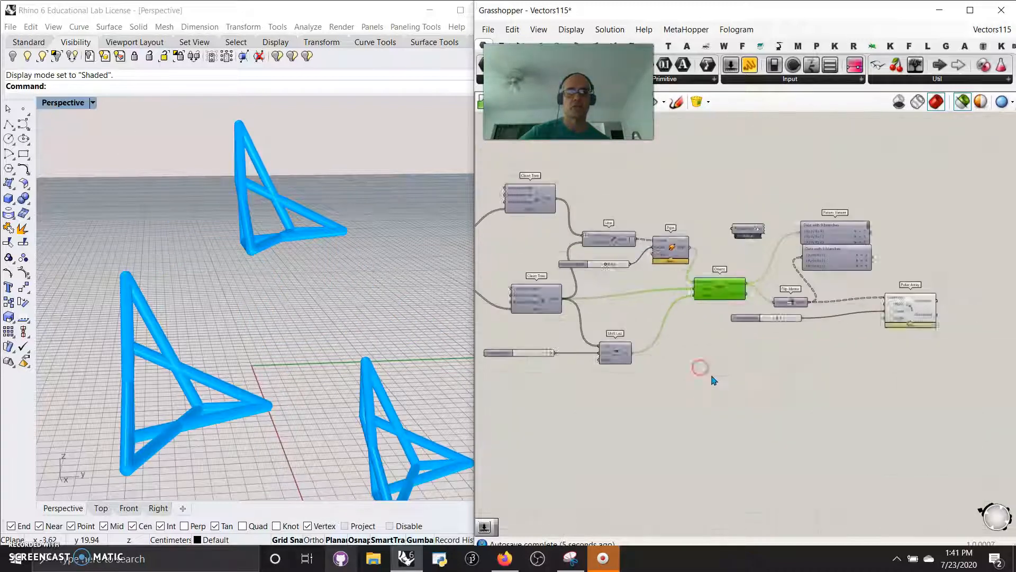
{"action": "right_click_drag", "start_coordinate": [771, 383], "coordinate": [687, 392]}
{"action": "scroll", "coordinate": [715, 334], "scroll_direction": "up", "scroll_amount": 2}
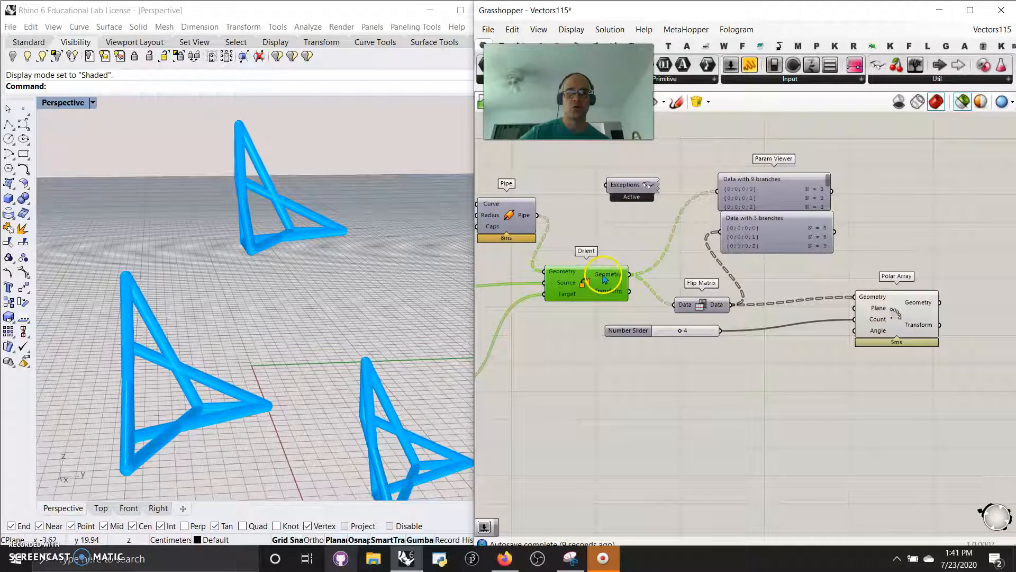
{"action": "left_click_drag", "start_coordinate": [633, 274], "coordinate": [760, 301]}
{"action": "left_click", "coordinate": [887, 311]}
{"action": "right_click_drag", "start_coordinate": [407, 329], "coordinate": [332, 322]}
{"action": "scroll", "coordinate": [356, 335], "scroll_direction": "down", "scroll_amount": 4}
{"action": "right_click_drag", "start_coordinate": [326, 378], "coordinate": [397, 379]}
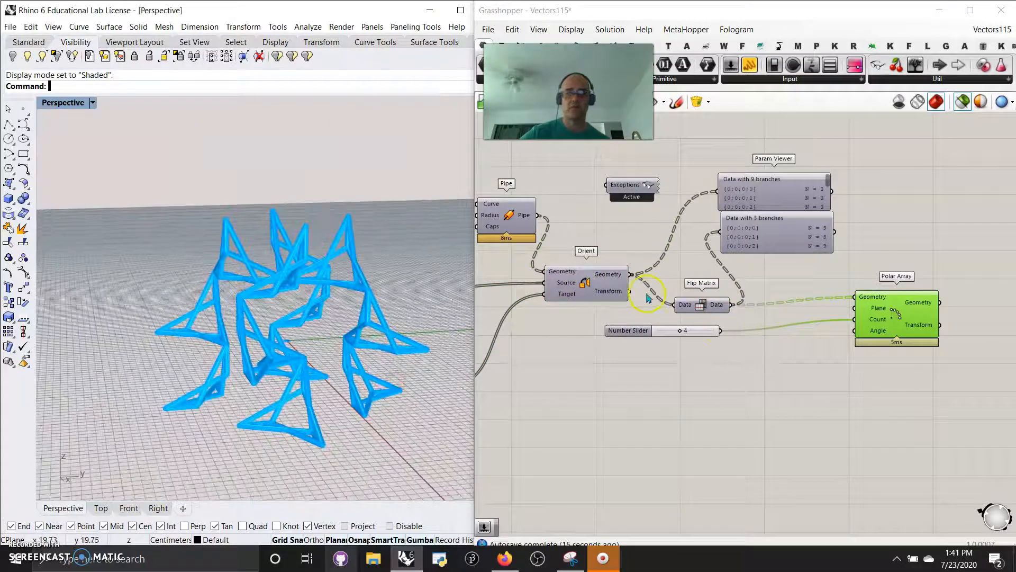
- Try feeding Orient's Geometry directly into the Polar Array's Geometry input, and reconnect the Flip Matrix Data output in its place
{"action": "left_click_drag", "start_coordinate": [629, 274], "coordinate": [855, 297]}
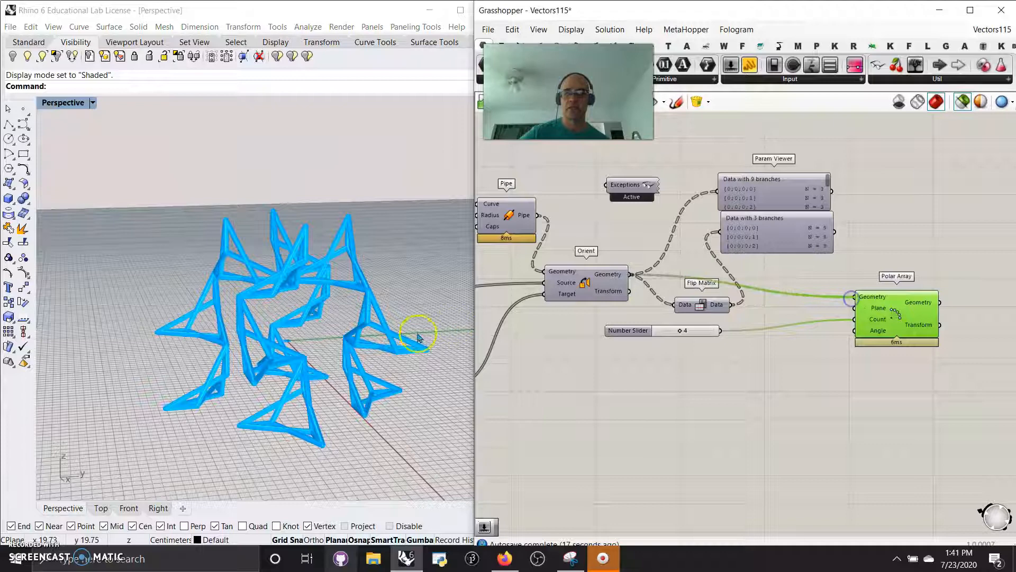
{"action": "right_click_drag", "start_coordinate": [389, 361], "coordinate": [221, 368]}
{"action": "left_click_drag", "start_coordinate": [733, 305], "coordinate": [855, 297]}
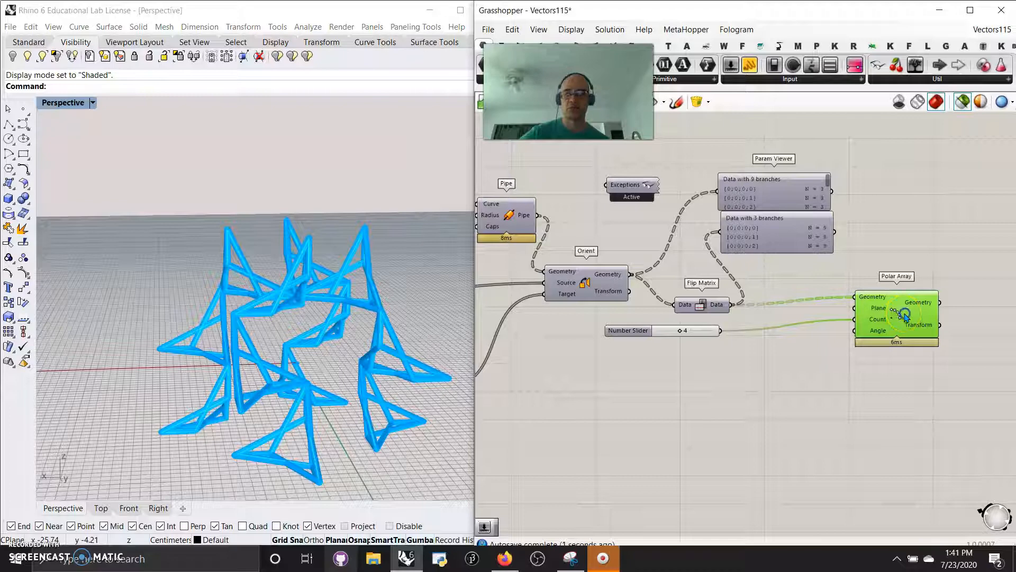
{"action": "right_click_drag", "start_coordinate": [415, 351], "coordinate": [319, 365]}
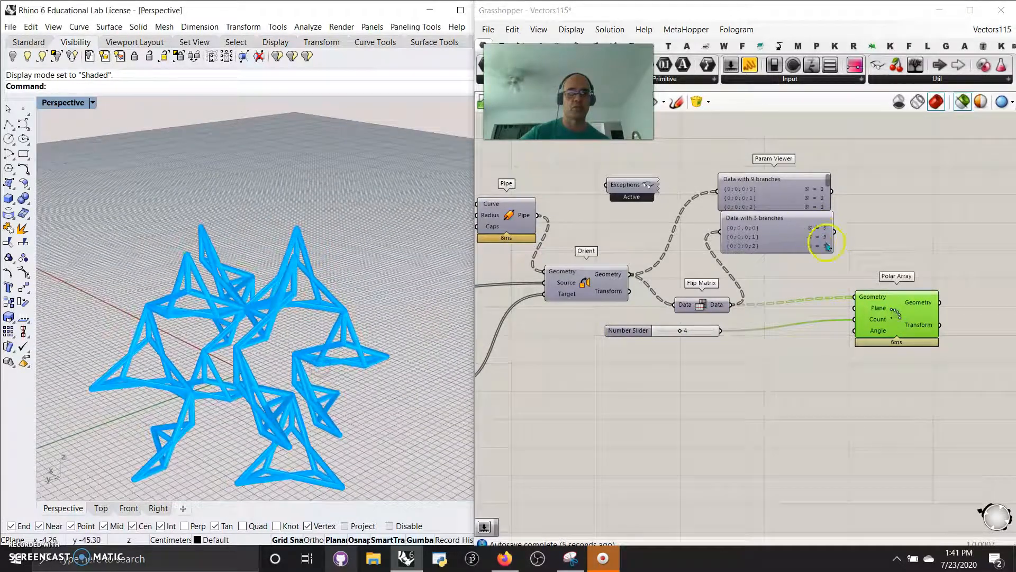
- Duplicate the two Param Viewers and place the copies on the output side of the Polar Array
{"action": "right_click_drag", "start_coordinate": [959, 375], "coordinate": [767, 367]}
{"action": "left_click_drag", "start_coordinate": [595, 235], "coordinate": [592, 242]}
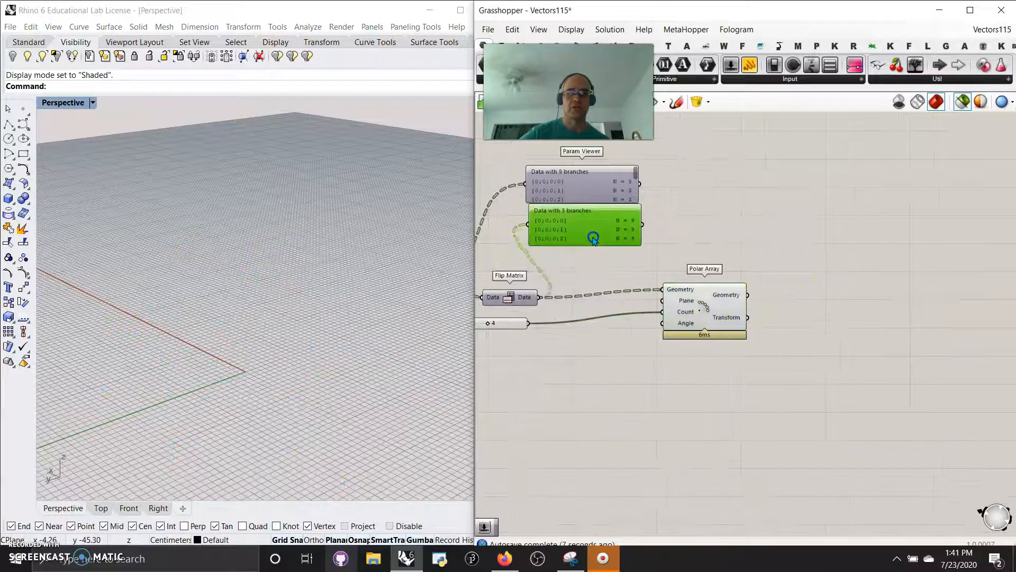
{"action": "left_click_drag", "start_coordinate": [618, 273], "coordinate": [868, 209]}
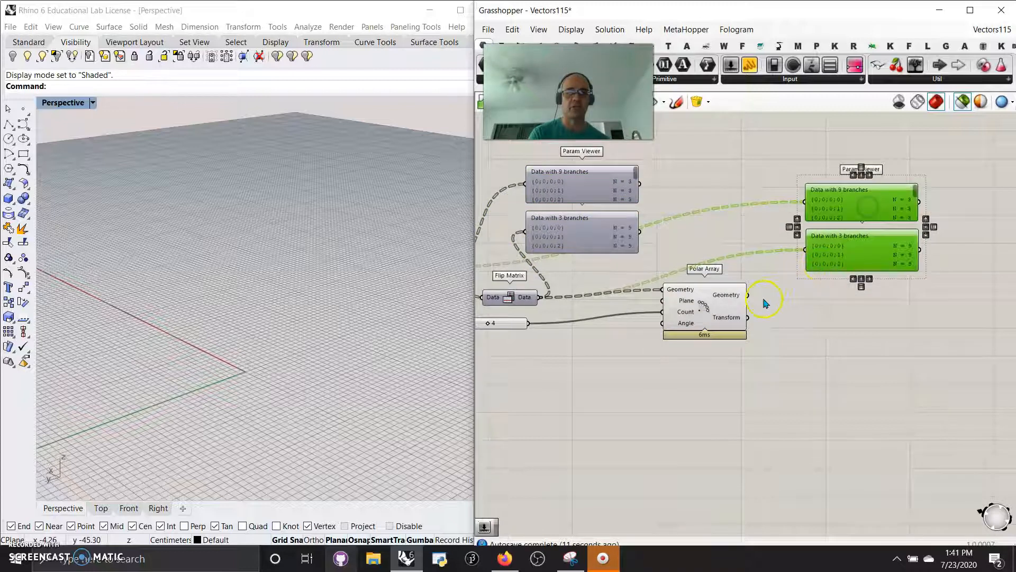
- Wire the Polar Array's Geometry output to both copied Param Viewers, enlarge them and stack them one above the other
{"action": "left_click_drag", "start_coordinate": [761, 271], "coordinate": [805, 202]}
{"action": "left_click_drag", "start_coordinate": [779, 276], "coordinate": [842, 471]}
{"action": "left_click_drag", "start_coordinate": [857, 377], "coordinate": [847, 209]}
{"action": "left_click_drag", "start_coordinate": [843, 158], "coordinate": [857, 209]}
{"action": "left_click_drag", "start_coordinate": [855, 458], "coordinate": [879, 329]}
{"action": "left_click_drag", "start_coordinate": [876, 524], "coordinate": [880, 336]}
{"action": "left_click_drag", "start_coordinate": [880, 296], "coordinate": [877, 309]}
- Swap the Polar Array's Geometry source to Orient to compare branches in the Param Viewers, and restore the Flip Matrix connection
{"action": "right_click_drag", "start_coordinate": [745, 381], "coordinate": [863, 420]}
{"action": "left_click_drag", "start_coordinate": [554, 304], "coordinate": [779, 326]}
{"action": "right_click_drag", "start_coordinate": [845, 267], "coordinate": [721, 254]}
{"action": "right_click_drag", "start_coordinate": [660, 336], "coordinate": [770, 334]}
{"action": "left_click_drag", "start_coordinate": [543, 292], "coordinate": [766, 316]}
{"action": "right_click_drag", "start_coordinate": [831, 336], "coordinate": [722, 335]}
{"action": "left_click_drag", "start_coordinate": [541, 324], "coordinate": [659, 316]}
- Preview the Polar Array while stepping its Count slider down to 1 and back up to 4
{"action": "right_click_drag", "start_coordinate": [667, 432], "coordinate": [704, 429]}
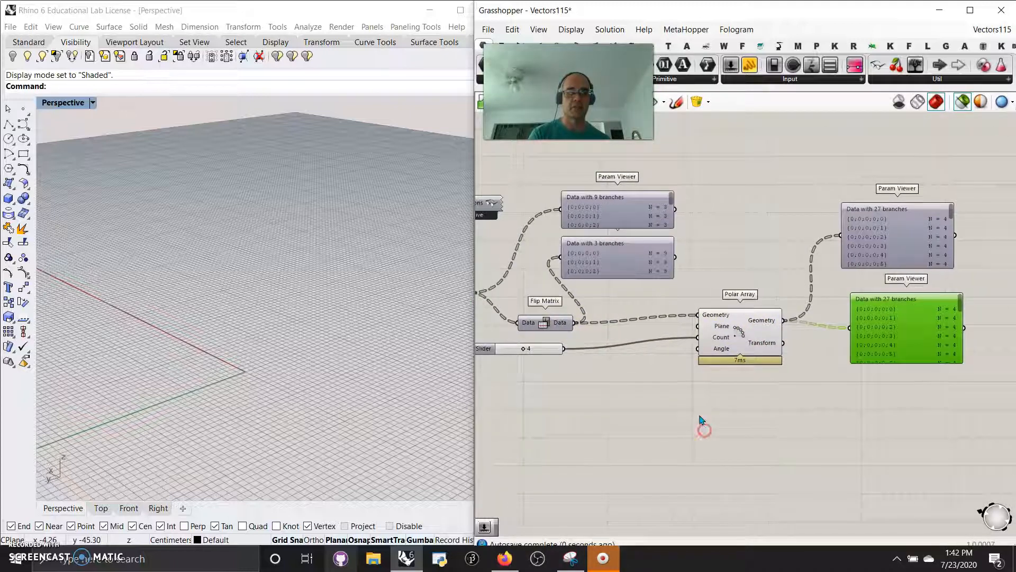
{"action": "right_click_drag", "start_coordinate": [678, 381], "coordinate": [640, 384]}
{"action": "right_click_drag", "start_coordinate": [653, 420], "coordinate": [815, 397]}
{"action": "right_click_drag", "start_coordinate": [688, 404], "coordinate": [772, 417]}
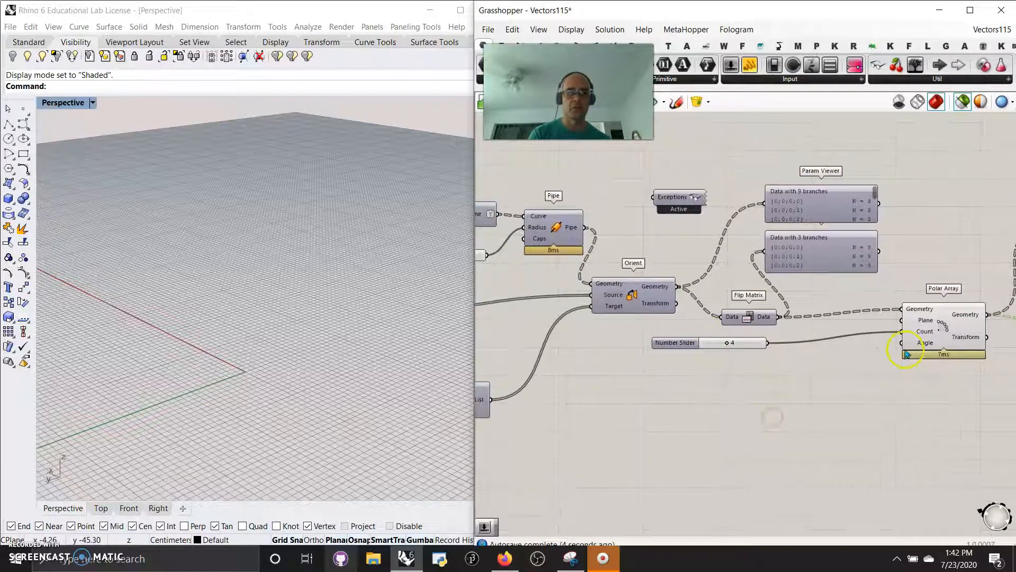
{"action": "left_click_drag", "start_coordinate": [906, 353], "coordinate": [903, 353]}
{"action": "right_click_drag", "start_coordinate": [345, 401], "coordinate": [403, 393]}
{"action": "left_click_drag", "start_coordinate": [738, 347], "coordinate": [715, 347]}
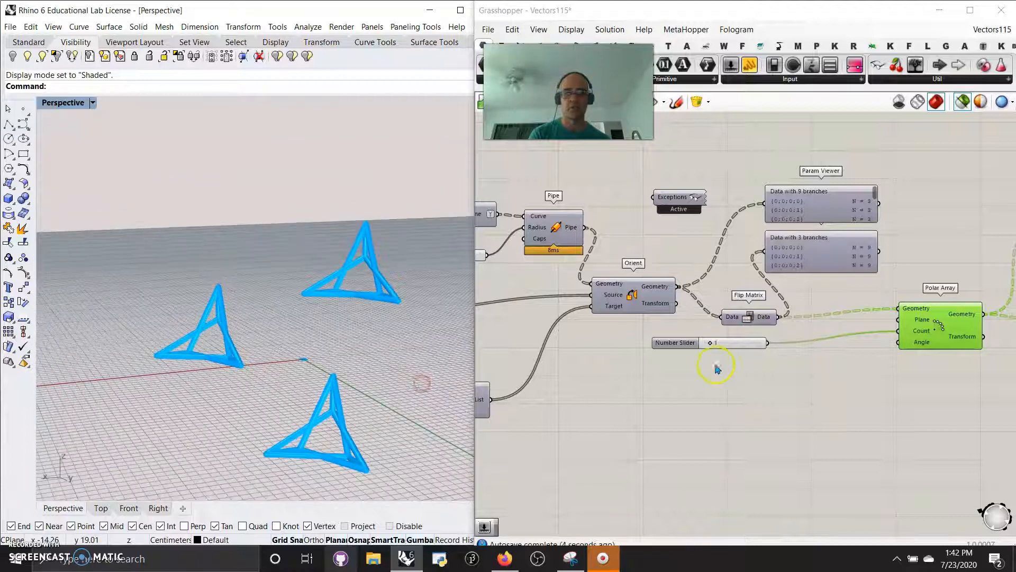
{"action": "mouse_move", "coordinate": [712, 346]}
{"action": "left_mouse_down"}
{"action": "mouse_move", "coordinate": [773, 346]}
{"action": "mouse_move", "coordinate": [716, 345]}
{"action": "left_mouse_up"}
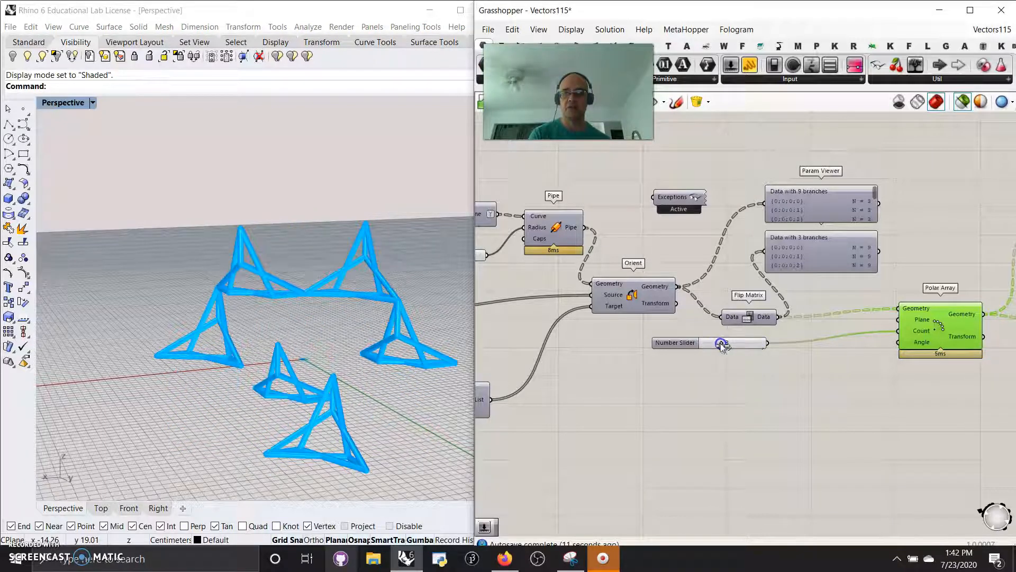
{"action": "left_click_drag", "start_coordinate": [731, 345], "coordinate": [730, 347]}
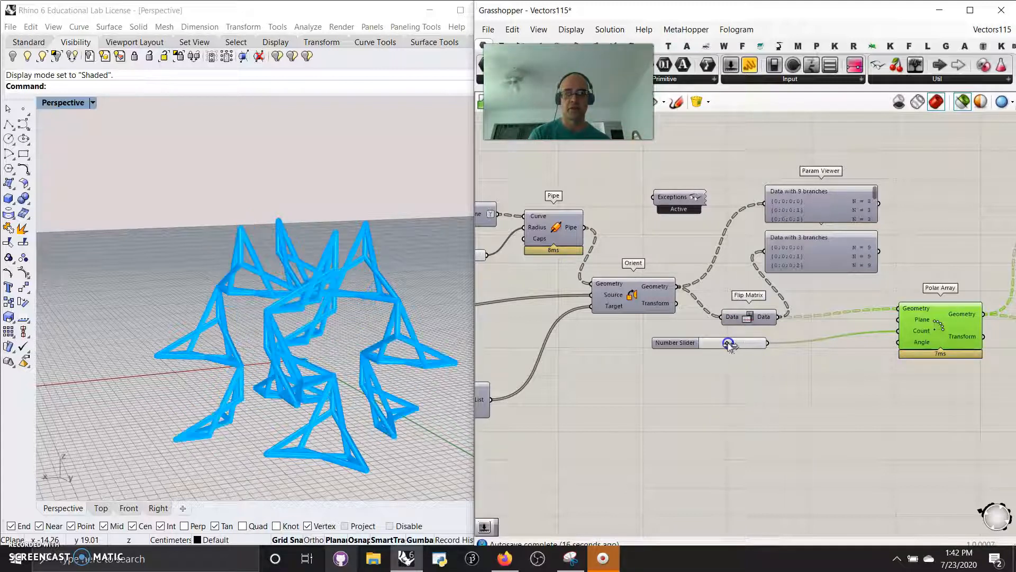
- Set the number slider feeding the Pipe component's Radius to 0.59
{"action": "right_click_drag", "start_coordinate": [638, 405], "coordinate": [762, 391]}
{"action": "right_click_drag", "start_coordinate": [232, 392], "coordinate": [382, 401]}
{"action": "right_click_drag", "start_coordinate": [551, 322], "coordinate": [720, 329]}
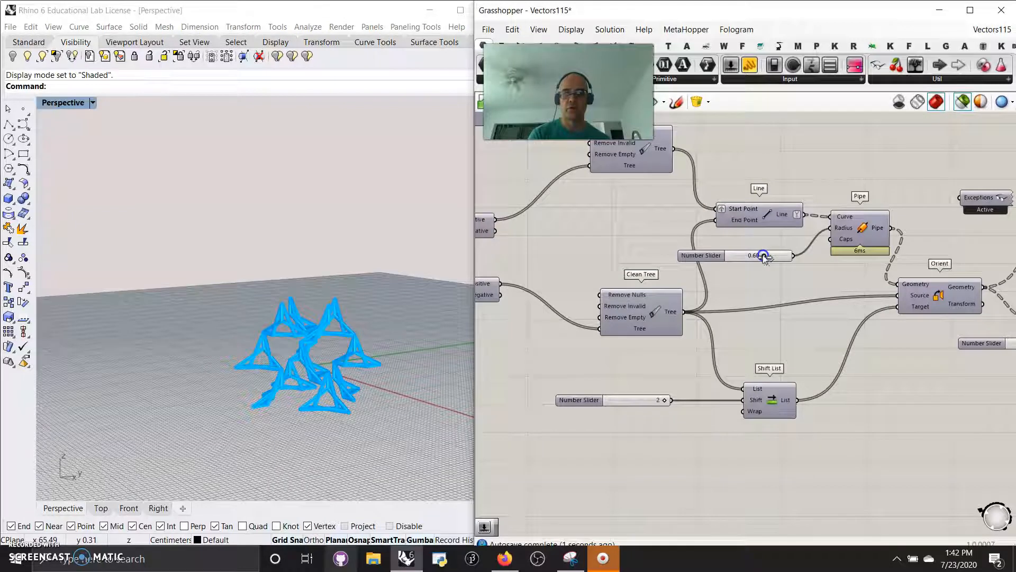
{"action": "scroll", "coordinate": [585, 325], "scroll_direction": "up", "scroll_amount": 1}
{"action": "scroll", "coordinate": [699, 422], "scroll_direction": "up", "scroll_amount": 1}
{"action": "scroll", "coordinate": [666, 405], "scroll_direction": "up", "scroll_amount": 1}
- Try other Shift values on the Shift List slider and inspect how the arrayed frames change
{"action": "right_click_drag", "start_coordinate": [666, 405], "coordinate": [708, 418]}
{"action": "right_click_drag", "start_coordinate": [399, 360], "coordinate": [364, 393]}
{"action": "scroll", "coordinate": [339, 406], "scroll_direction": "up", "scroll_amount": 3}
{"action": "left_click", "coordinate": [750, 342]}
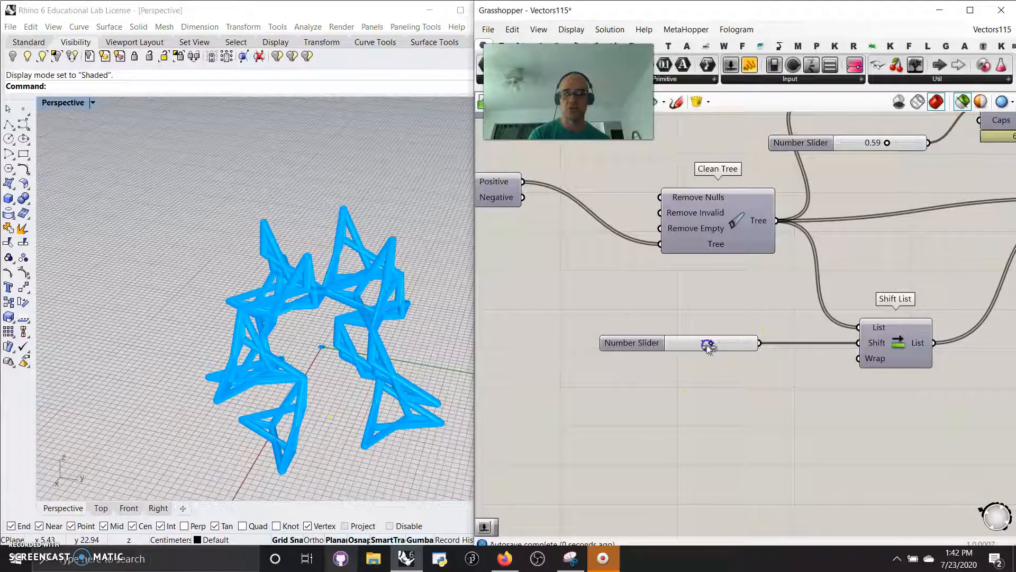
{"action": "left_click_drag", "start_coordinate": [710, 345], "coordinate": [700, 348]}
{"action": "right_click_drag", "start_coordinate": [328, 318], "coordinate": [369, 367]}
- Return to the Numbers to Points components and check the options of the third one's Mask input
{"action": "right_click_drag", "start_coordinate": [564, 400], "coordinate": [766, 398]}
{"action": "right_click_drag", "start_coordinate": [574, 345], "coordinate": [757, 406]}
{"action": "right_click_drag", "start_coordinate": [638, 427], "coordinate": [719, 474]}
{"action": "scroll", "coordinate": [709, 473], "scroll_direction": "down", "scroll_amount": 2}
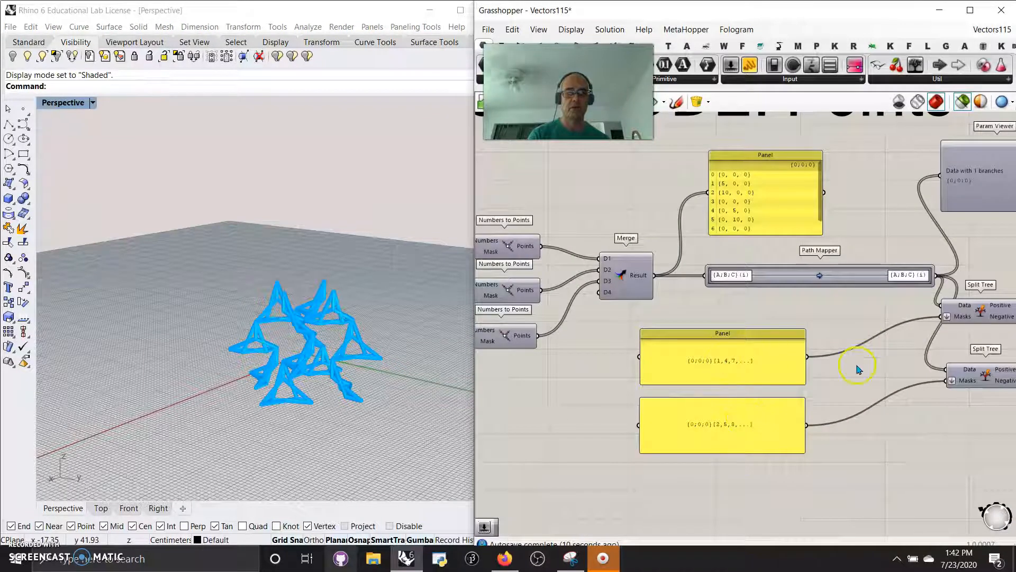
{"action": "right_click_drag", "start_coordinate": [823, 388], "coordinate": [869, 429]}
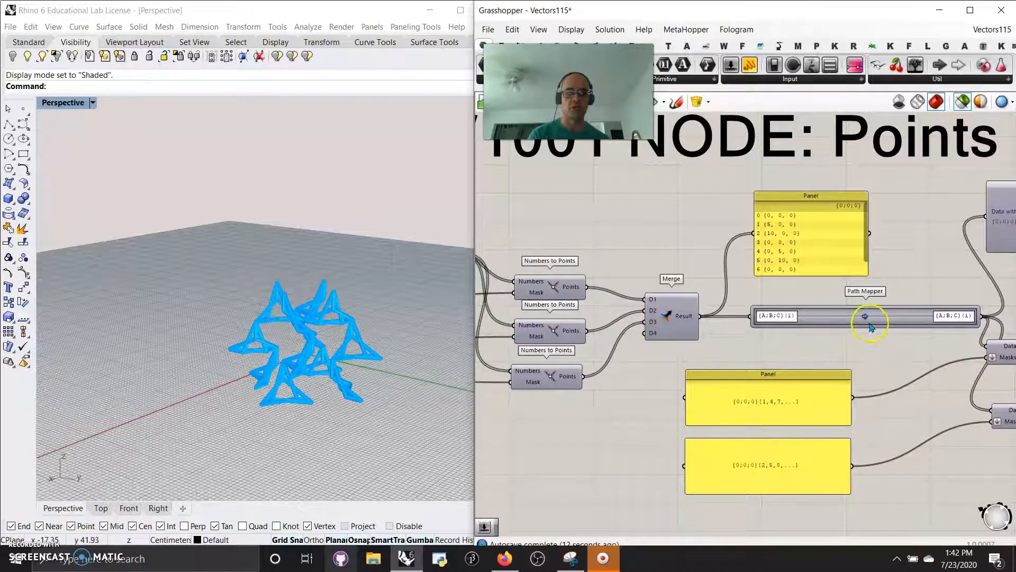
{"action": "right_click_drag", "start_coordinate": [845, 349], "coordinate": [889, 343]}
{"action": "right_click_drag", "start_coordinate": [815, 336], "coordinate": [875, 307]}
{"action": "right_click_drag", "start_coordinate": [715, 379], "coordinate": [797, 425]}
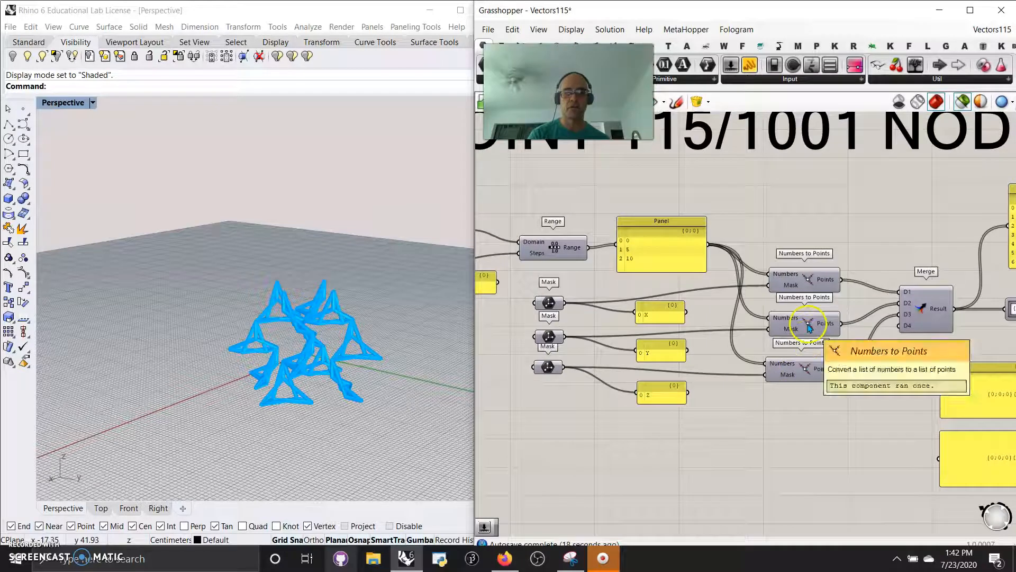
{"action": "right_click", "coordinate": [788, 376]}
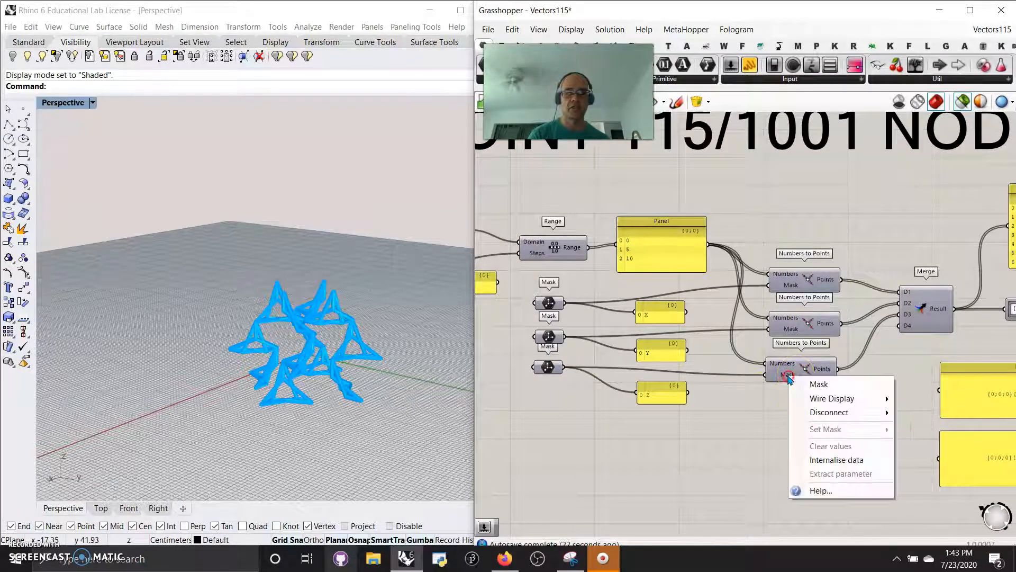
{"action": "left_click", "coordinate": [764, 407]}
{"action": "right_click", "coordinate": [784, 374]}
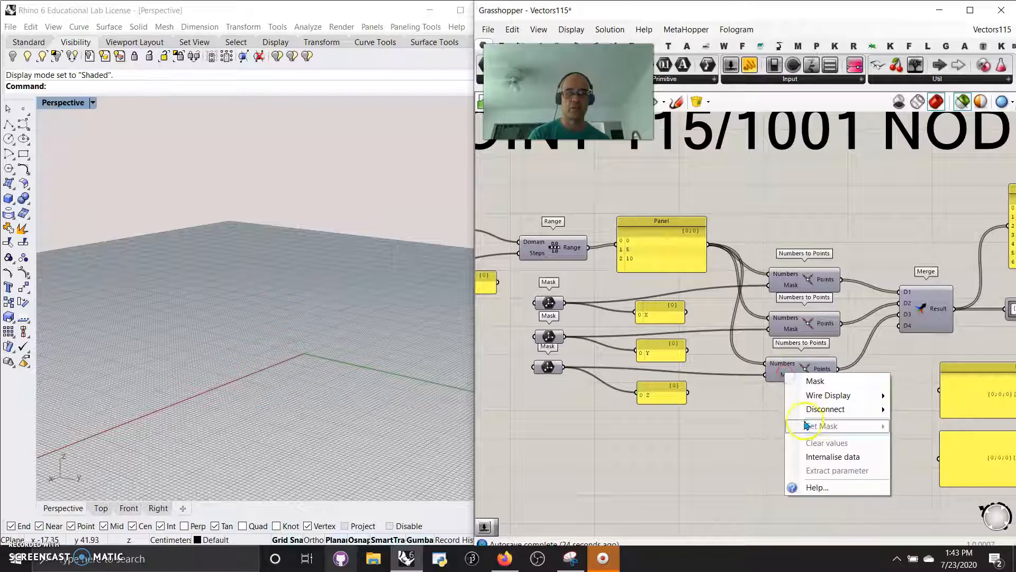
{"action": "left_click", "coordinate": [754, 434]}
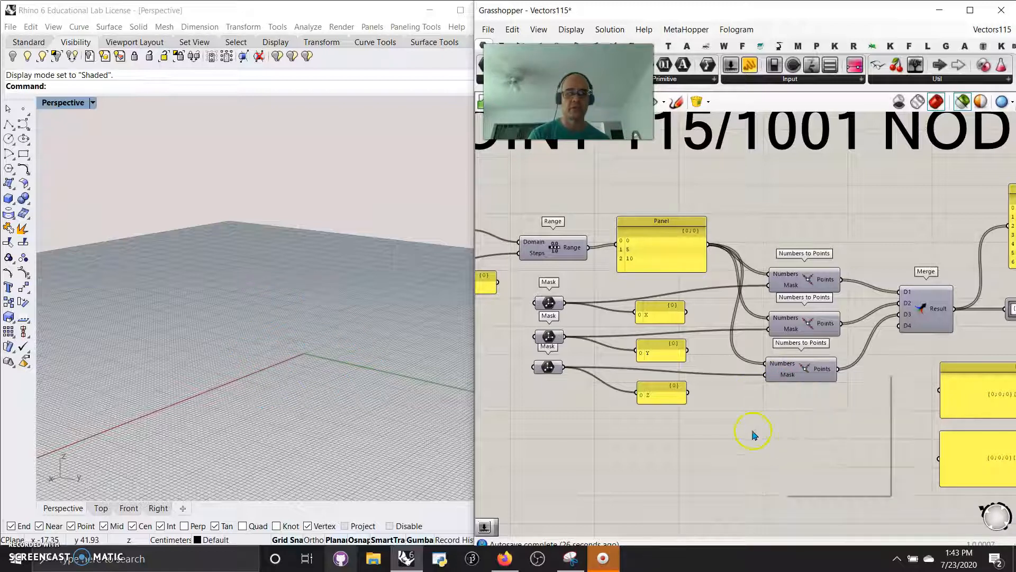
- Disconnect the three Mask parameters from the Mask inputs of the Numbers to Points components
{"action": "left_click_drag", "start_coordinate": [767, 376], "coordinate": [564, 366], "text": "ctrl"}
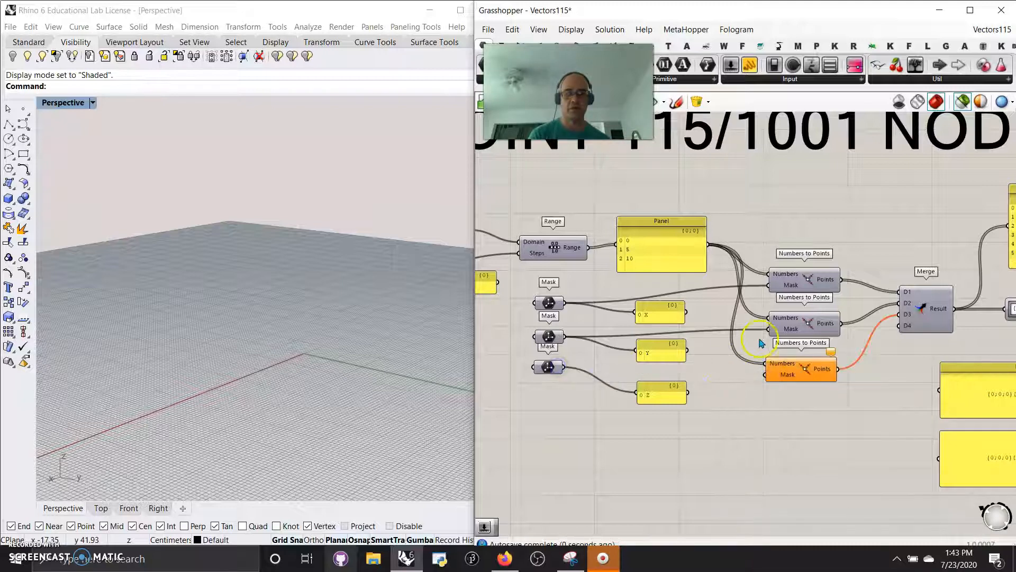
{"action": "left_click_drag", "start_coordinate": [770, 331], "coordinate": [645, 332], "text": "ctrl"}
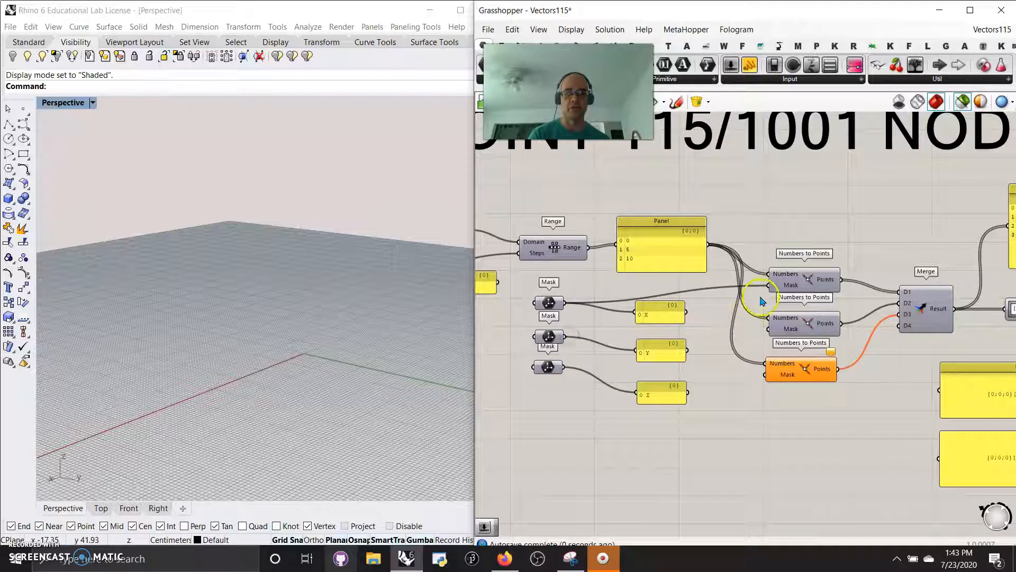
{"action": "left_click_drag", "start_coordinate": [773, 290], "coordinate": [564, 303], "text": "ctrl"}
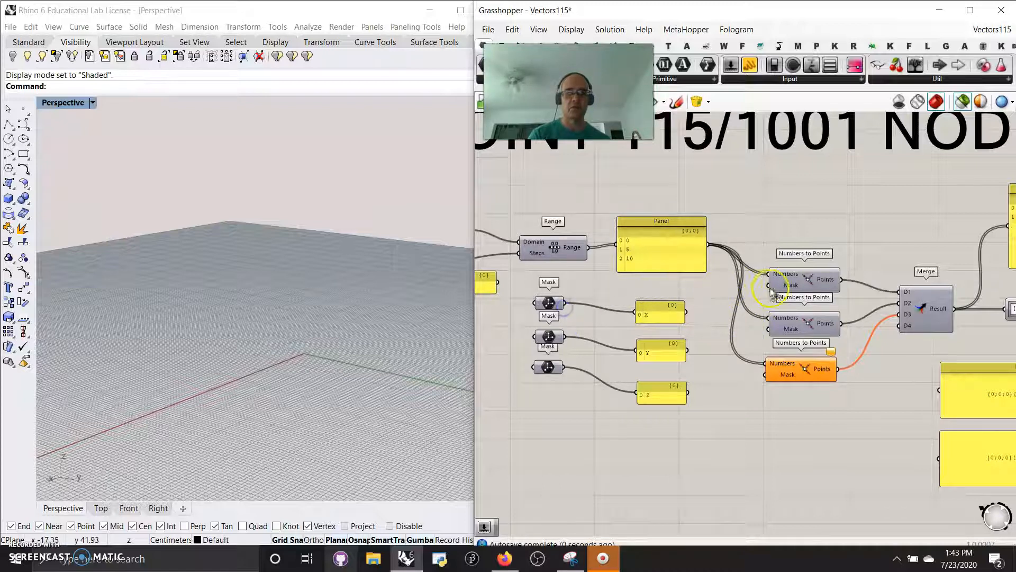
- Check the first Numbers to Points component's Mask options and set the third component's Mask to XYZ
{"action": "right_click", "coordinate": [793, 285]}
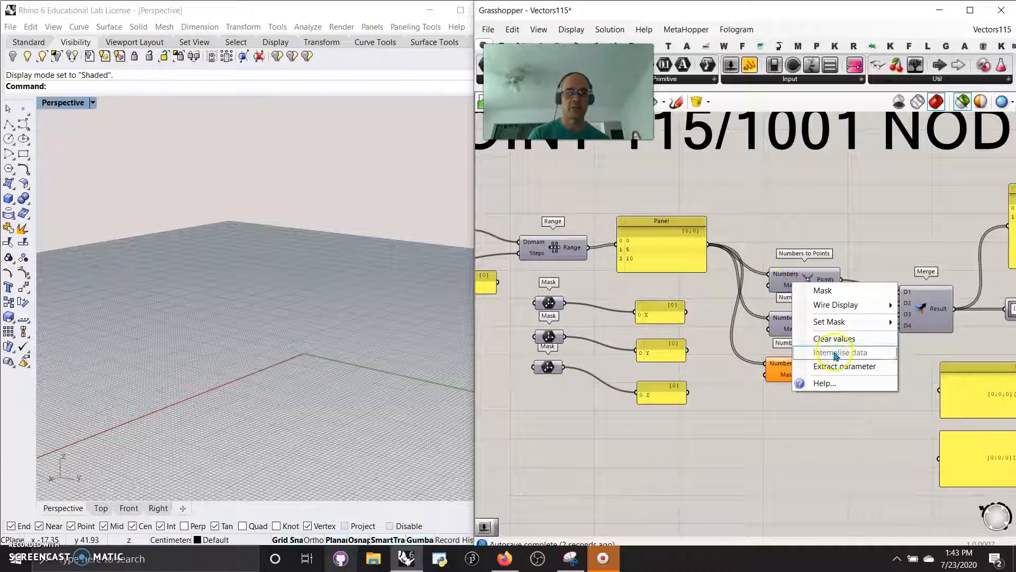
{"action": "mouse_move", "coordinate": [829, 321]}
{"action": "left_click", "coordinate": [930, 455]}
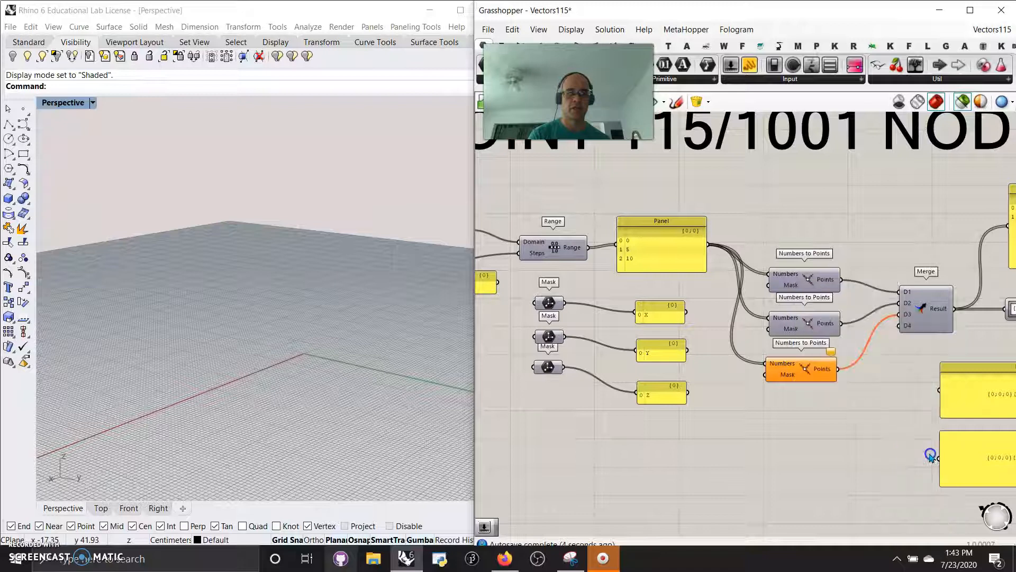
{"action": "right_click", "coordinate": [786, 374]}
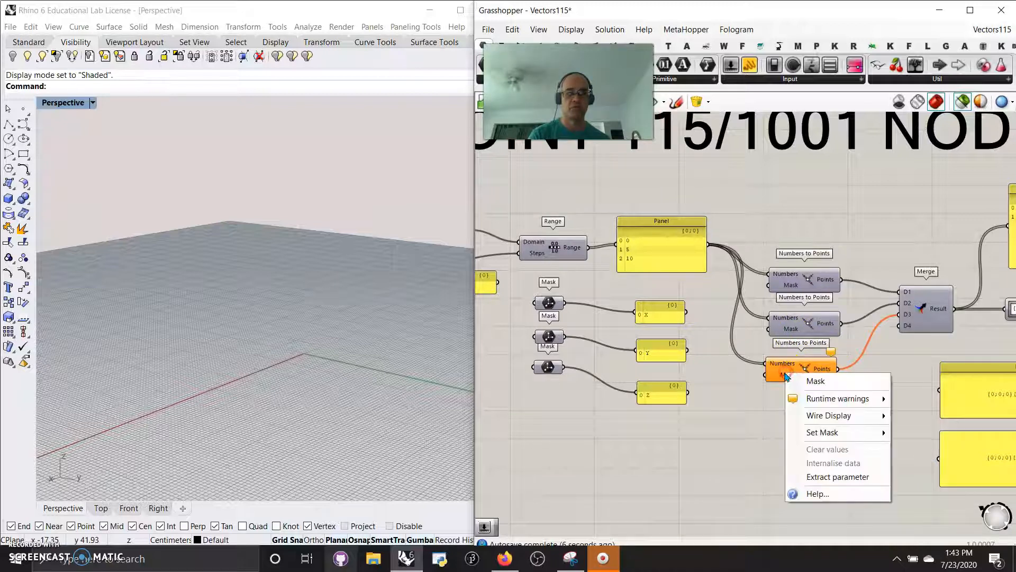
{"action": "mouse_move", "coordinate": [833, 436]}
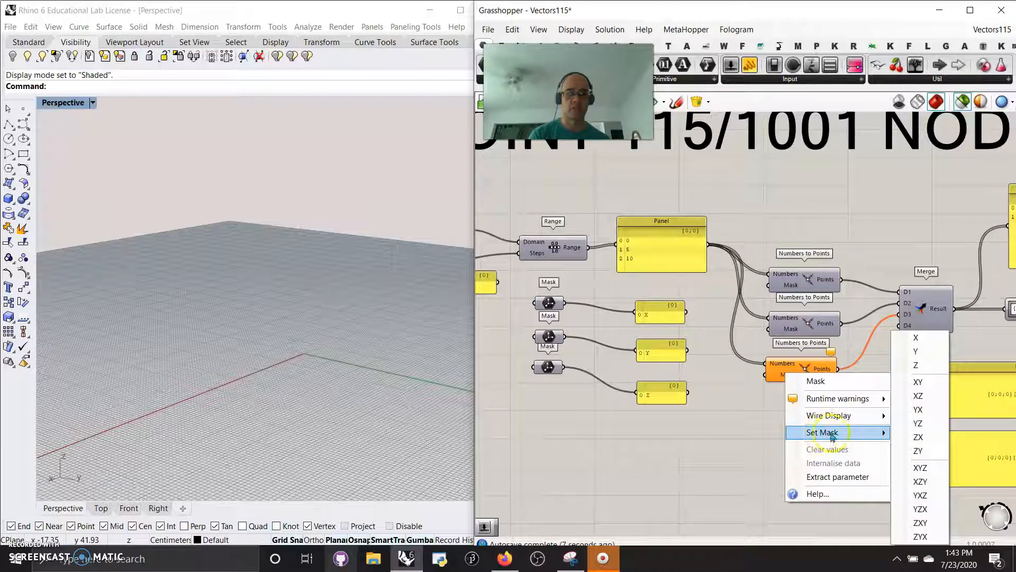
{"action": "left_click", "coordinate": [919, 467]}
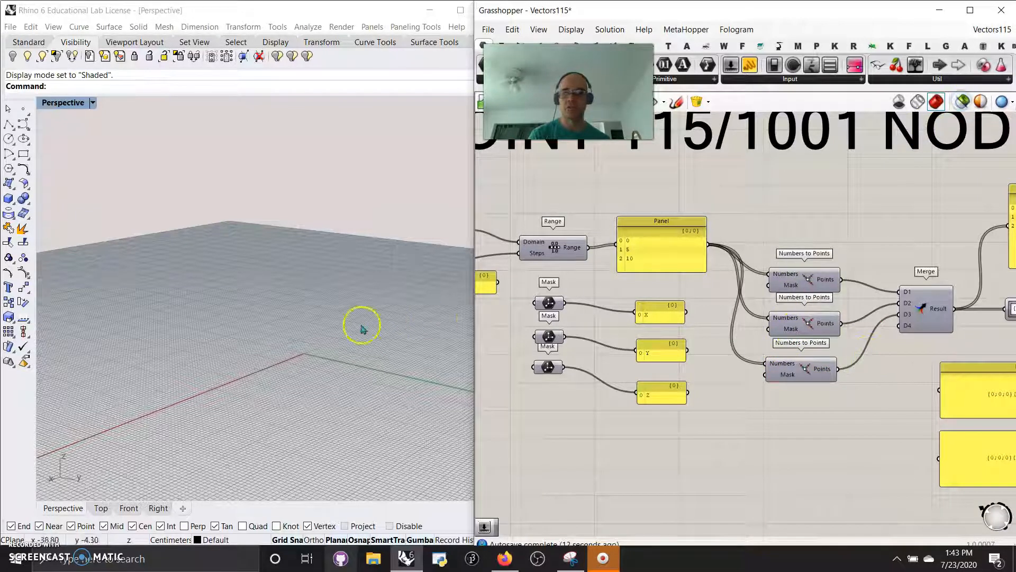
- Select the Polar Array component to check its preview with the changed mask inputs
{"action": "left_click", "coordinate": [962, 102]}
{"action": "scroll", "coordinate": [771, 379], "scroll_direction": "down", "scroll_amount": 6}
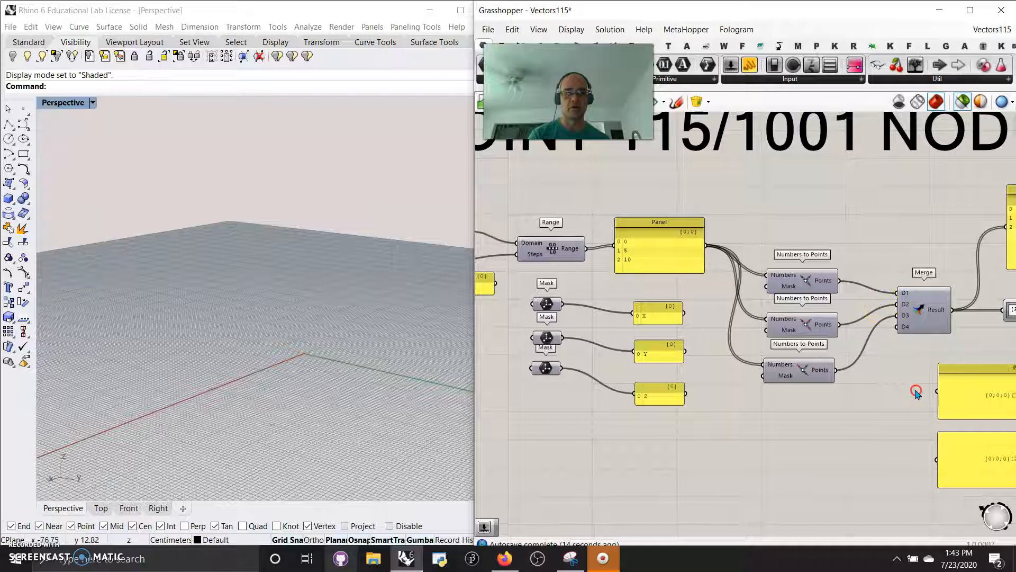
{"action": "right_click_drag", "start_coordinate": [921, 466], "coordinate": [735, 395]}
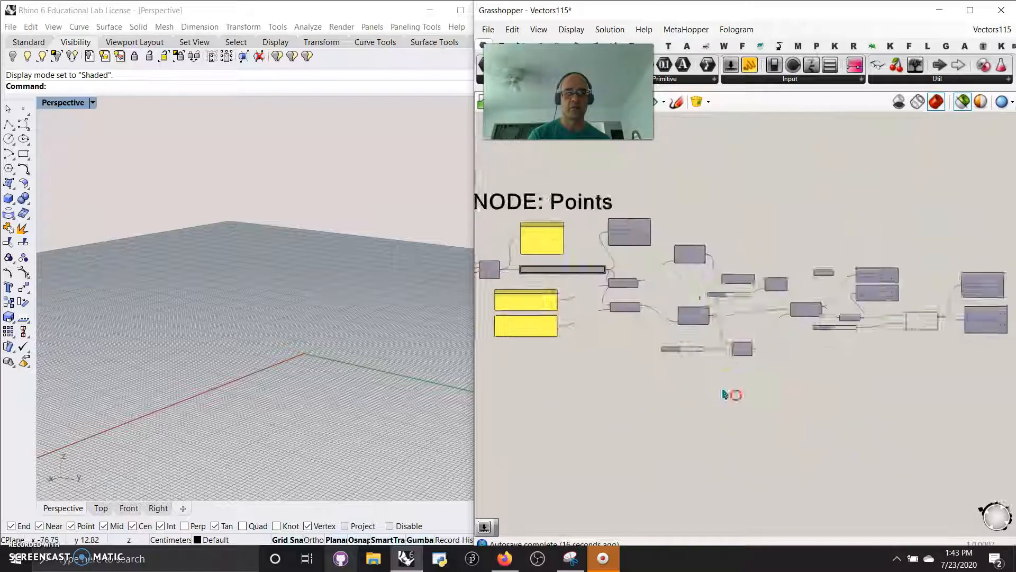
{"action": "scroll", "coordinate": [829, 434], "scroll_direction": "down", "scroll_amount": 3}
{"action": "right_click_drag", "start_coordinate": [890, 436], "coordinate": [833, 416]}
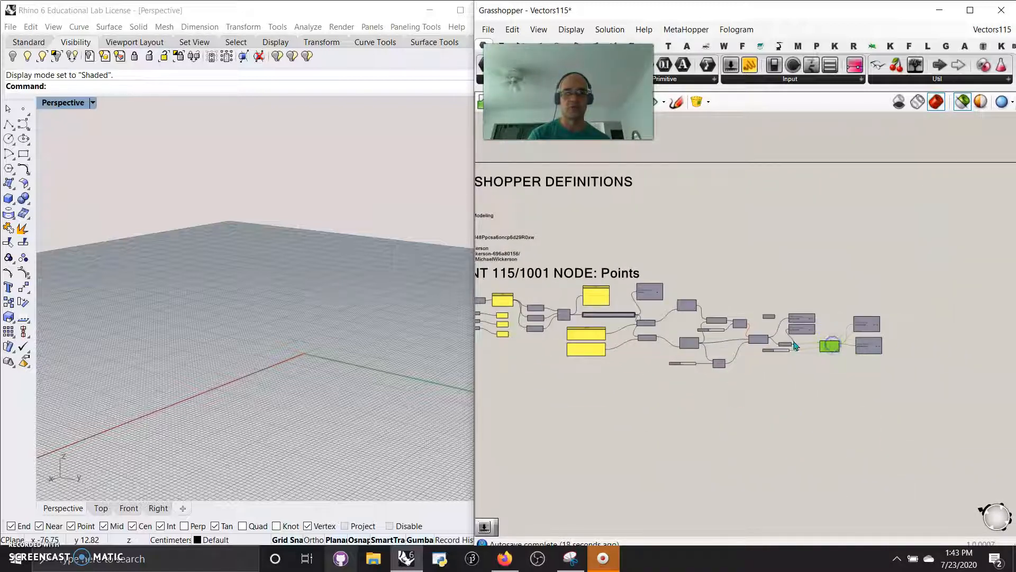
{"action": "right_click_drag", "start_coordinate": [322, 347], "coordinate": [378, 344]}
- Select the Merge component and the first Numbers to Points component in turn to preview their points
{"action": "scroll", "coordinate": [609, 384], "scroll_direction": "up", "scroll_amount": 3}
{"action": "right_click_drag", "start_coordinate": [578, 365], "coordinate": [882, 392]}
{"action": "scroll", "coordinate": [759, 385], "scroll_direction": "up", "scroll_amount": 5}
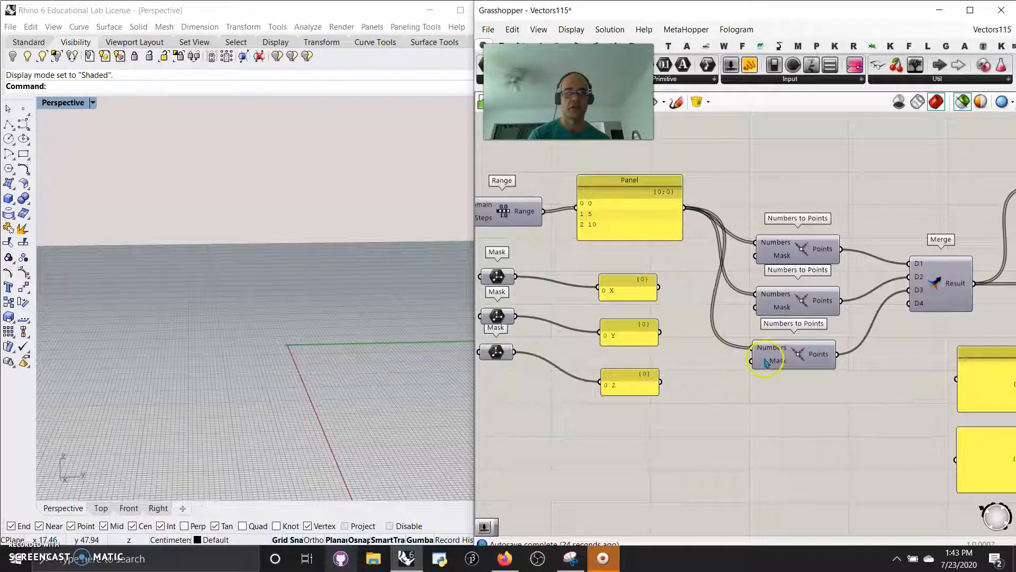
{"action": "left_click", "coordinate": [781, 307]}
{"action": "left_click", "coordinate": [938, 288]}
{"action": "right_click_drag", "start_coordinate": [337, 320], "coordinate": [379, 327]}
{"action": "scroll", "coordinate": [683, 400], "scroll_direction": "down", "scroll_amount": 1}
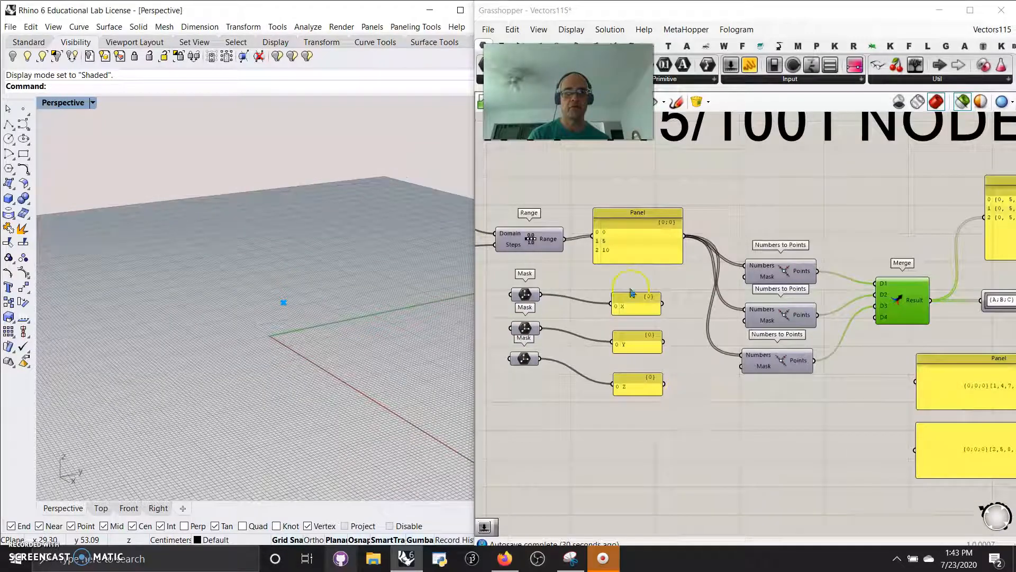
{"action": "left_click", "coordinate": [761, 278]}
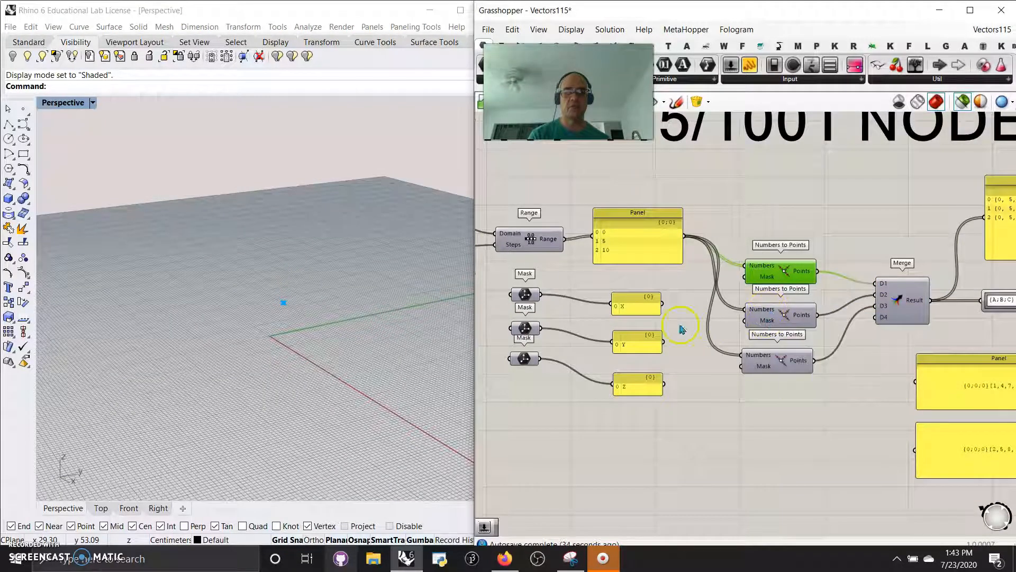
- Set the Mask of the second Numbers to Points component to YXZ and the third's to ZXY
{"action": "right_click", "coordinate": [758, 328]}
{"action": "mouse_move", "coordinate": [798, 360]}
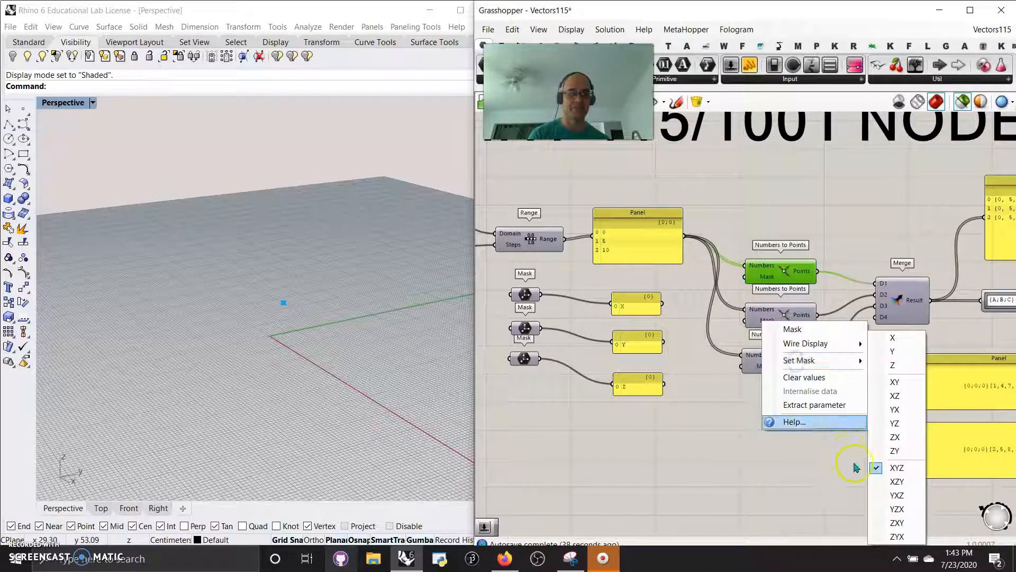
{"action": "left_click", "coordinate": [896, 495]}
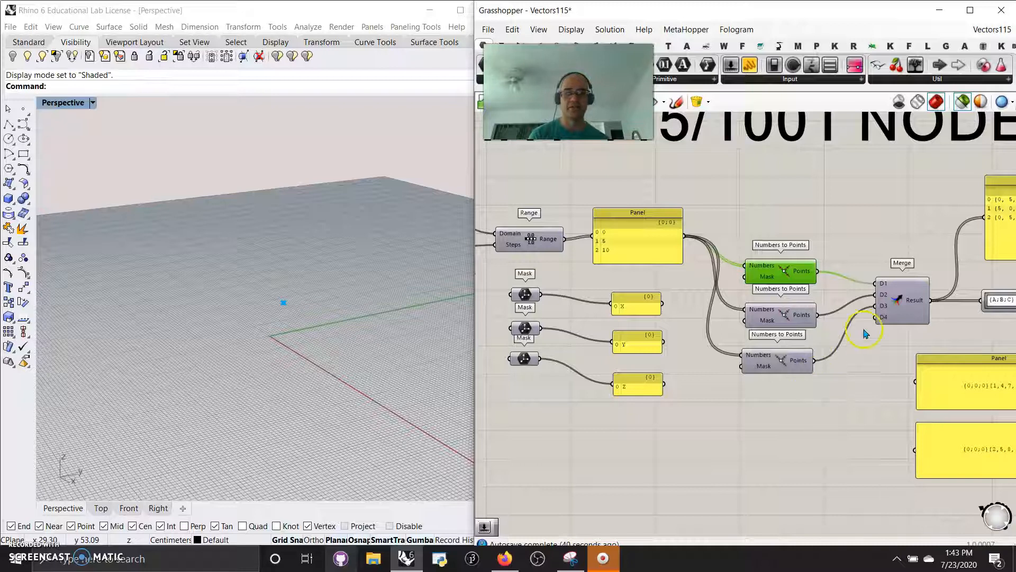
{"action": "right_click", "coordinate": [762, 368]}
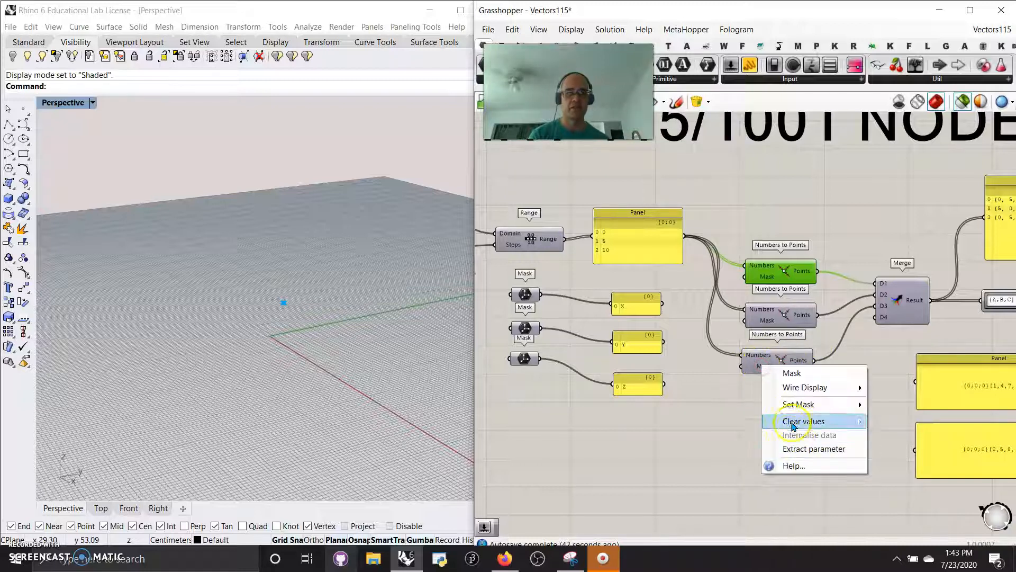
{"action": "mouse_move", "coordinate": [799, 404]}
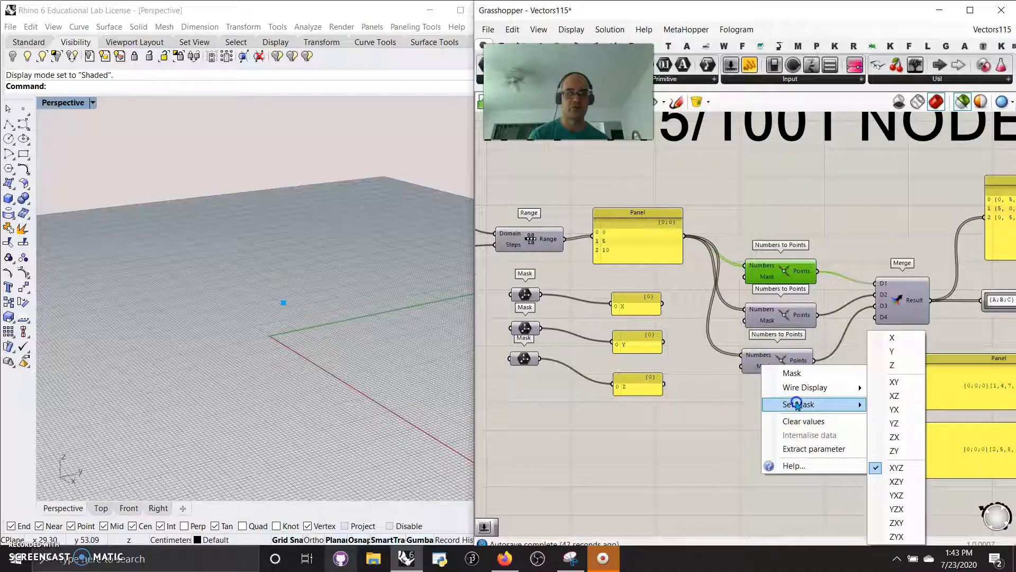
{"action": "left_click", "coordinate": [894, 523]}
- Select the Merge component to preview the points produced with the changed masks
{"action": "right_click_drag", "start_coordinate": [849, 431], "coordinate": [608, 431]}
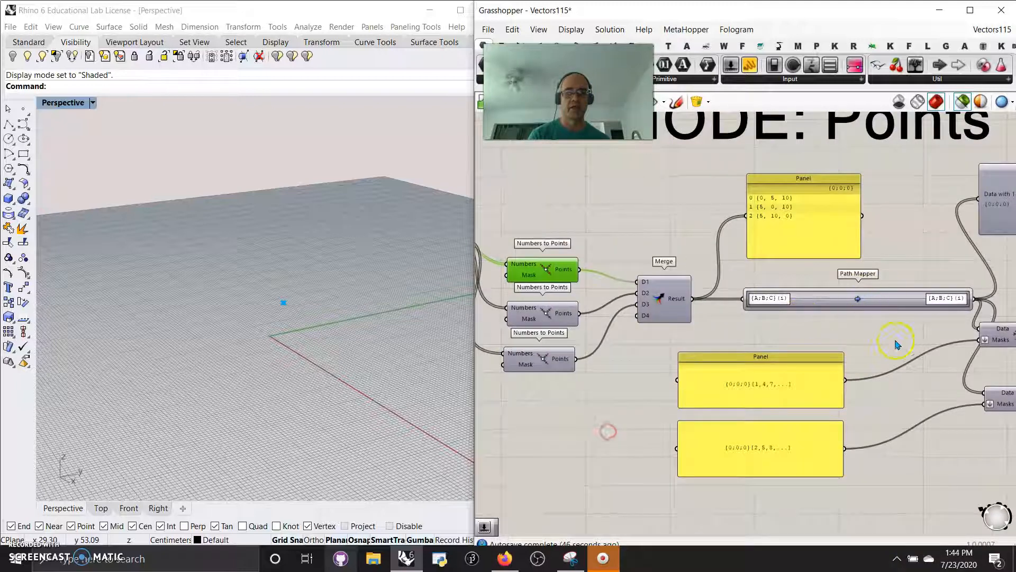
{"action": "right_click_drag", "start_coordinate": [892, 345], "coordinate": [821, 349]}
{"action": "scroll", "coordinate": [860, 350], "scroll_direction": "down", "scroll_amount": 3}
{"action": "scroll", "coordinate": [732, 333], "scroll_direction": "up", "scroll_amount": 4}
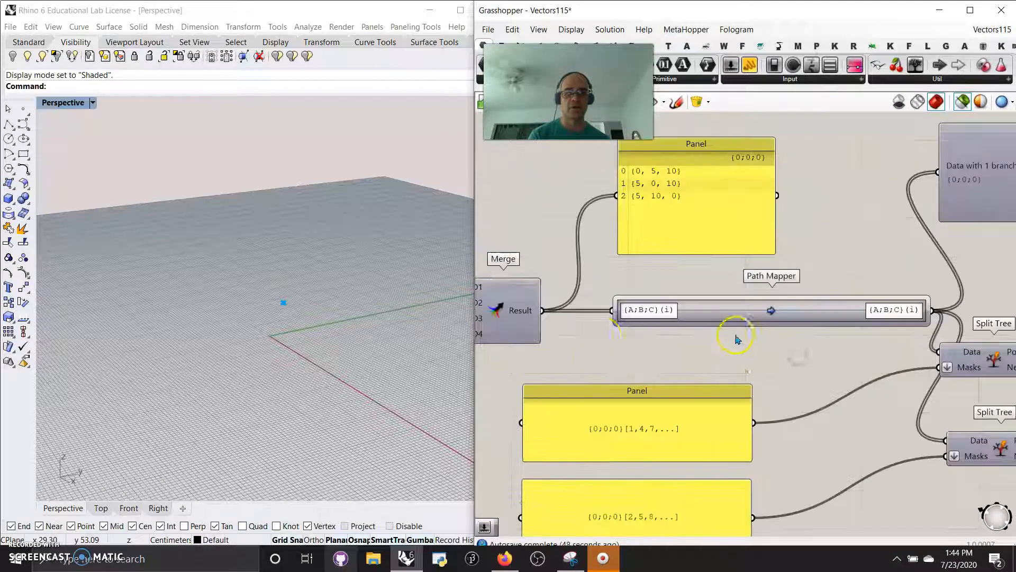
{"action": "left_click", "coordinate": [520, 310]}
{"action": "right_click_drag", "start_coordinate": [549, 342], "coordinate": [663, 339]}
{"action": "scroll", "coordinate": [662, 339], "scroll_direction": "down", "scroll_amount": 3}
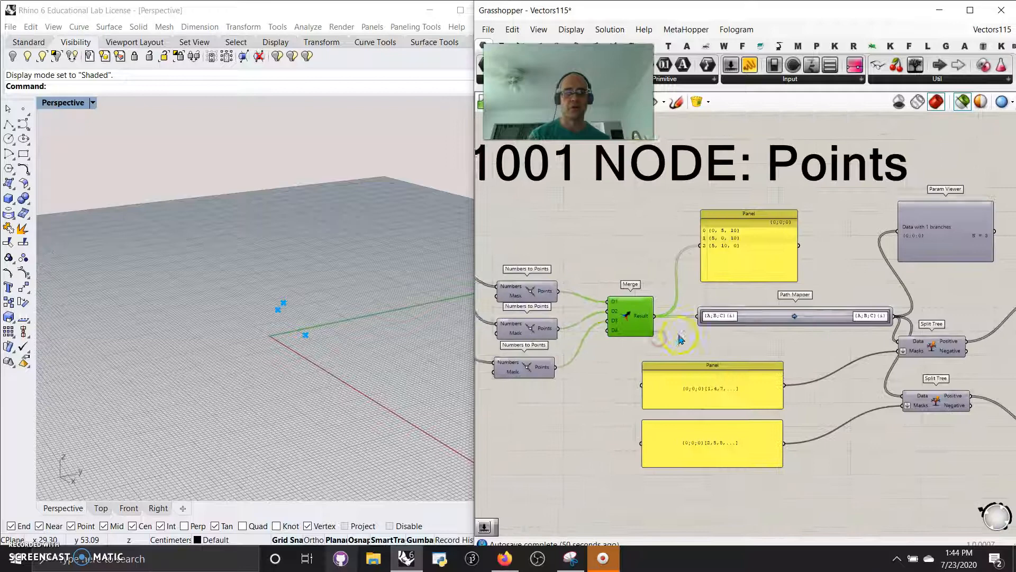
- Preview the piped geometry at the end of the definition and inspect it from several angles in Rhino
{"action": "right_click_drag", "start_coordinate": [834, 338], "coordinate": [630, 325]}
{"action": "scroll", "coordinate": [660, 335], "scroll_direction": "down", "scroll_amount": 4}
{"action": "right_click_drag", "start_coordinate": [847, 368], "coordinate": [697, 327]}
{"action": "left_click", "coordinate": [889, 341]}
{"action": "right_click_drag", "start_coordinate": [313, 356], "coordinate": [356, 361]}
{"action": "scroll", "coordinate": [241, 345], "scroll_direction": "up", "scroll_amount": 9}
{"action": "right_click_drag", "start_coordinate": [250, 305], "coordinate": [242, 290]}
- Clear the third Numbers to Points component's Mask value and try XZ as its mask
{"action": "right_click_drag", "start_coordinate": [912, 395], "coordinate": [855, 388]}
{"action": "scroll", "coordinate": [733, 391], "scroll_direction": "up", "scroll_amount": 2}
{"action": "right_click_drag", "start_coordinate": [651, 404], "coordinate": [936, 457]}
{"action": "scroll", "coordinate": [658, 400], "scroll_direction": "up", "scroll_amount": 2}
{"action": "right_click_drag", "start_coordinate": [601, 394], "coordinate": [926, 442]}
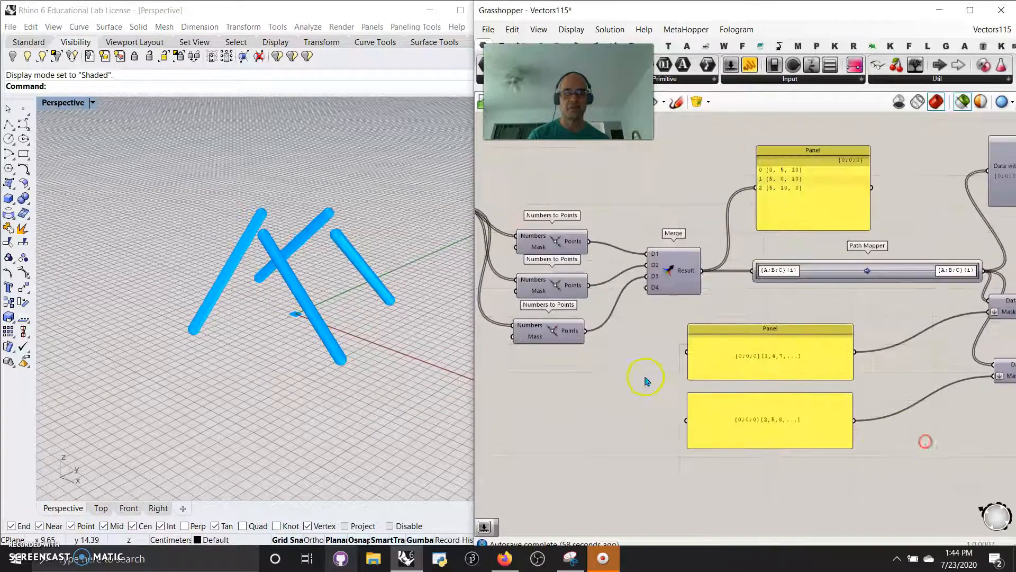
{"action": "right_click_drag", "start_coordinate": [566, 368], "coordinate": [692, 398]}
{"action": "scroll", "coordinate": [660, 369], "scroll_direction": "up", "scroll_amount": 2}
{"action": "right_click_drag", "start_coordinate": [662, 365], "coordinate": [717, 411]}
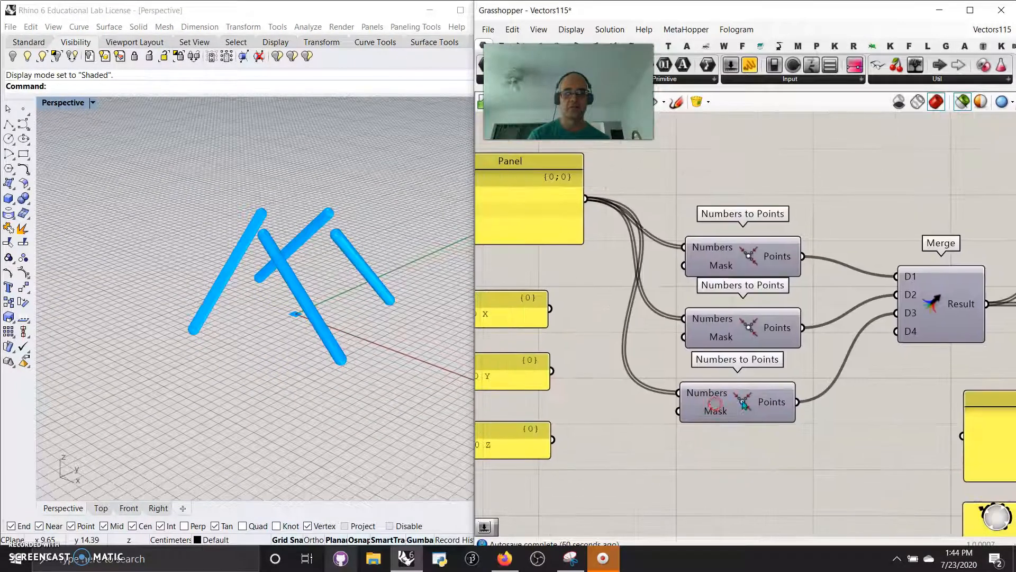
{"action": "left_click", "coordinate": [727, 417]}
{"action": "right_click", "coordinate": [728, 416]}
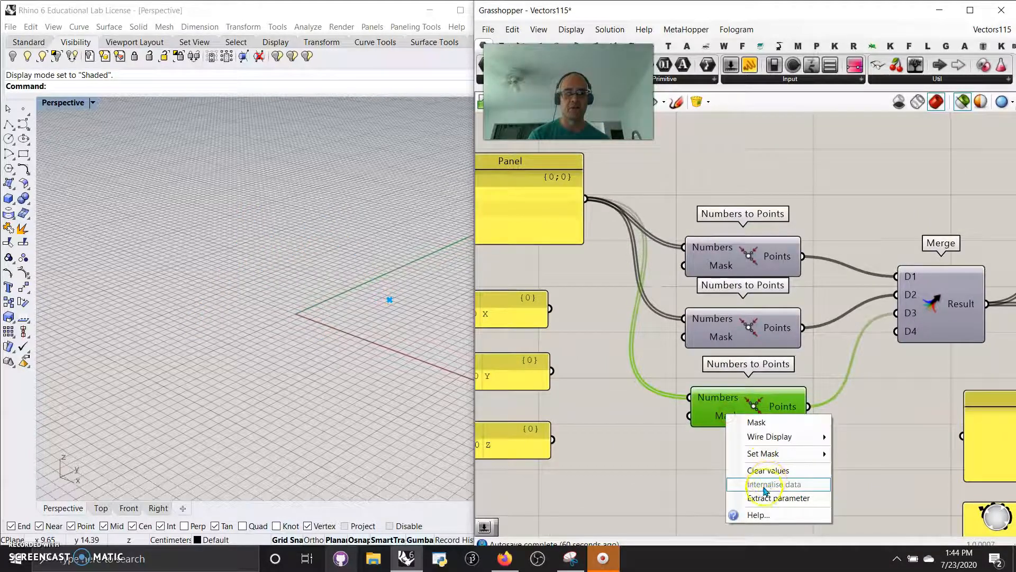
{"action": "left_click", "coordinate": [756, 472]}
{"action": "right_click", "coordinate": [727, 417]}
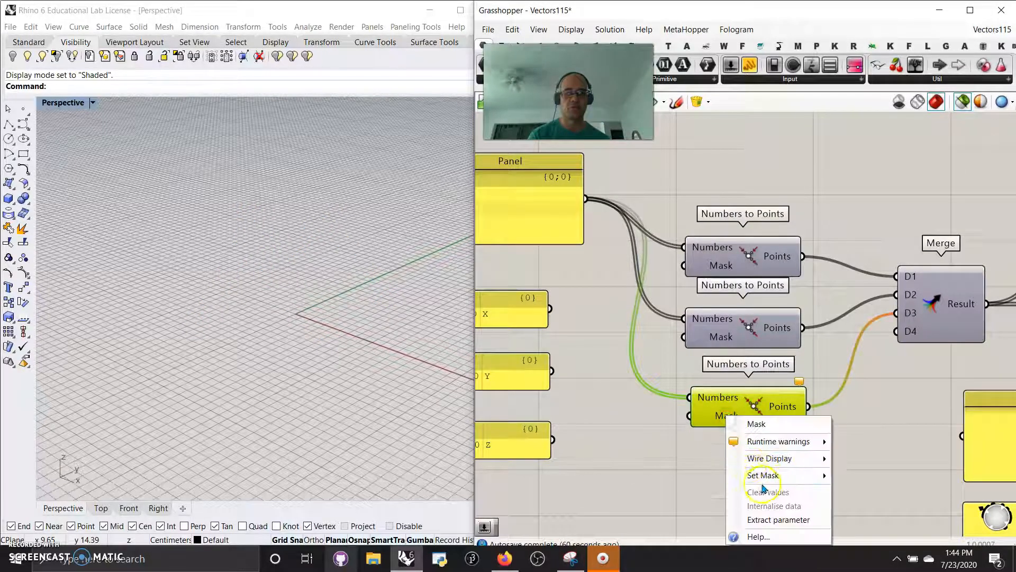
{"action": "mouse_move", "coordinate": [763, 475]}
{"action": "left_click", "coordinate": [860, 396]}
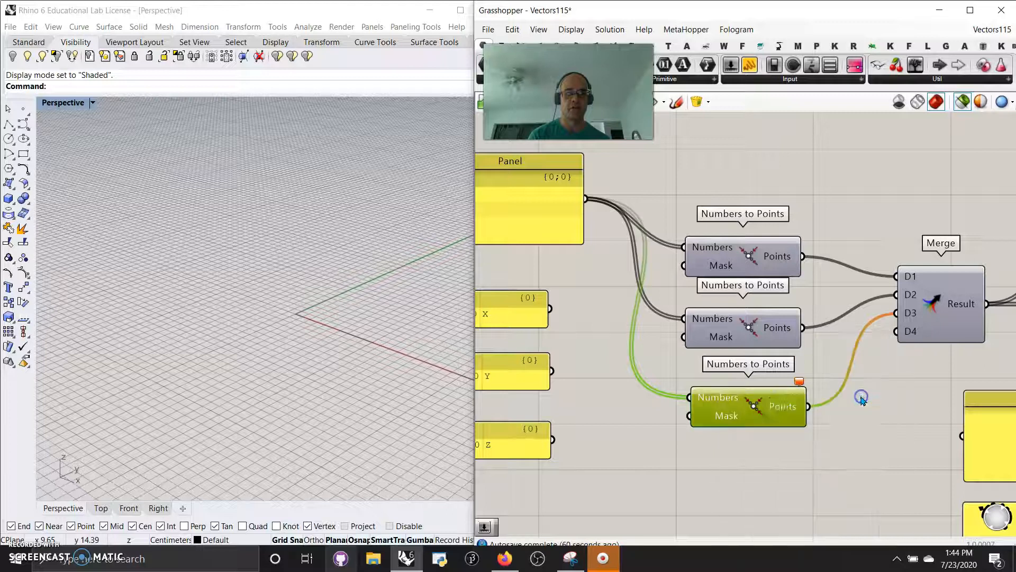
- Set the third Numbers to Points component's Mask to Z and the second component's Mask to Y
{"action": "right_click", "coordinate": [725, 418]}
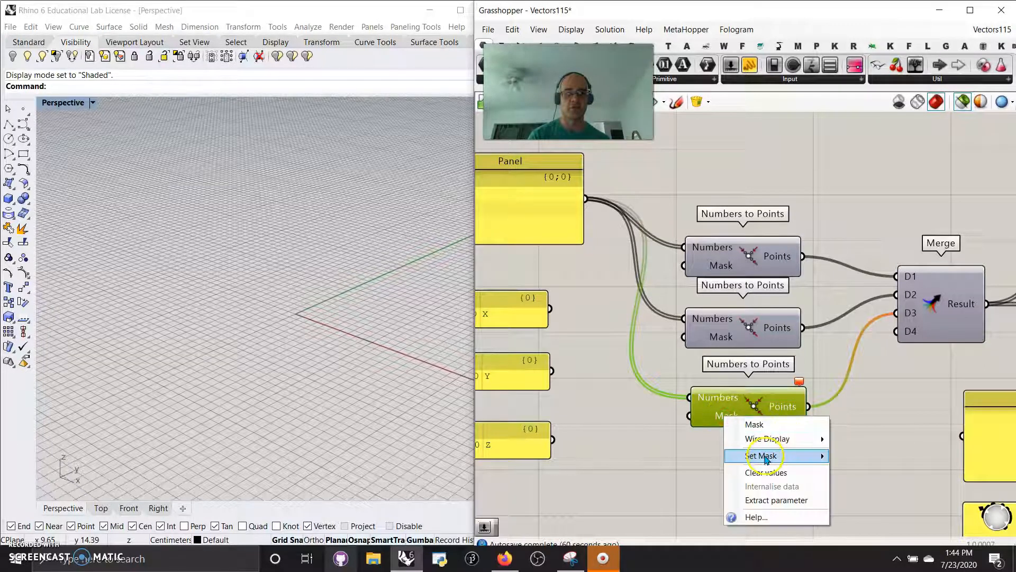
{"action": "mouse_move", "coordinate": [762, 456]}
{"action": "left_click", "coordinate": [854, 365]}
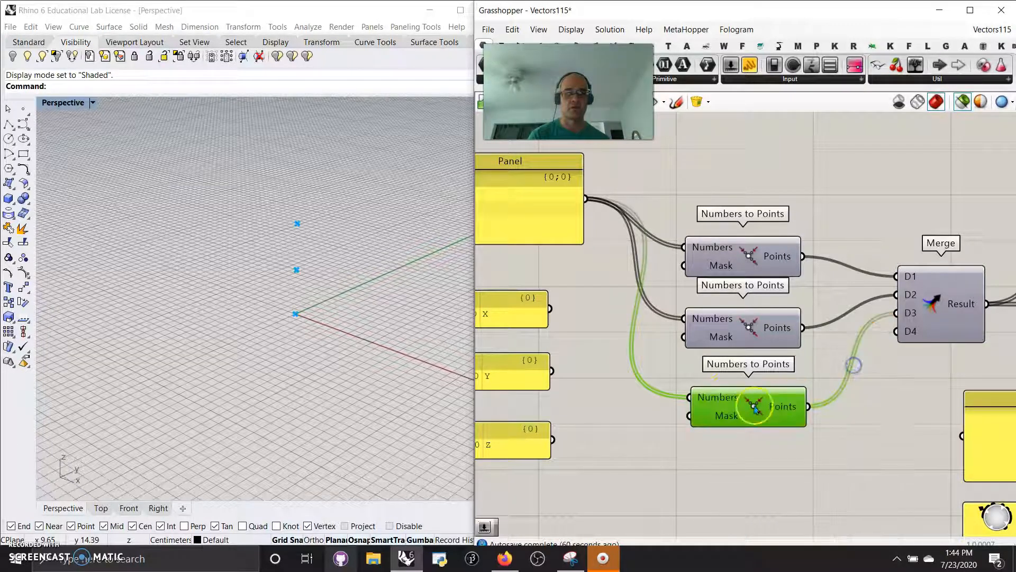
{"action": "right_click", "coordinate": [719, 337]}
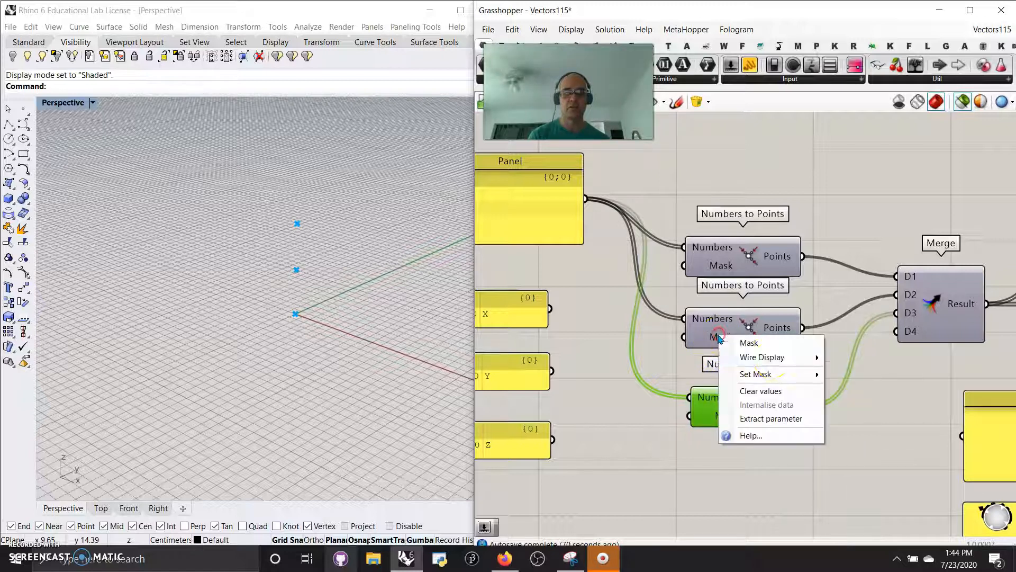
{"action": "mouse_move", "coordinate": [762, 372]}
{"action": "left_click", "coordinate": [853, 353]}
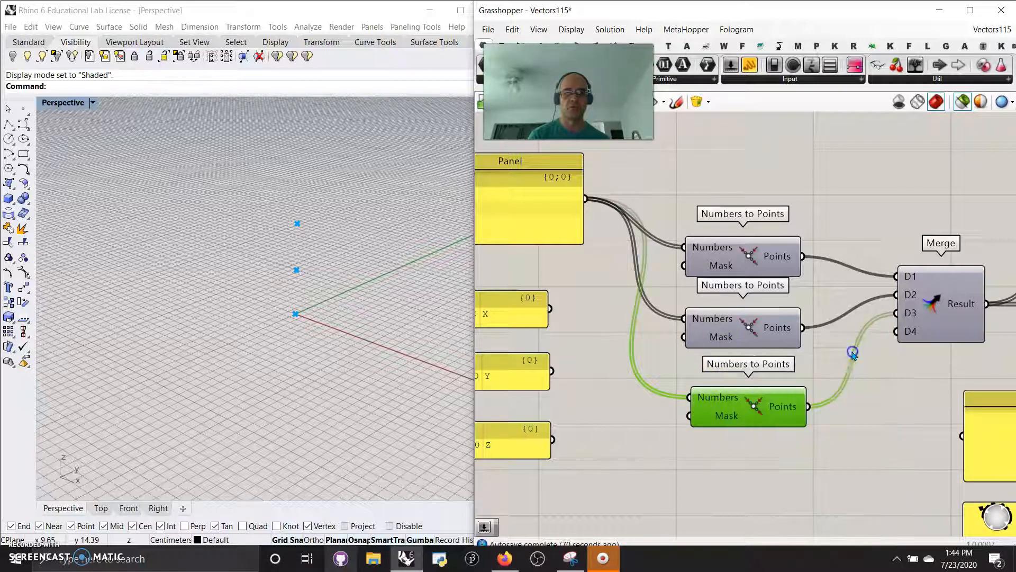
- Select the first Numbers to Points component and check which Mask option it uses
{"action": "left_click", "coordinate": [722, 264]}
{"action": "right_click", "coordinate": [724, 264]}
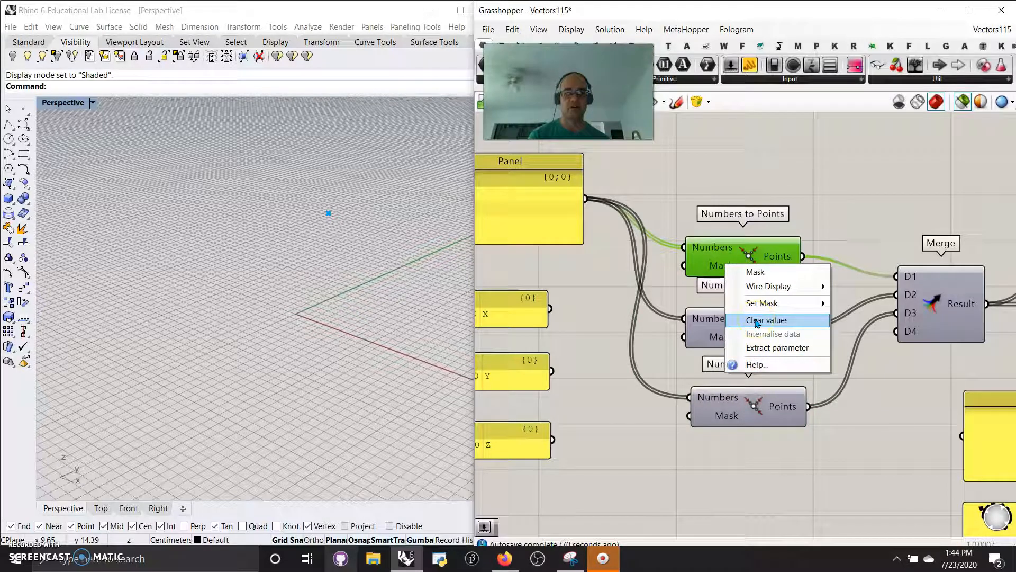
{"action": "mouse_move", "coordinate": [767, 303]}
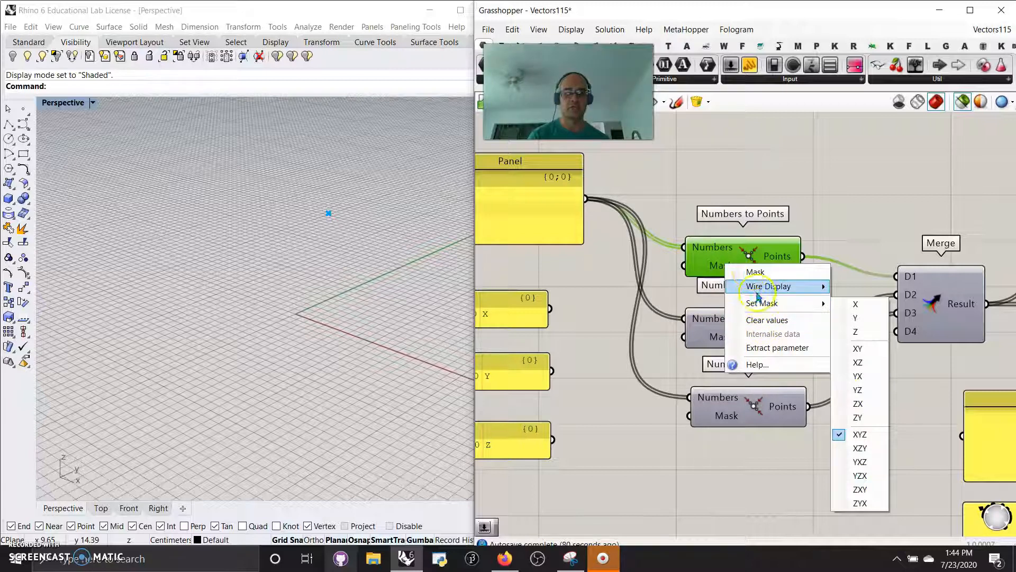
{"action": "left_click", "coordinate": [892, 441]}
- Turn off the selected-objects-only preview so the whole definition displays, and inspect the structure in the Perspective view
{"action": "right_click_drag", "start_coordinate": [906, 439], "coordinate": [870, 413]}
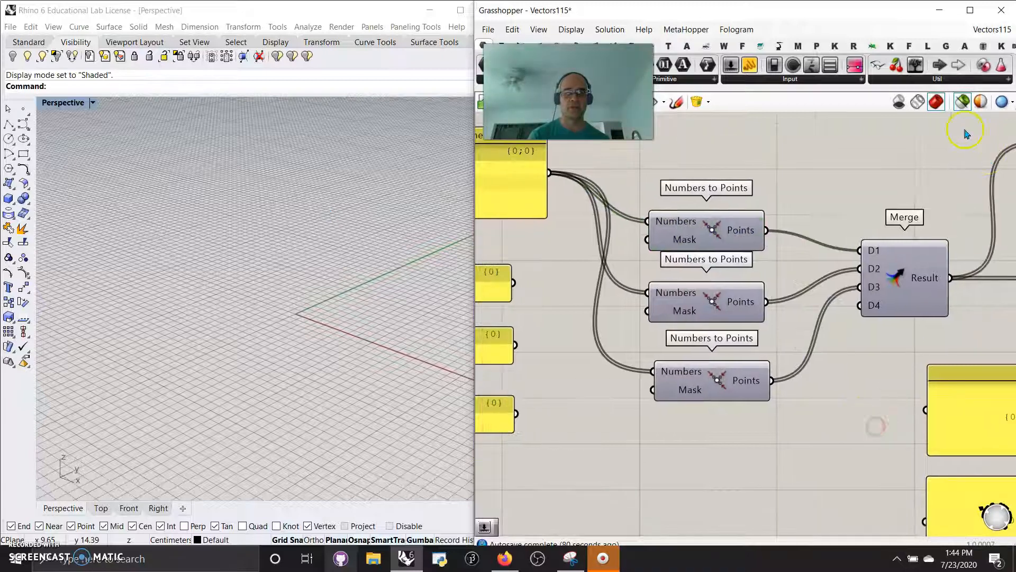
{"action": "left_click", "coordinate": [960, 106]}
{"action": "right_click_drag", "start_coordinate": [370, 445], "coordinate": [318, 416]}
{"action": "right_click_drag", "start_coordinate": [297, 358], "coordinate": [325, 347]}
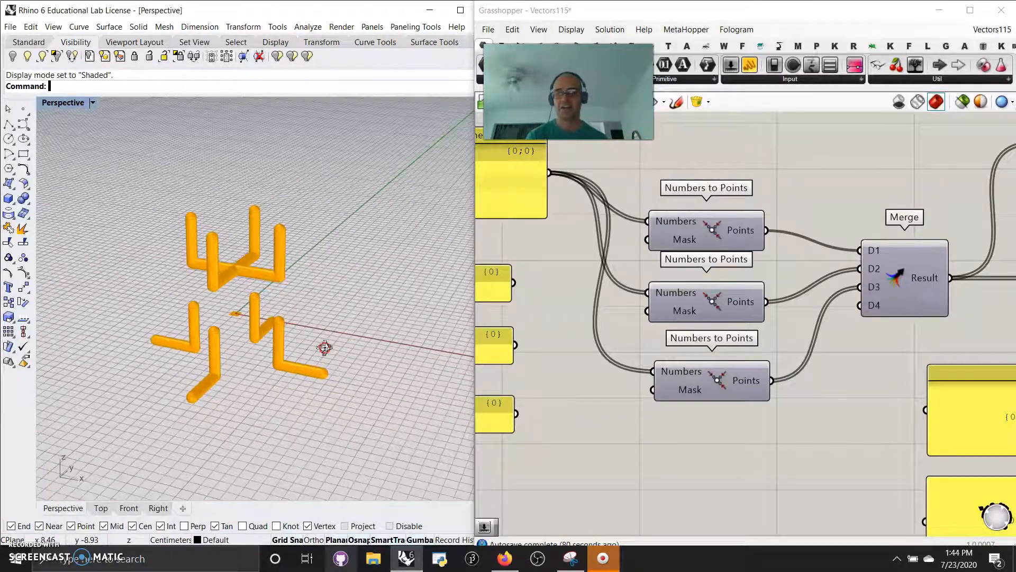
{"action": "right_click_drag", "start_coordinate": [242, 348], "coordinate": [250, 341]}
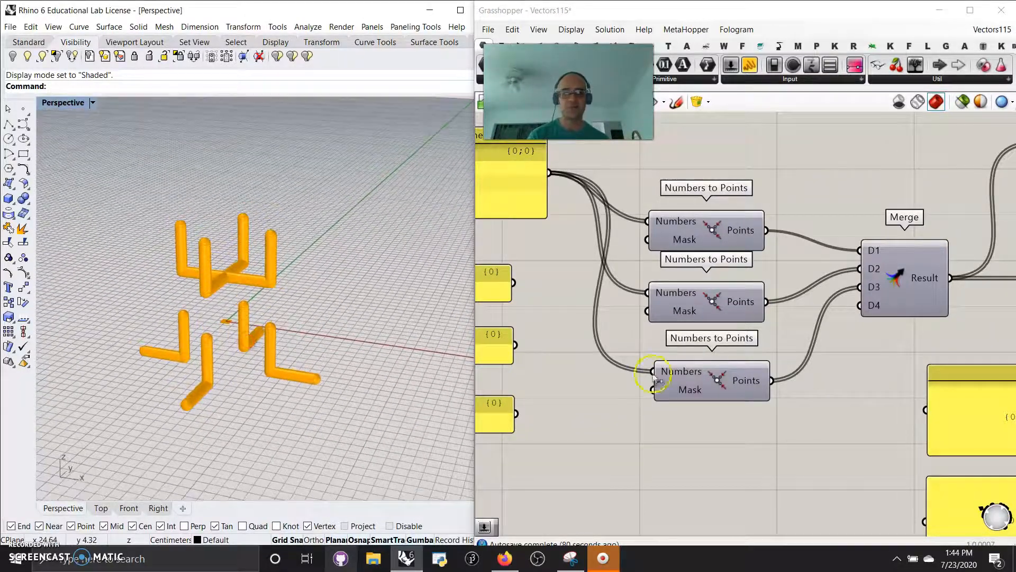
- Try the masks XZY and YXZ on the first Numbers to Points component and check the structure in Rhino
{"action": "right_click", "coordinate": [690, 241]}
{"action": "mouse_move", "coordinate": [725, 279]}
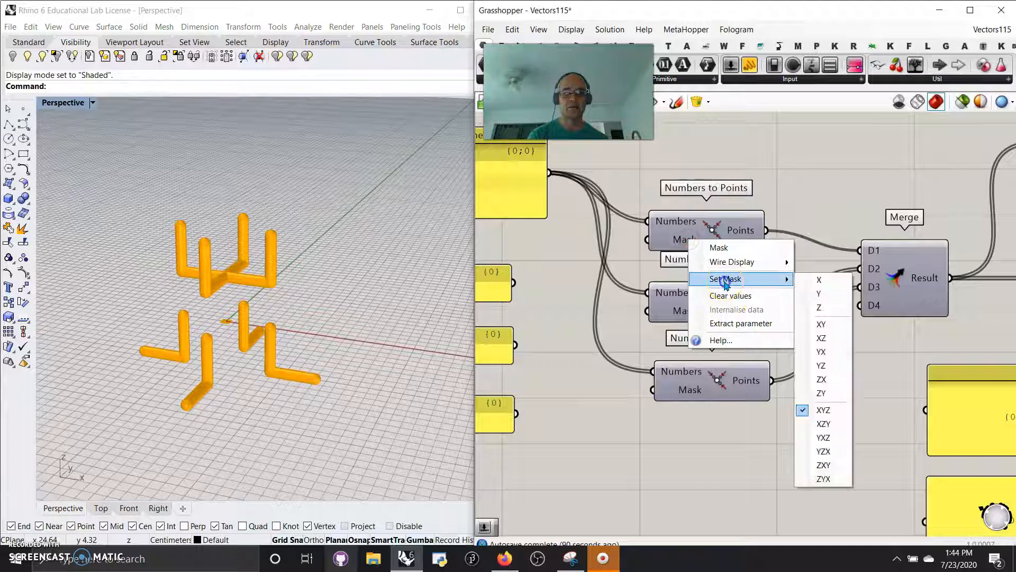
{"action": "left_click", "coordinate": [823, 424]}
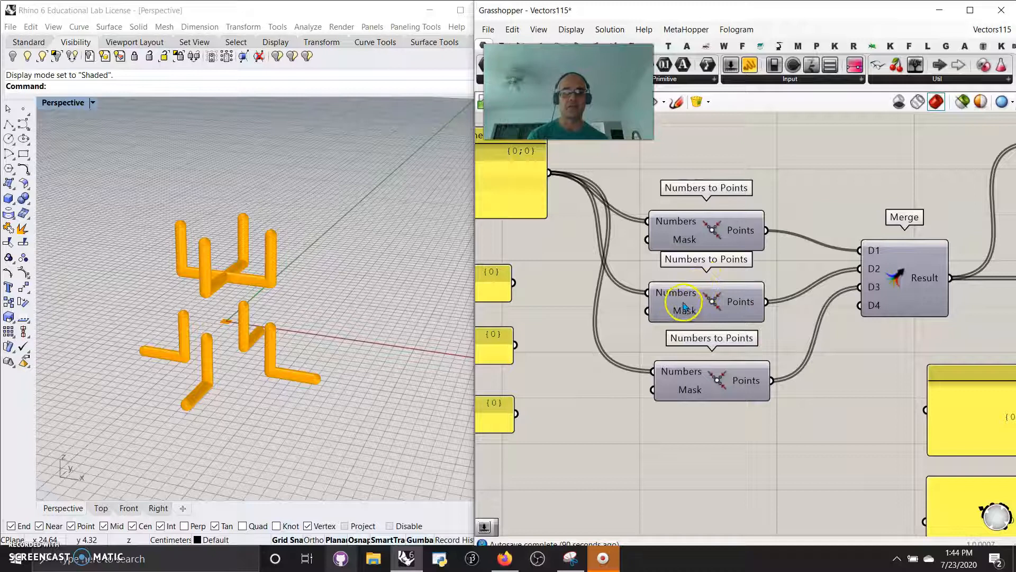
{"action": "right_click", "coordinate": [684, 238]}
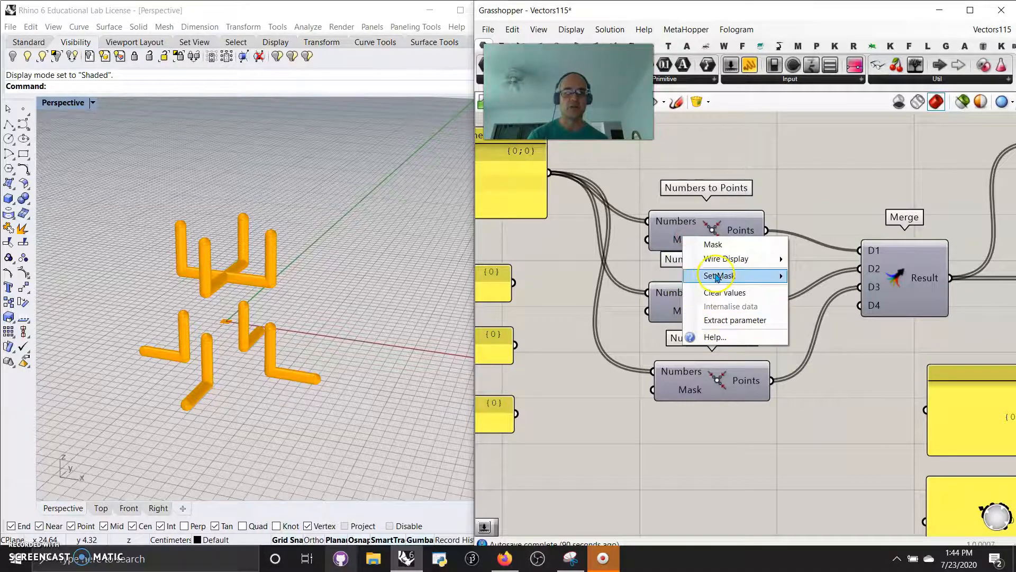
{"action": "mouse_move", "coordinate": [717, 276]}
{"action": "left_click", "coordinate": [815, 434]}
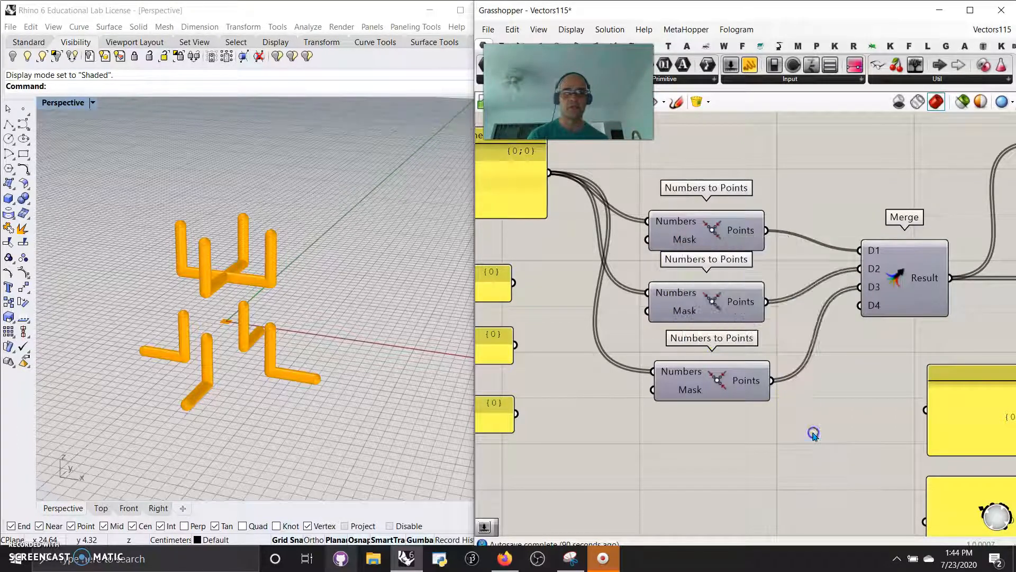
{"action": "right_click_drag", "start_coordinate": [319, 363], "coordinate": [330, 377]}
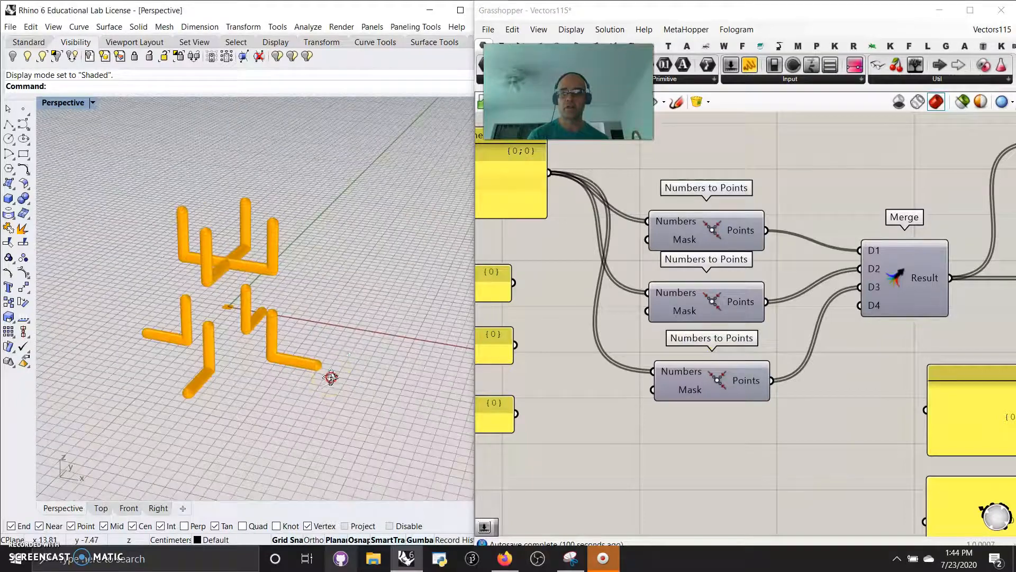
- Set the first Numbers to Points component's Mask to ZXY and inspect the structure in Rhino
{"action": "right_click", "coordinate": [671, 239]}
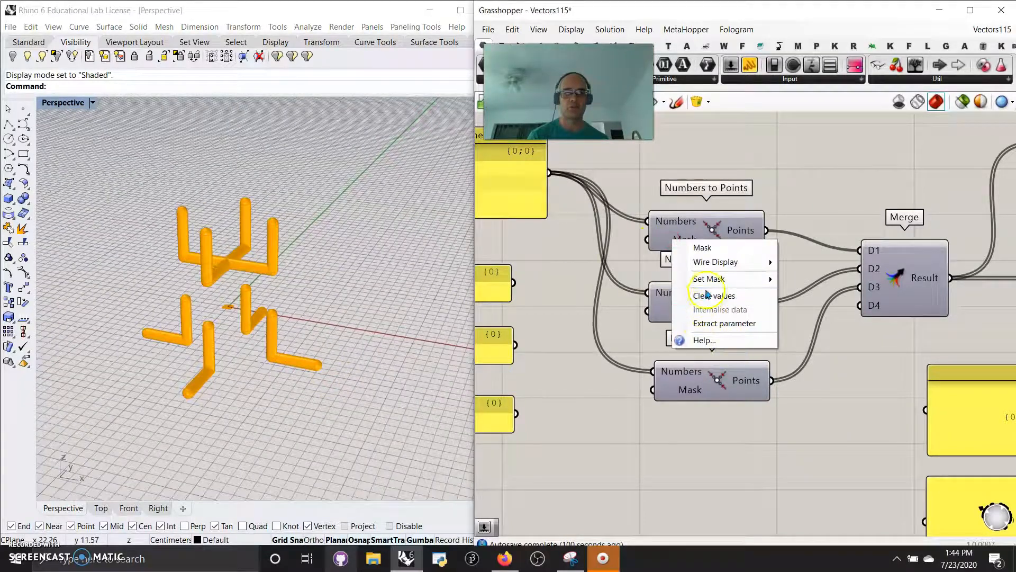
{"action": "left_click", "coordinate": [805, 464]}
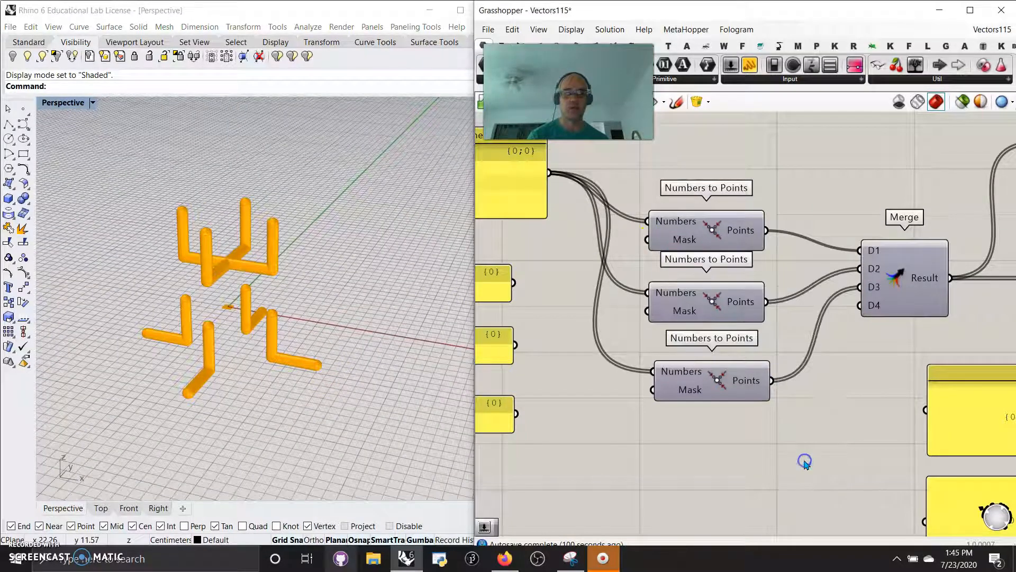
{"action": "right_click_drag", "start_coordinate": [406, 392], "coordinate": [326, 358]}
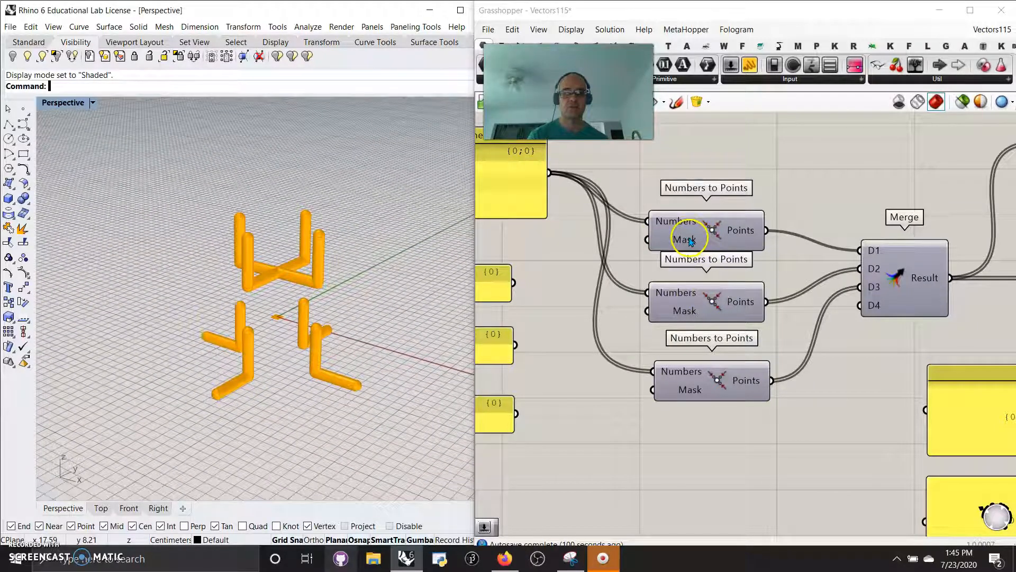
- Try the masks XYZ and Z on the second Numbers to Points component and compare the resulting pipes
{"action": "right_click", "coordinate": [689, 311]}
{"action": "mouse_move", "coordinate": [784, 349]}
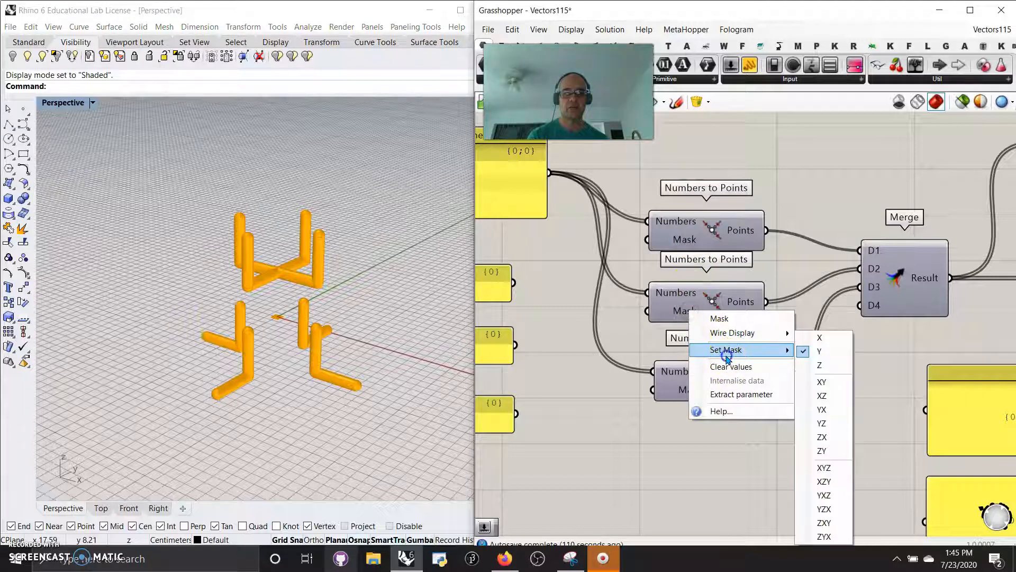
{"action": "left_click", "coordinate": [825, 466]}
{"action": "right_click_drag", "start_coordinate": [381, 386], "coordinate": [355, 371]}
{"action": "right_click", "coordinate": [681, 317]}
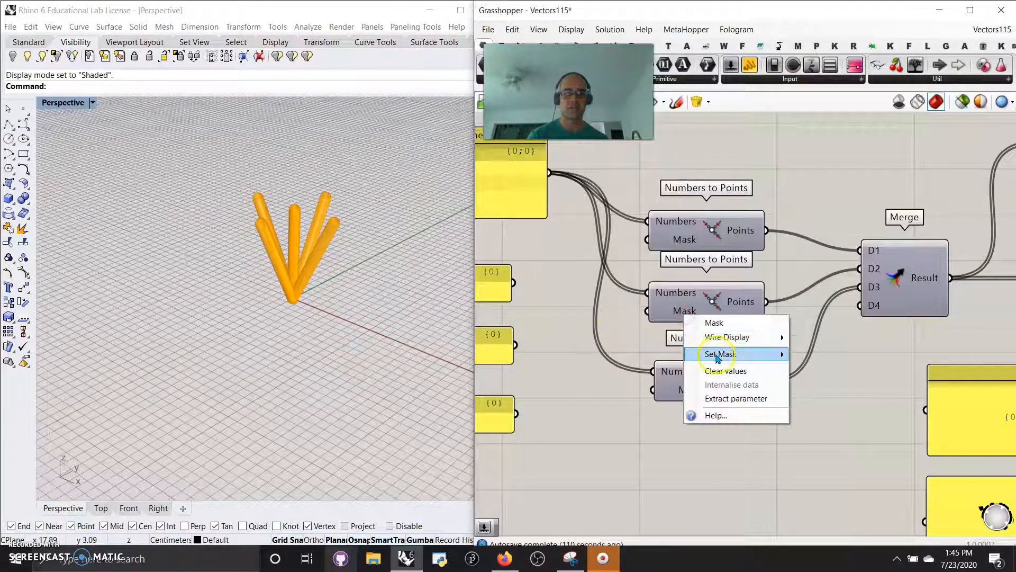
{"action": "mouse_move", "coordinate": [770, 354]}
{"action": "left_click", "coordinate": [814, 365]}
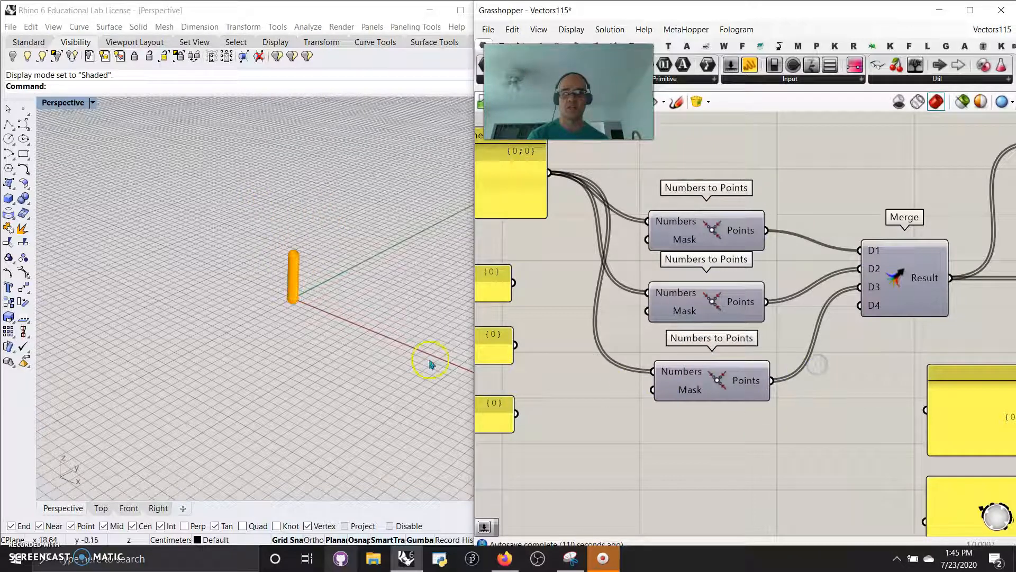
{"action": "left_click", "coordinate": [377, 343]}
- Set the second Numbers to Points component's Mask to X and inspect the resulting structure in Rhino
{"action": "right_click", "coordinate": [690, 312]}
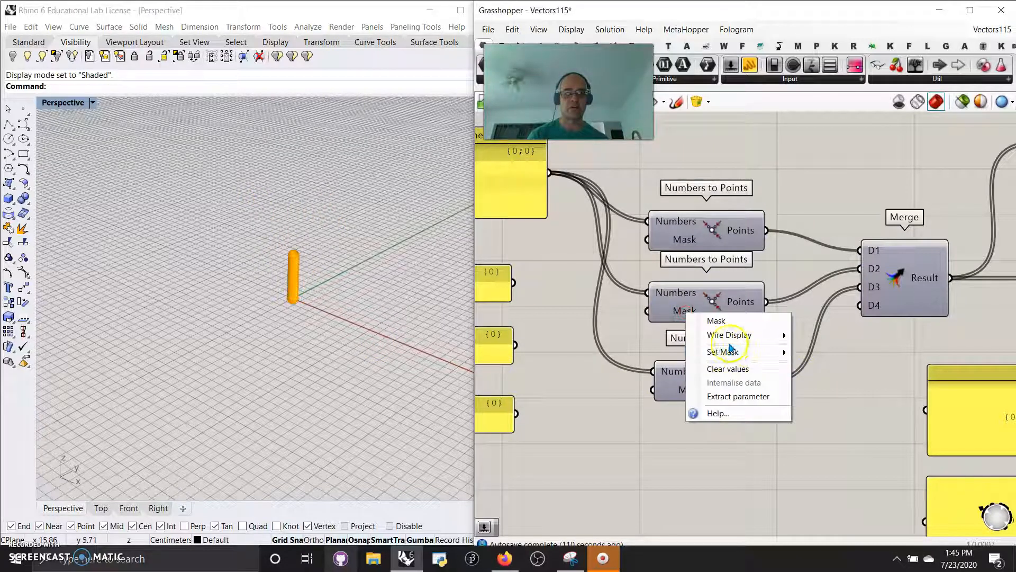
{"action": "mouse_move", "coordinate": [730, 351]}
{"action": "left_click", "coordinate": [817, 339]}
{"action": "right_click_drag", "start_coordinate": [411, 374], "coordinate": [404, 353]}
{"action": "right_click_drag", "start_coordinate": [657, 394], "coordinate": [659, 405]}
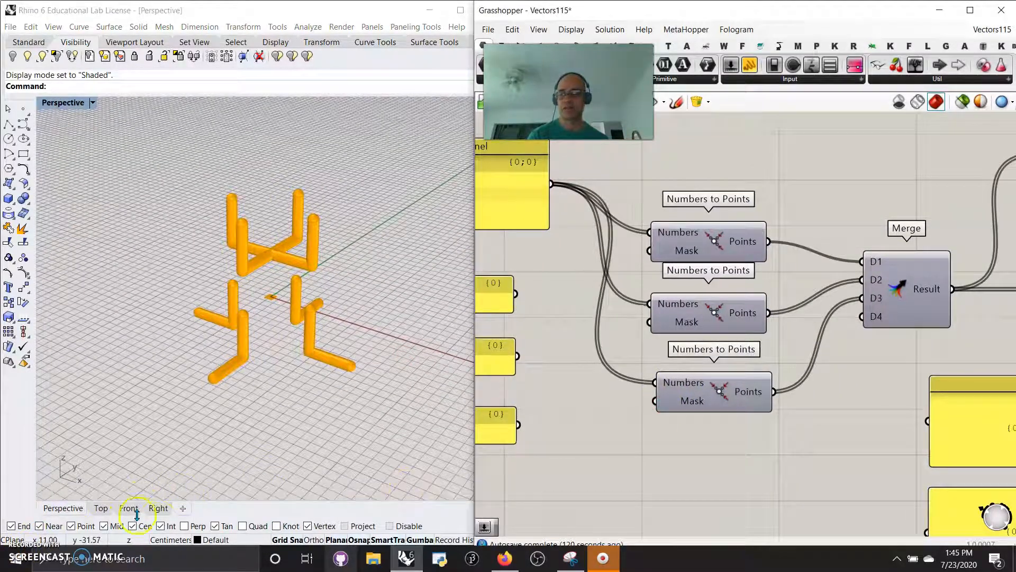
{"action": "scroll", "coordinate": [723, 432], "scroll_direction": "down", "scroll_amount": 3}
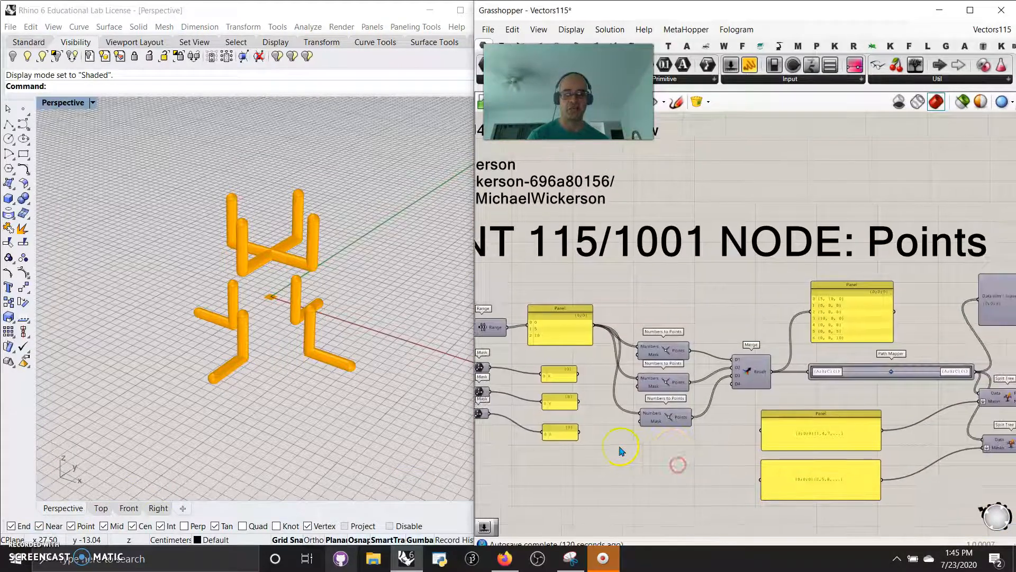
- Connect the X, Y and Z panels to the Mask inputs of the first, second and third Numbers to Points components, respectively
{"action": "scroll", "coordinate": [556, 441], "scroll_direction": "up", "scroll_amount": 2}
{"action": "left_click_drag", "start_coordinate": [551, 425], "coordinate": [650, 408]}
{"action": "left_click_drag", "start_coordinate": [551, 375], "coordinate": [646, 350]}
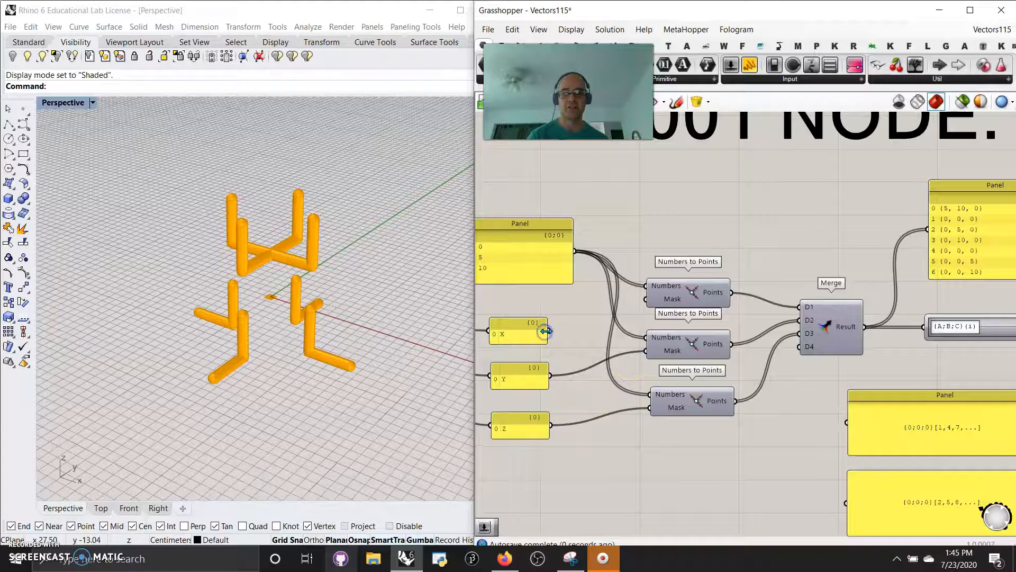
{"action": "left_click_drag", "start_coordinate": [643, 306], "coordinate": [645, 299]}
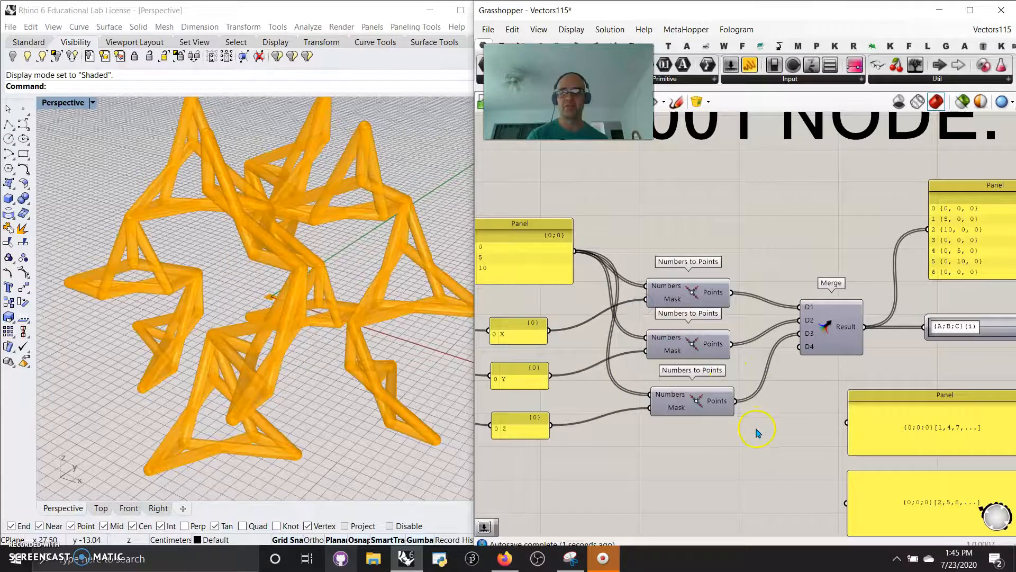
{"action": "scroll", "coordinate": [295, 352], "scroll_direction": "up", "scroll_amount": 4}
{"action": "scroll", "coordinate": [294, 352], "scroll_direction": "down", "scroll_amount": 5}
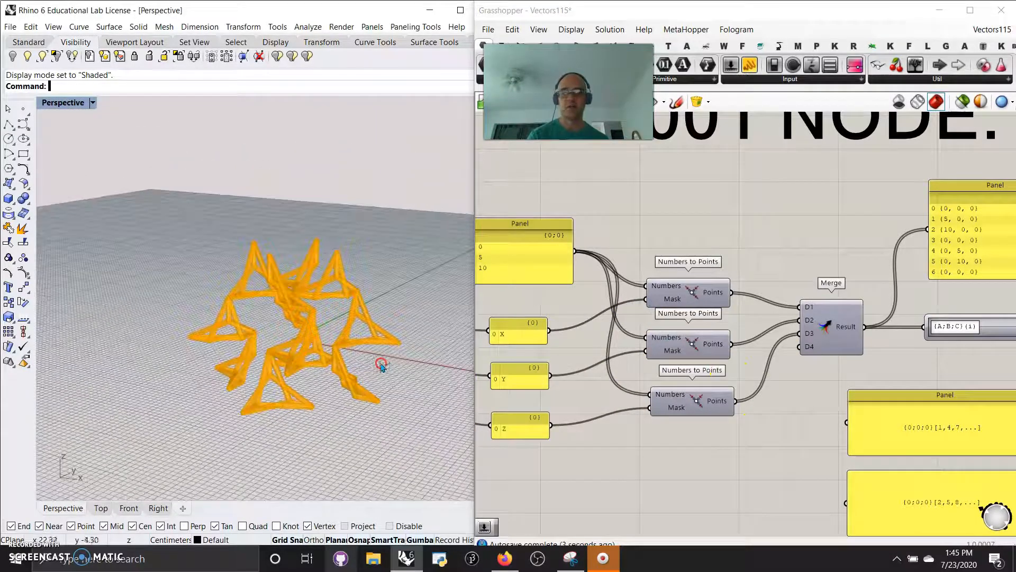
- Select the Polar Array component to highlight its geometry in Rhino
{"action": "scroll", "coordinate": [657, 403], "scroll_direction": "down", "scroll_amount": 4}
{"action": "scroll", "coordinate": [686, 425], "scroll_direction": "up", "scroll_amount": 4}
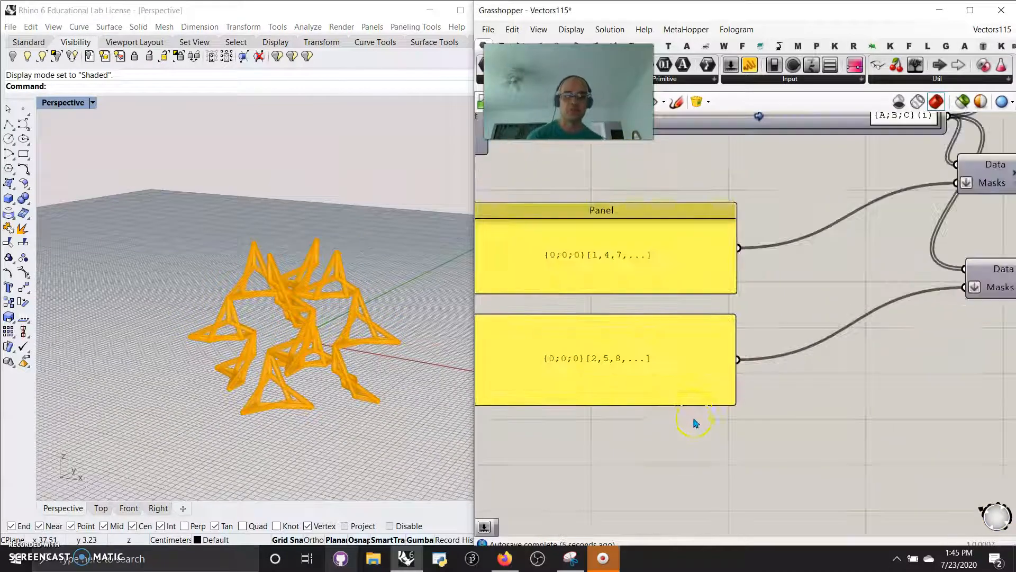
{"action": "right_click_drag", "start_coordinate": [792, 438], "coordinate": [696, 450]}
{"action": "scroll", "coordinate": [703, 452], "scroll_direction": "down", "scroll_amount": 3}
{"action": "right_click_drag", "start_coordinate": [883, 435], "coordinate": [705, 392]}
{"action": "scroll", "coordinate": [871, 388], "scroll_direction": "down", "scroll_amount": 4}
{"action": "right_click_drag", "start_coordinate": [872, 388], "coordinate": [604, 369]}
{"action": "right_click_drag", "start_coordinate": [825, 387], "coordinate": [798, 395]}
{"action": "scroll", "coordinate": [827, 374], "scroll_direction": "up", "scroll_amount": 1}
{"action": "scroll", "coordinate": [828, 373], "scroll_direction": "up", "scroll_amount": 3}
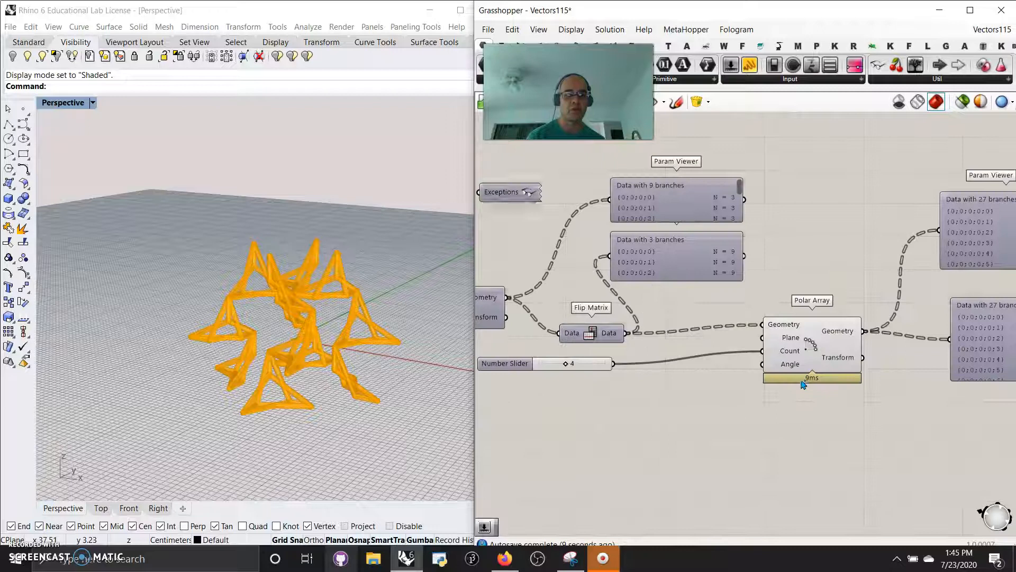
{"action": "left_click", "coordinate": [804, 355]}
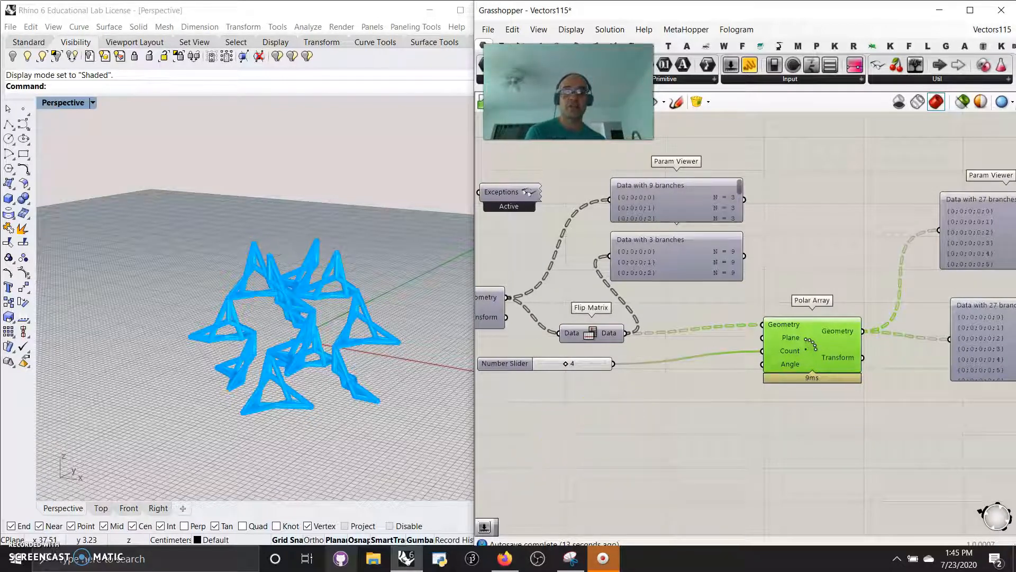
- Wire Orient's Geometry output directly into Polar Array's Geometry input and delete the Flip Matrix and its Param Viewer
{"action": "right_click_drag", "start_coordinate": [632, 407], "coordinate": [703, 399]}
{"action": "scroll", "coordinate": [704, 399], "scroll_direction": "down", "scroll_amount": 1}
{"action": "left_click", "coordinate": [677, 339]}
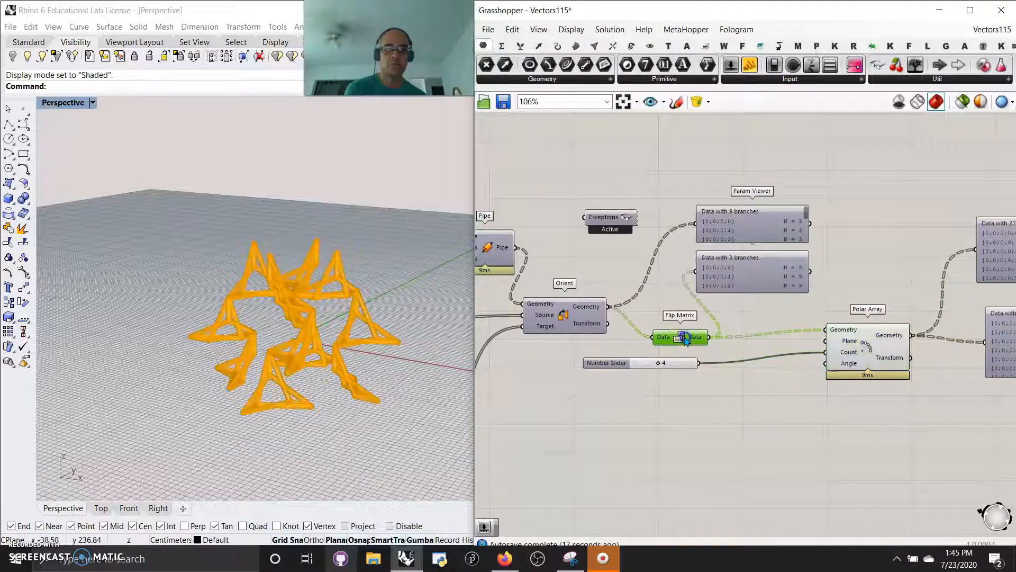
{"action": "left_click_drag", "start_coordinate": [610, 308], "coordinate": [825, 330]}
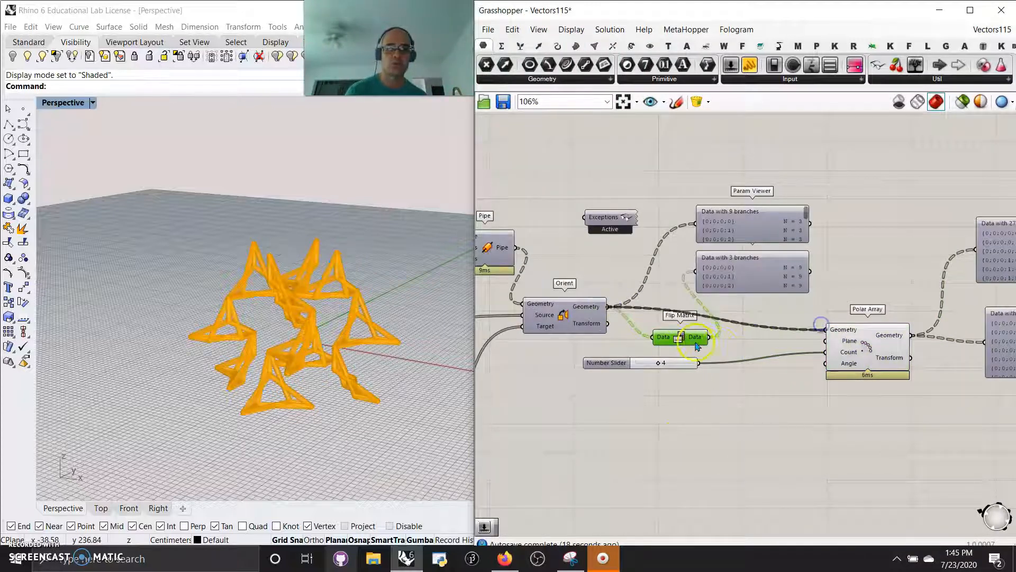
{"action": "key", "text": "Delete"}
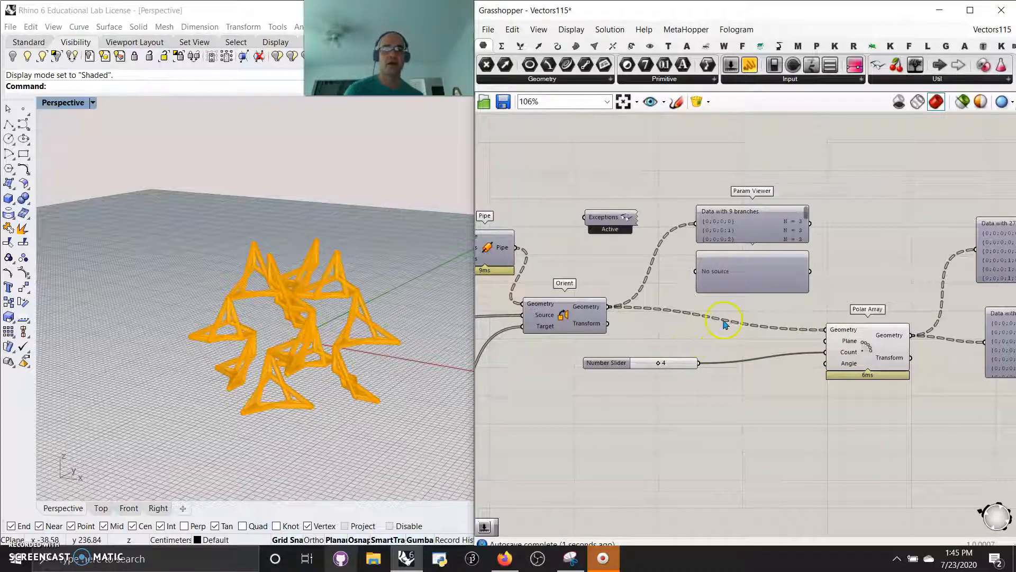
{"action": "left_click", "coordinate": [730, 284]}
{"action": "key", "text": "Delete"}
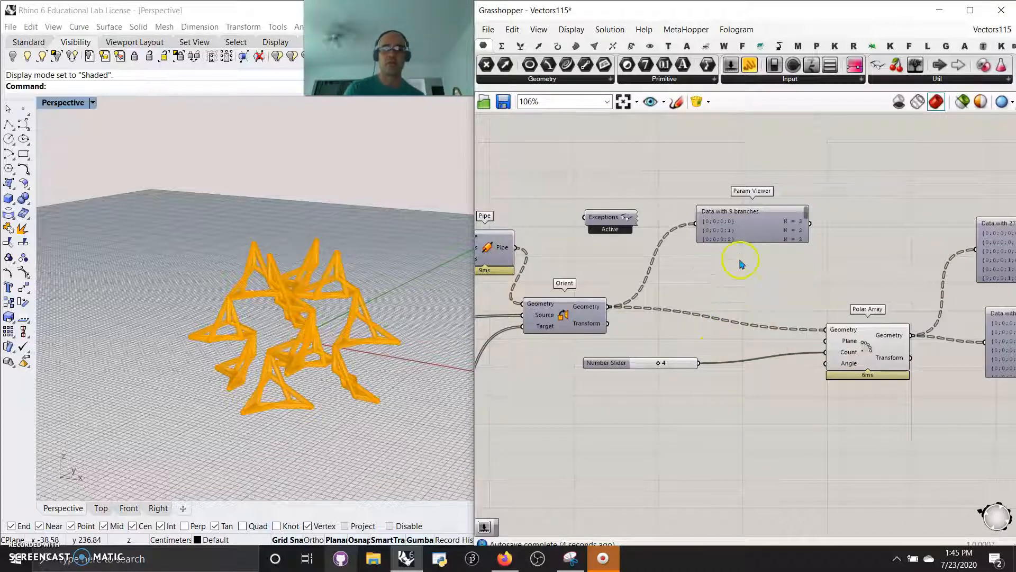
{"action": "left_click_drag", "start_coordinate": [747, 235], "coordinate": [753, 259]}
- Set the Polar Array's Count to 9 and inspect the denser structure in Rhino
{"action": "right_click_drag", "start_coordinate": [778, 343], "coordinate": [635, 295]}
{"action": "left_click", "coordinate": [734, 304]}
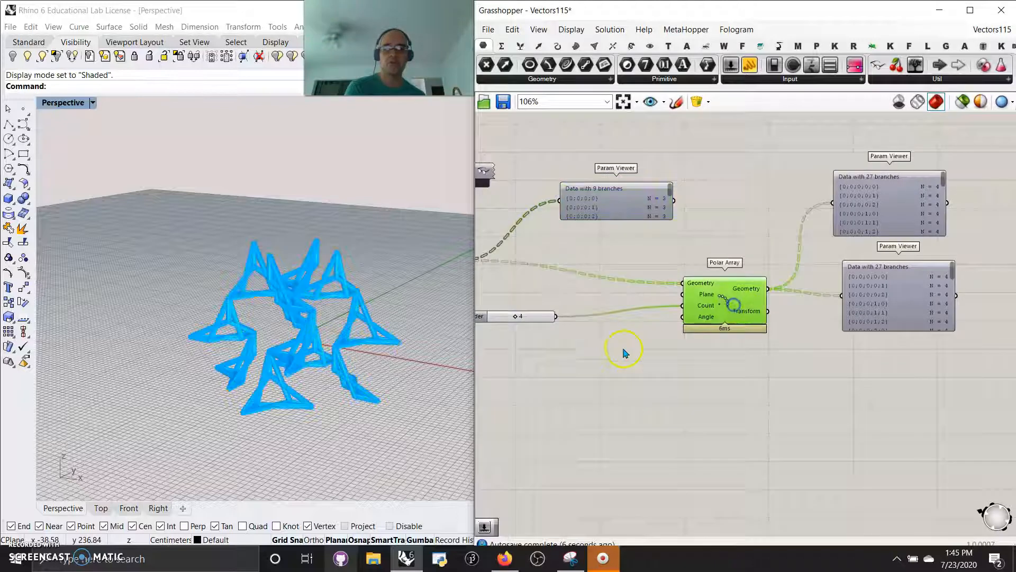
{"action": "right_click_drag", "start_coordinate": [624, 352], "coordinate": [790, 364]}
{"action": "left_click_drag", "start_coordinate": [713, 318], "coordinate": [741, 318]}
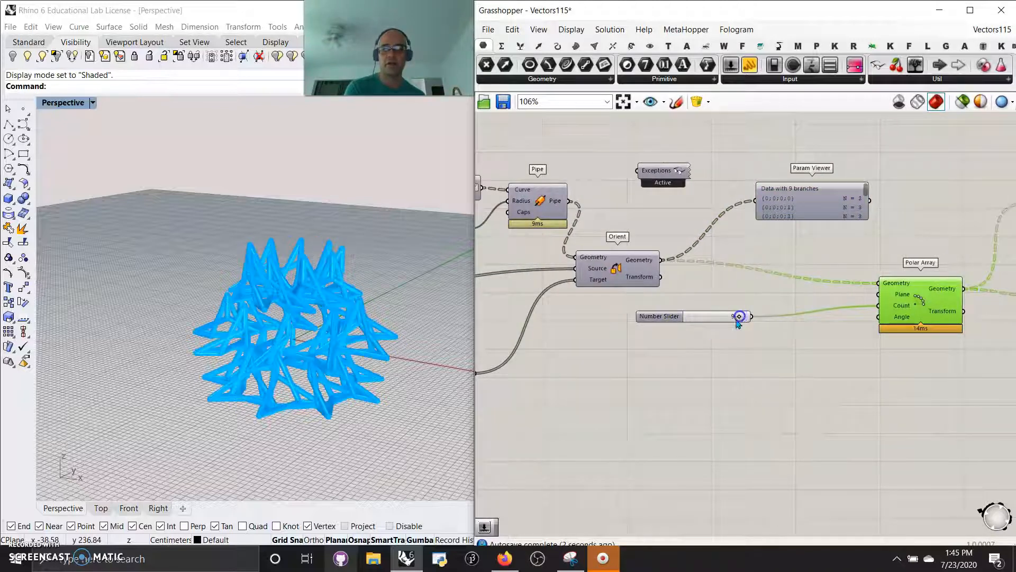
{"action": "right_click_drag", "start_coordinate": [284, 352], "coordinate": [455, 344]}
{"action": "left_click", "coordinate": [533, 324]}
- Limit the Rhino preview to selected components and select the Merge component to view its points
{"action": "right_click_drag", "start_coordinate": [551, 332], "coordinate": [862, 379]}
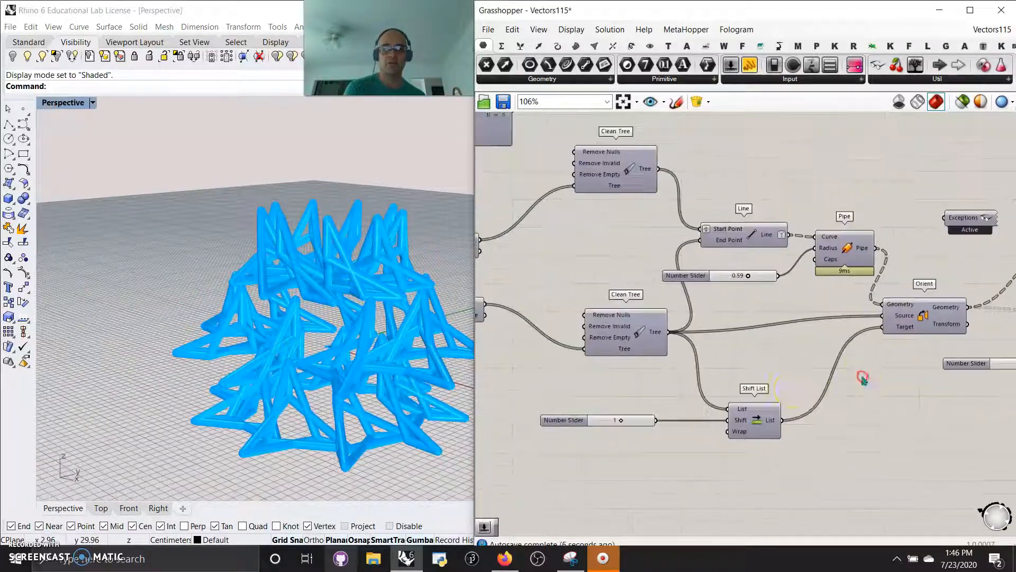
{"action": "scroll", "coordinate": [789, 400], "scroll_direction": "down", "scroll_amount": 3}
{"action": "right_click_drag", "start_coordinate": [606, 404], "coordinate": [824, 413]}
{"action": "right_click_drag", "start_coordinate": [732, 416], "coordinate": [768, 464]}
{"action": "left_click", "coordinate": [948, 129]}
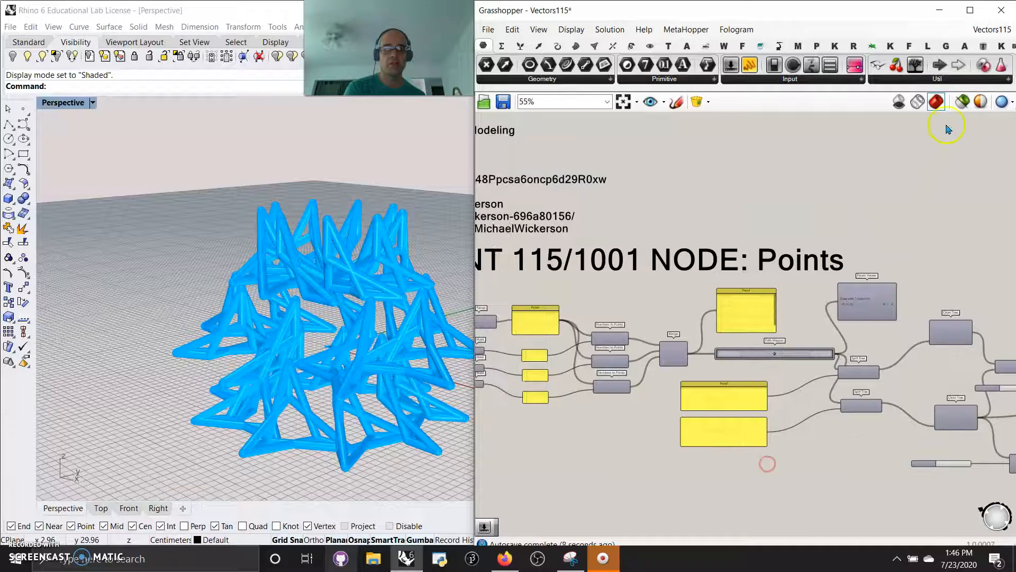
{"action": "left_click", "coordinate": [880, 212]}
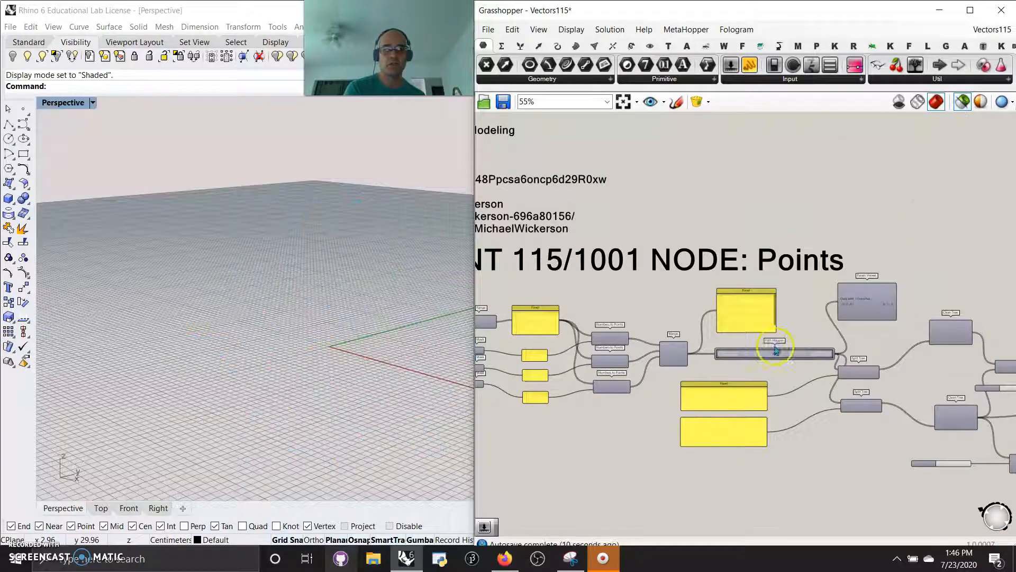
{"action": "scroll", "coordinate": [660, 371], "scroll_direction": "up", "scroll_amount": 1}
{"action": "left_click", "coordinate": [675, 354]}
{"action": "right_click_drag", "start_coordinate": [816, 368], "coordinate": [680, 340]}
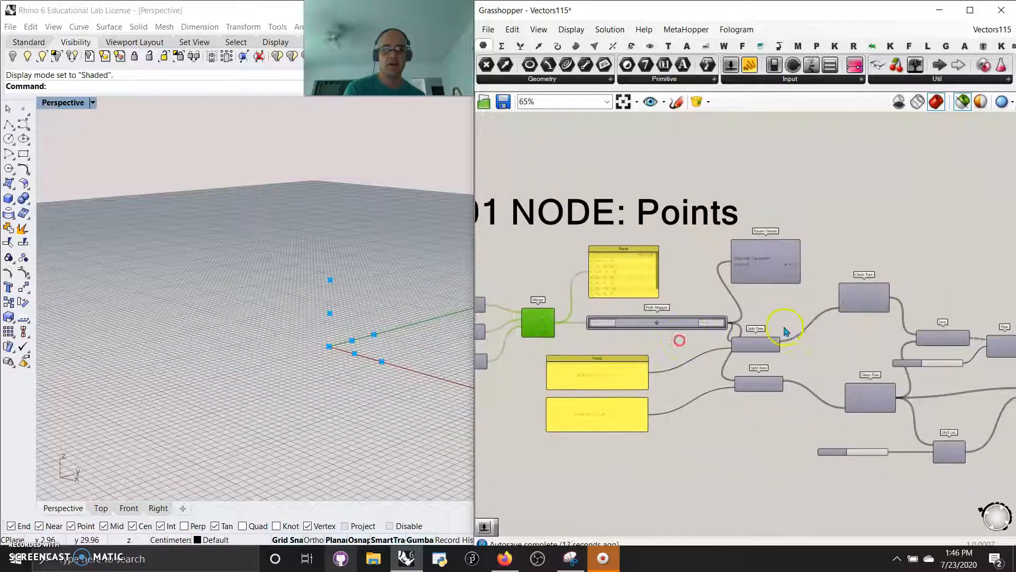
- Select the Pipe component to view its pipes alone in Rhino and trace its inputs back to the Split Tree mask panels
{"action": "scroll", "coordinate": [825, 340], "scroll_direction": "up", "scroll_amount": 2}
{"action": "right_click_drag", "start_coordinate": [866, 345], "coordinate": [661, 266]}
{"action": "left_click", "coordinate": [939, 271]}
{"action": "right_click_drag", "start_coordinate": [363, 374], "coordinate": [314, 343]}
{"action": "right_click_drag", "start_coordinate": [573, 310], "coordinate": [908, 297]}
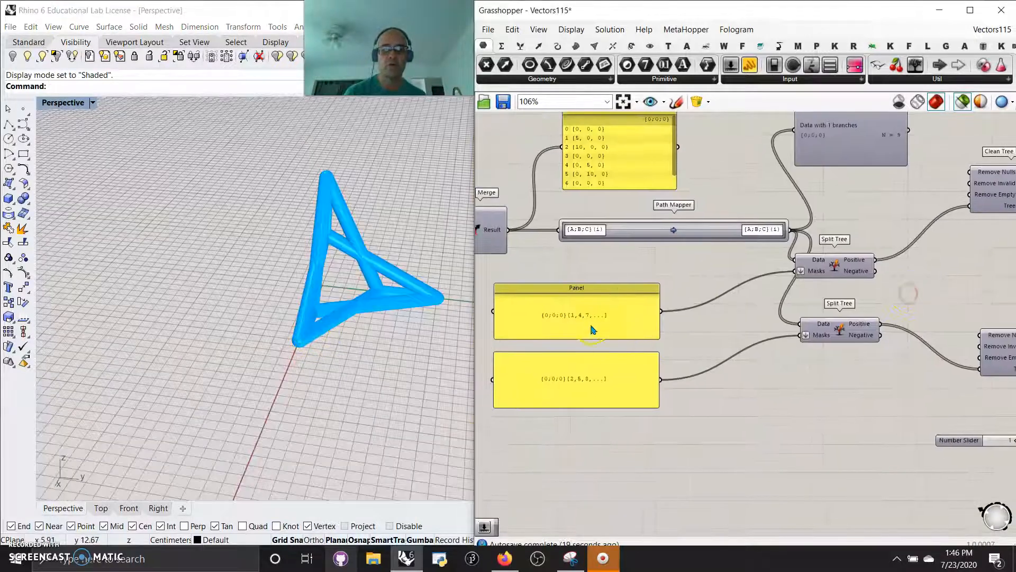
{"action": "right_click_drag", "start_coordinate": [751, 304], "coordinate": [480, 290]}
{"action": "right_click_drag", "start_coordinate": [827, 326], "coordinate": [541, 306]}
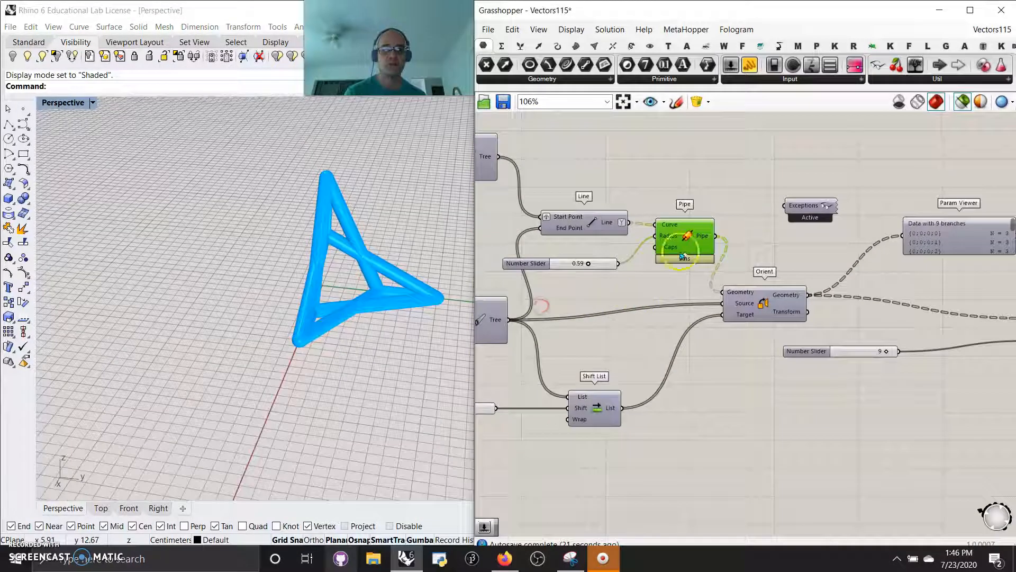
- Move the Pipe component clear of its neighbours and add a Linear Array component fed by the Pipe output
{"action": "right_click_drag", "start_coordinate": [769, 345], "coordinate": [708, 407]}
{"action": "left_click_drag", "start_coordinate": [623, 311], "coordinate": [608, 221]}
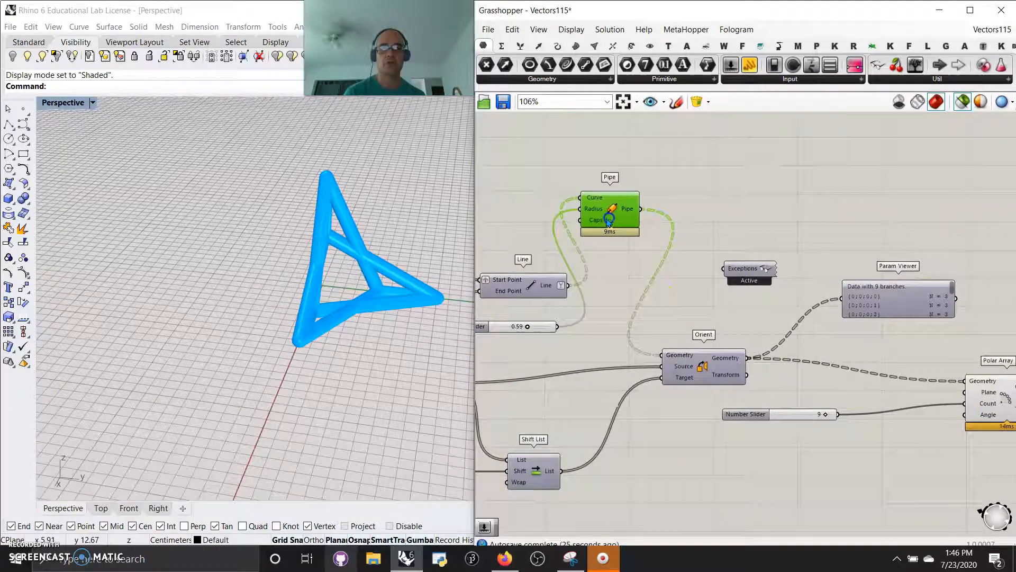
{"action": "left_click", "coordinate": [613, 46]}
{"action": "left_click", "coordinate": [631, 46]}
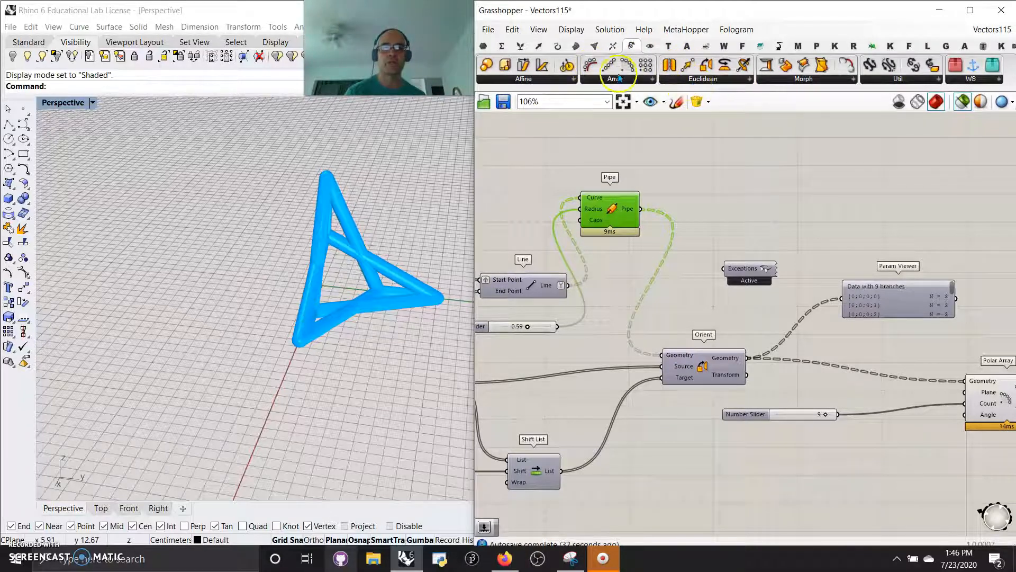
{"action": "left_click_drag", "start_coordinate": [681, 123], "coordinate": [733, 178]}
- Add a number slider with value 3 and connect it to the Linear Array's Count
{"action": "double_click", "coordinate": [573, 159]}
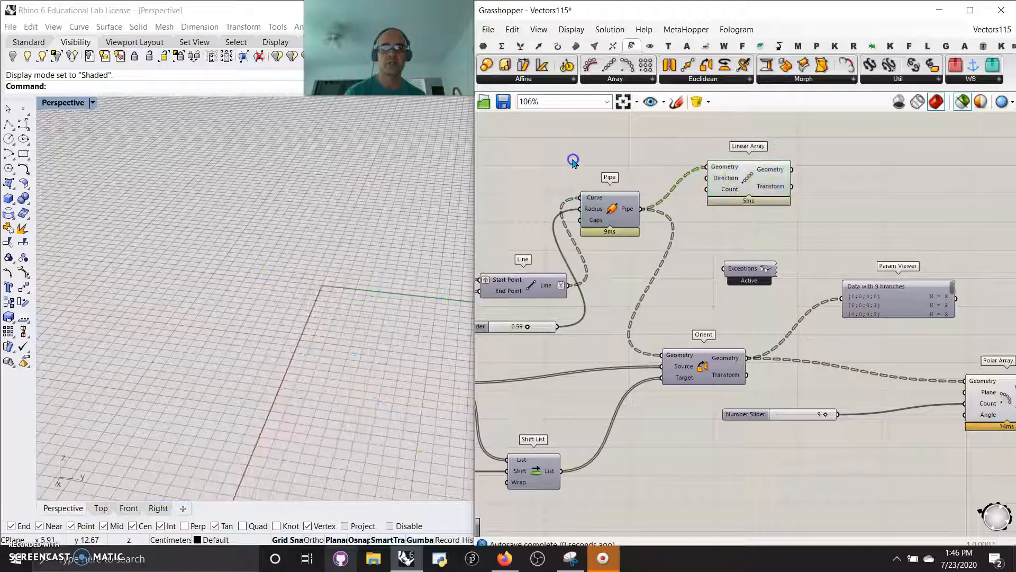
{"action": "type", "text": "3"}
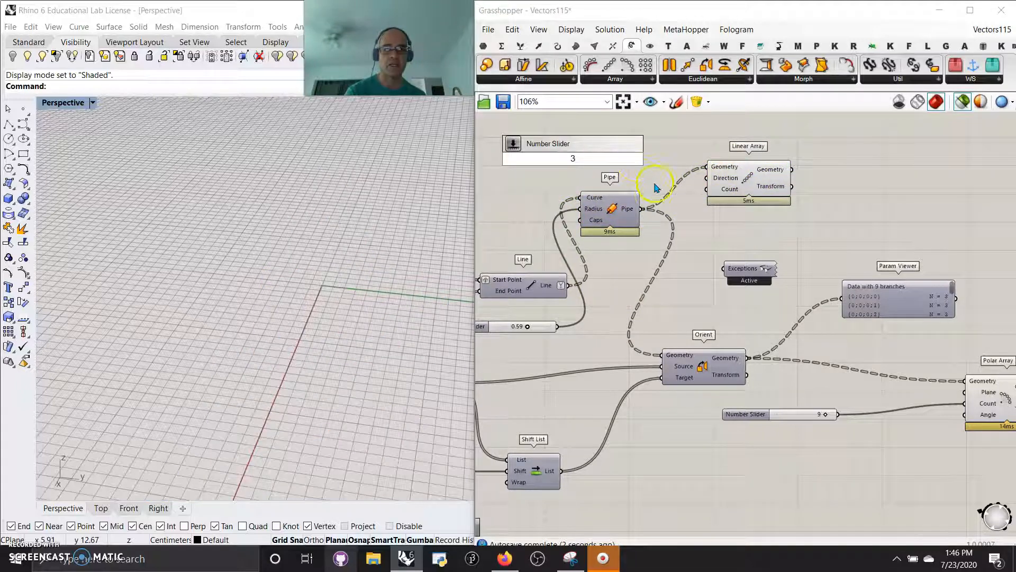
{"action": "key", "text": "Return"}
{"action": "left_click_drag", "start_coordinate": [673, 190], "coordinate": [707, 189]}
- Connect the Linear Array's Geometry output to Orient's Geometry input and inspect the arrayed pipes in Rhino
{"action": "left_click", "coordinate": [751, 183]}
{"action": "left_click_drag", "start_coordinate": [793, 169], "coordinate": [669, 351]}
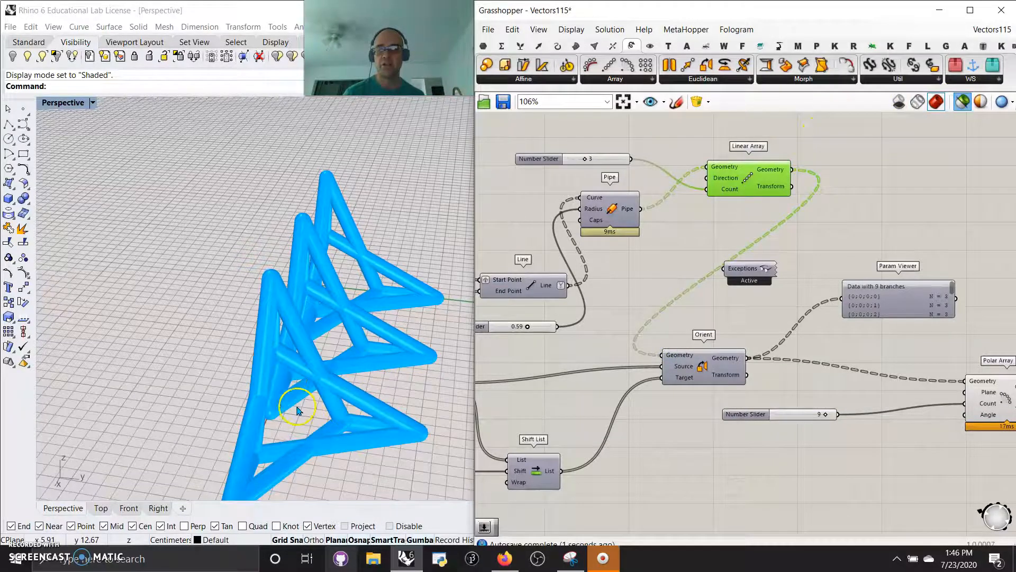
{"action": "scroll", "coordinate": [294, 400], "scroll_direction": "down", "scroll_amount": 6}
{"action": "right_click_drag", "start_coordinate": [296, 403], "coordinate": [326, 398]}
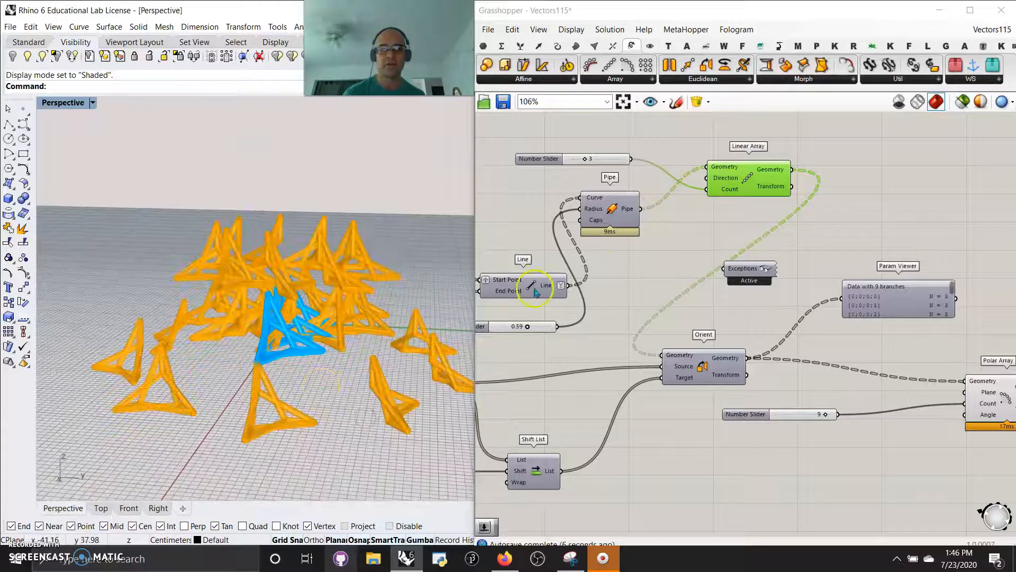
- Select the Polar Array and lower its Count to compare the resulting copies in Rhino
{"action": "scroll", "coordinate": [831, 358], "scroll_direction": "down", "scroll_amount": 2}
{"action": "left_click", "coordinate": [950, 389]}
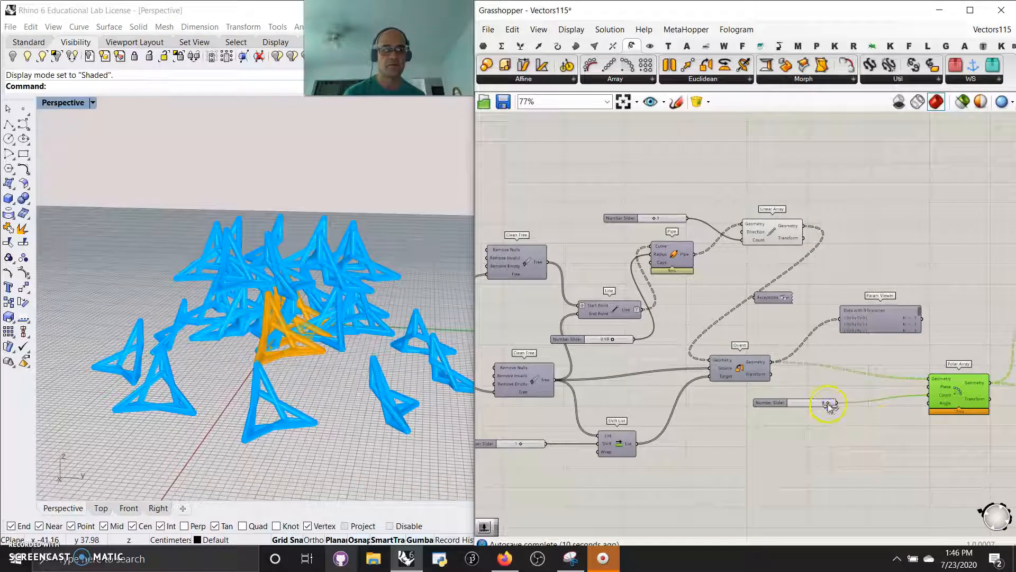
{"action": "left_click_drag", "start_coordinate": [806, 405], "coordinate": [801, 406]}
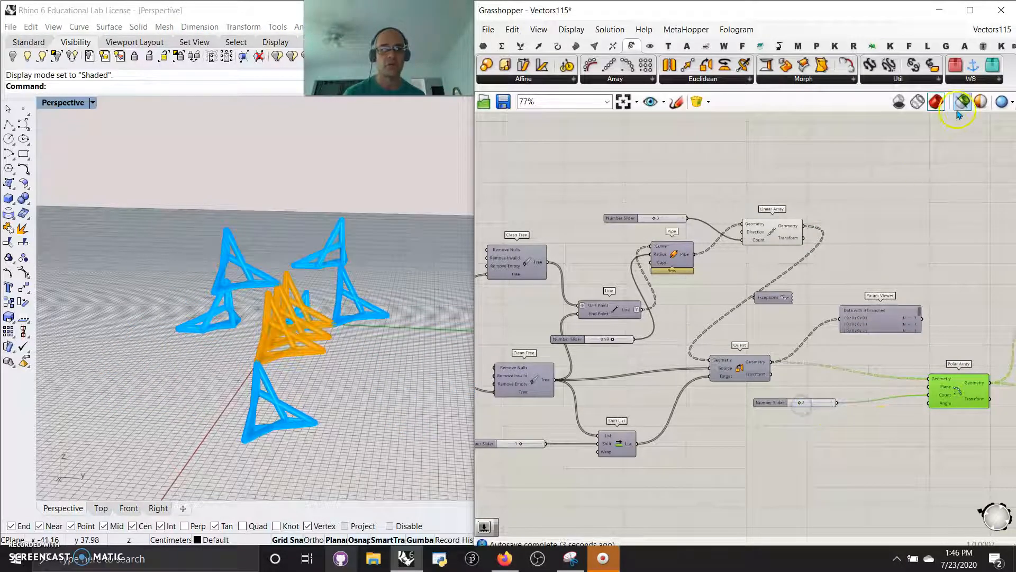
- Turn off the Rhino preview of the Linear Array component
{"action": "left_click", "coordinate": [778, 236]}
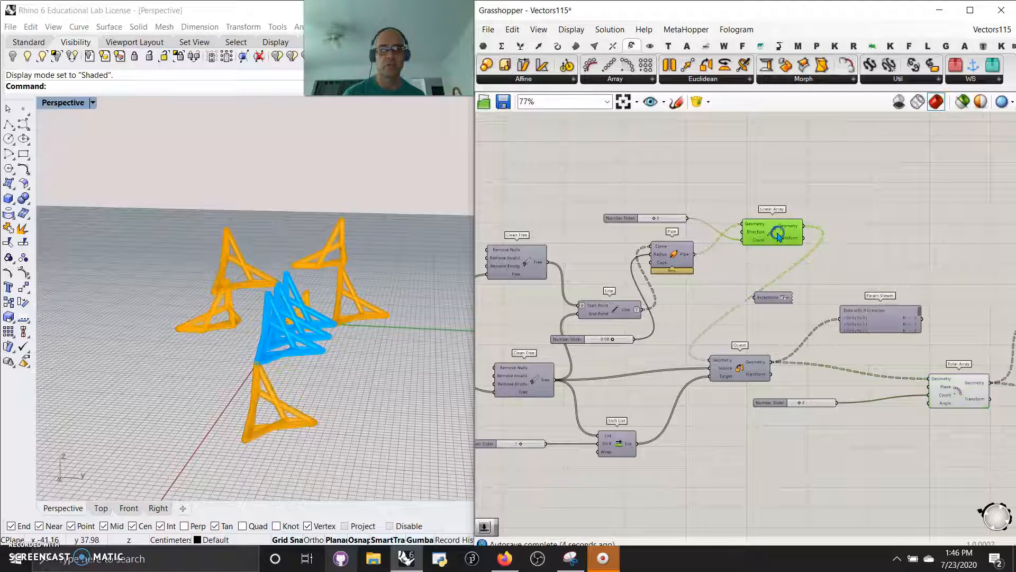
{"action": "right_click", "coordinate": [769, 181]}
{"action": "left_click", "coordinate": [804, 188]}
- Set the Polar Array's Count to 7
{"action": "right_click_drag", "start_coordinate": [320, 356], "coordinate": [303, 376]}
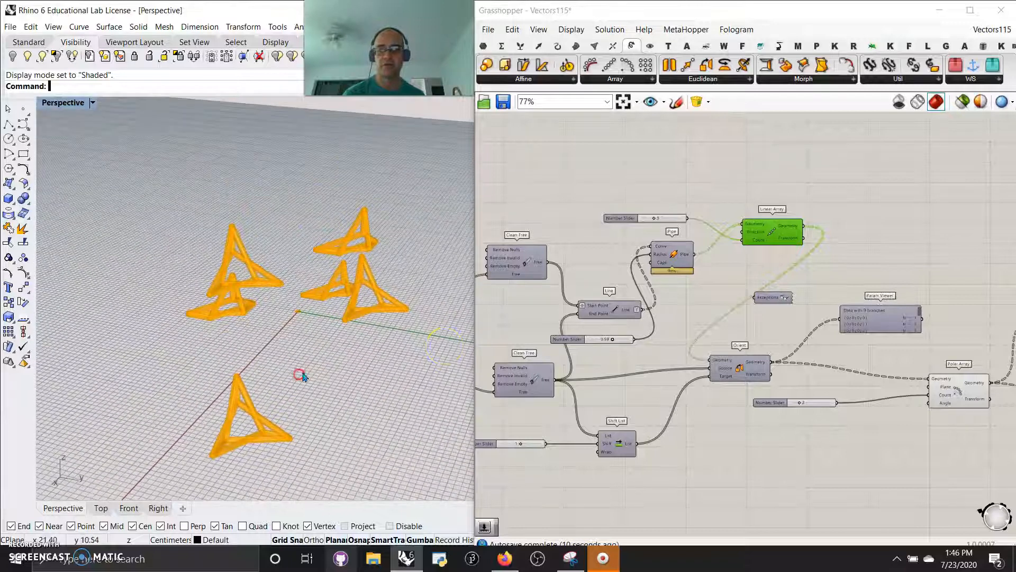
{"action": "left_click", "coordinate": [800, 402]}
{"action": "mouse_move", "coordinate": [810, 402]}
{"action": "left_mouse_down"}
{"action": "mouse_move", "coordinate": [833, 401]}
{"action": "mouse_move", "coordinate": [821, 402]}
{"action": "left_mouse_up"}
- Set the pipe radius slider's maximum and value to 3.00 and inspect the thicker pipes in Rhino
{"action": "right_click_drag", "start_coordinate": [764, 437], "coordinate": [623, 348]}
{"action": "right_click", "coordinate": [621, 342]}
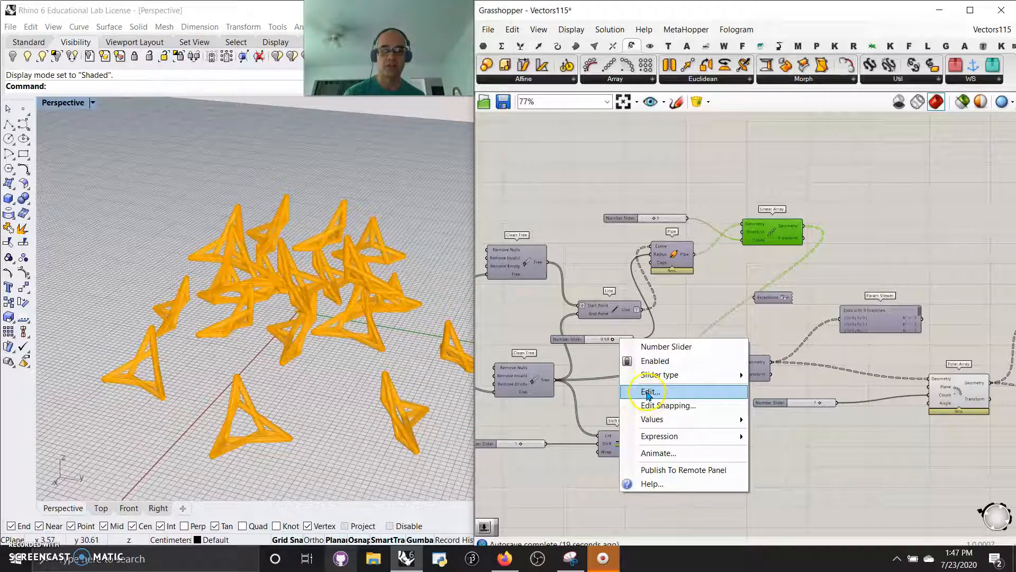
{"action": "left_click", "coordinate": [651, 392]}
{"action": "left_click", "coordinate": [715, 426]}
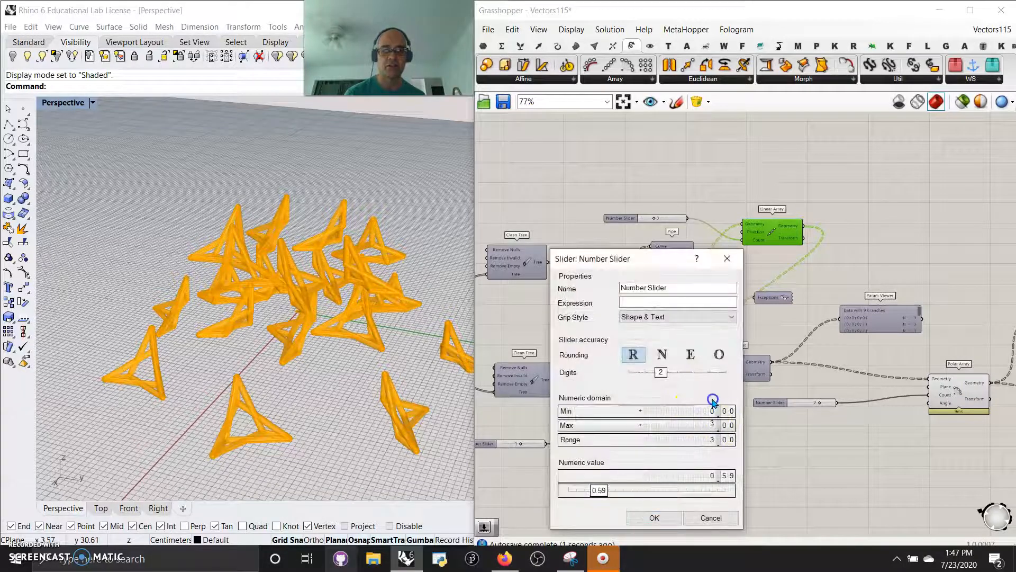
{"action": "left_click_drag", "start_coordinate": [620, 495], "coordinate": [694, 492]}
{"action": "left_click", "coordinate": [661, 516]}
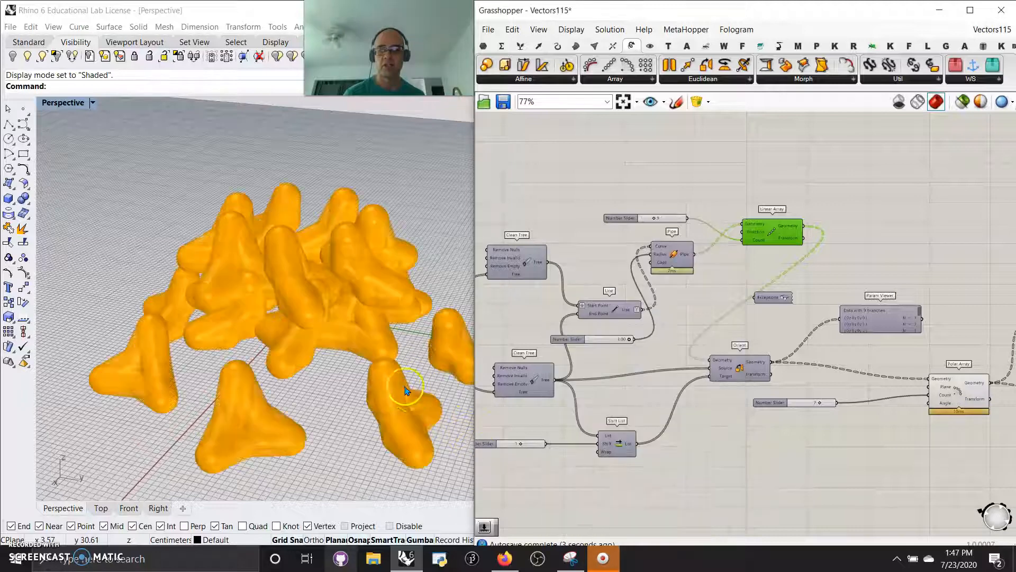
{"action": "right_click_drag", "start_coordinate": [290, 398], "coordinate": [463, 338]}
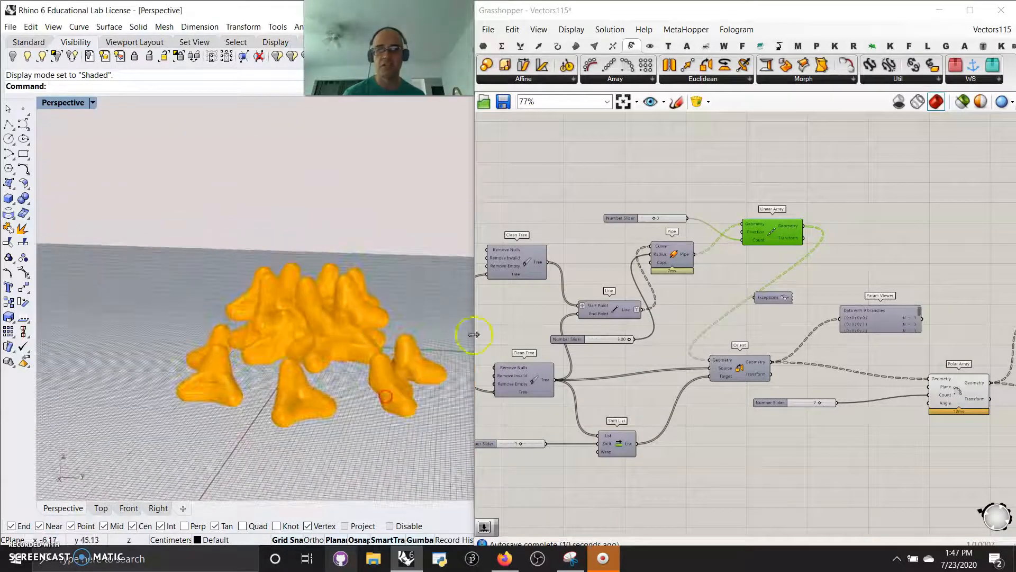
- Redefine the Linear Array's Direction as a single new vector, picking its end point in Rhino's Right viewport
{"action": "scroll", "coordinate": [675, 250], "scroll_direction": "up", "scroll_amount": 2}
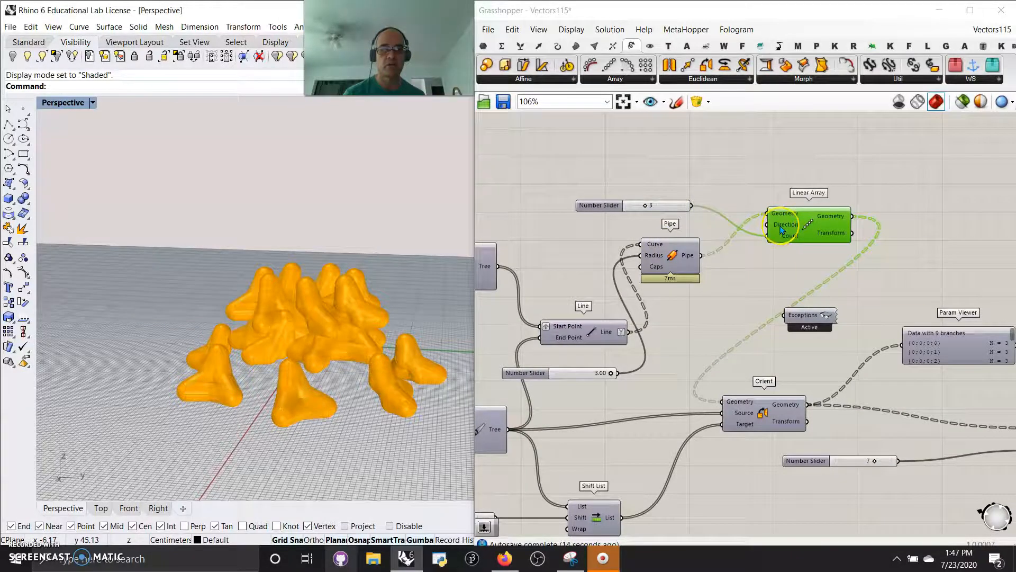
{"action": "mouse_move", "coordinate": [782, 228]}
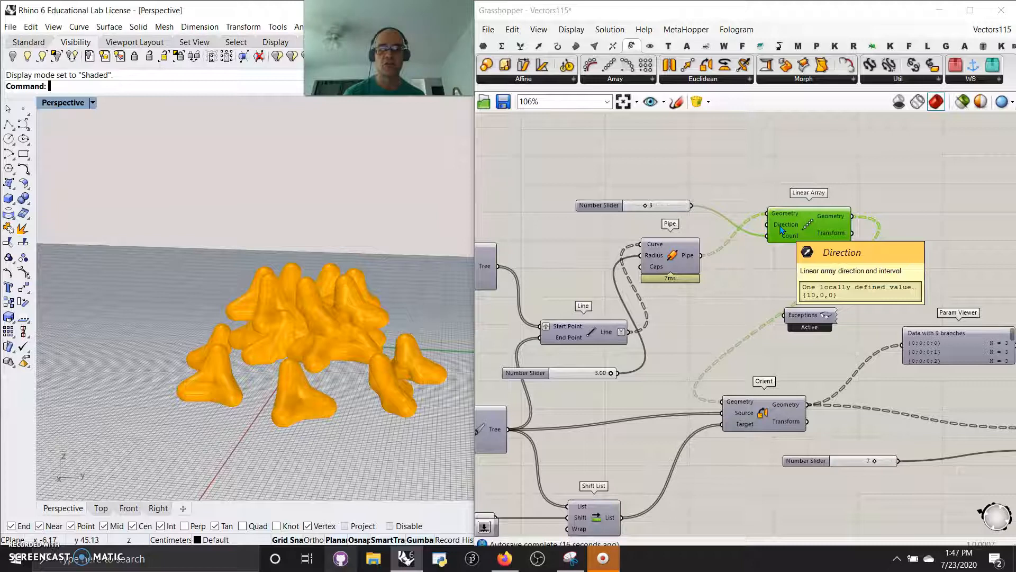
{"action": "left_click_drag", "start_coordinate": [782, 229], "coordinate": [785, 199]}
{"action": "right_click_drag", "start_coordinate": [404, 236], "coordinate": [347, 305]}
{"action": "right_click", "coordinate": [788, 195]}
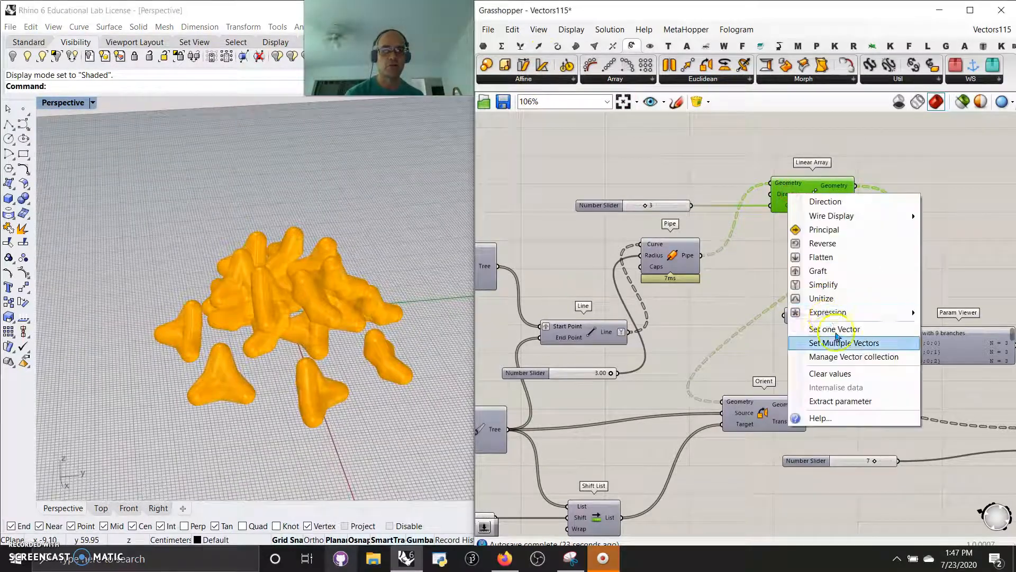
{"action": "left_click", "coordinate": [843, 343]}
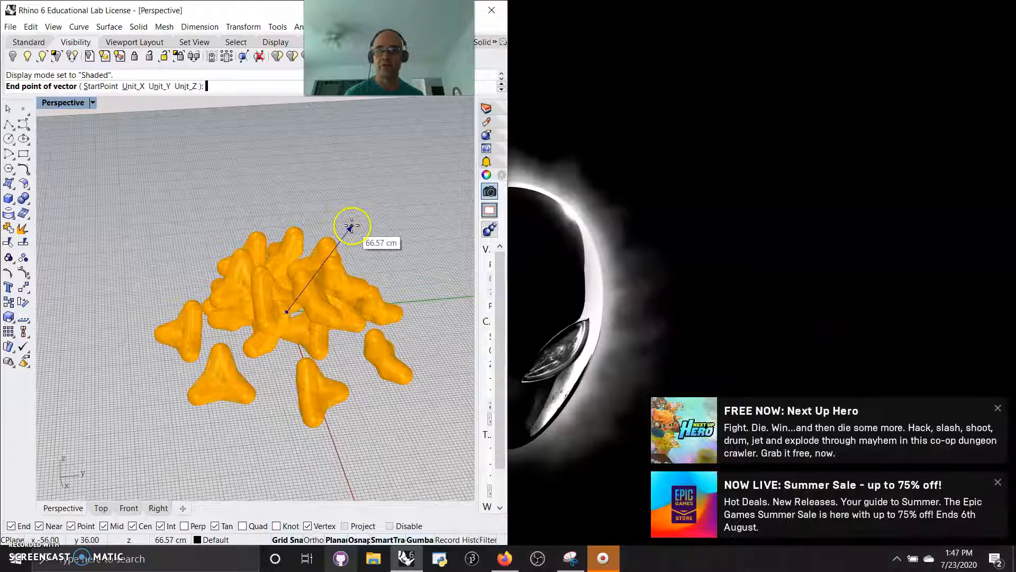
{"action": "double_click", "coordinate": [61, 103]}
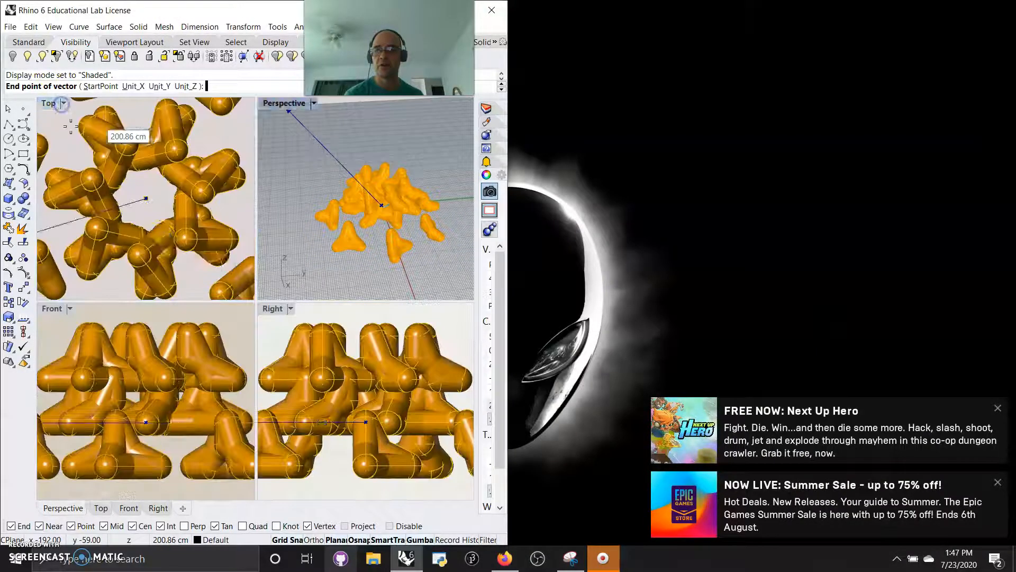
{"action": "left_click", "coordinate": [416, 358]}
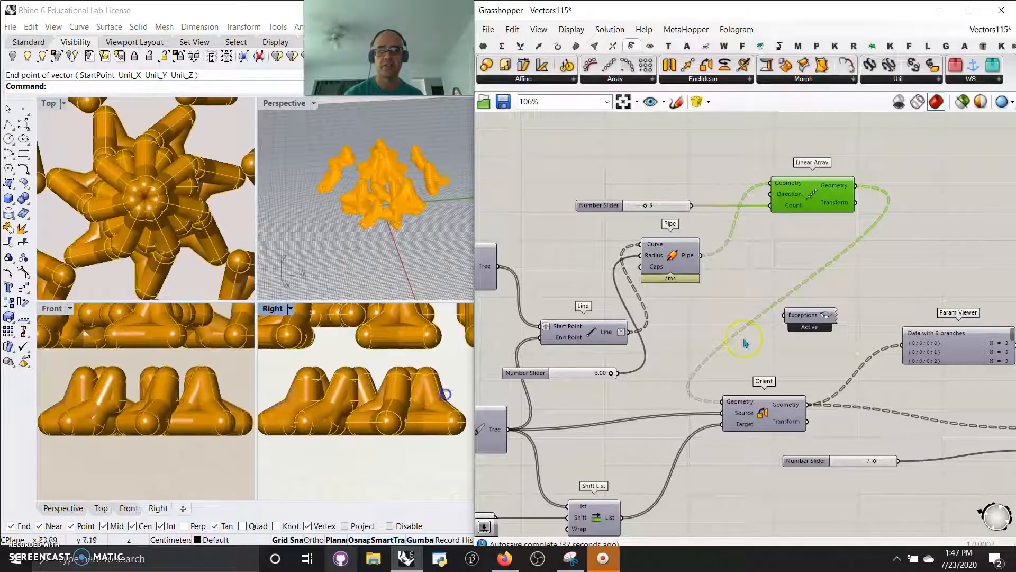
- Inspect the rearranged pipe structure in Rhino's Perspective view and in a maximized Top view
{"action": "scroll", "coordinate": [385, 264], "scroll_direction": "down", "scroll_amount": 6}
{"action": "right_click_drag", "start_coordinate": [378, 249], "coordinate": [322, 263]}
{"action": "scroll", "coordinate": [411, 199], "scroll_direction": "up", "scroll_amount": 8}
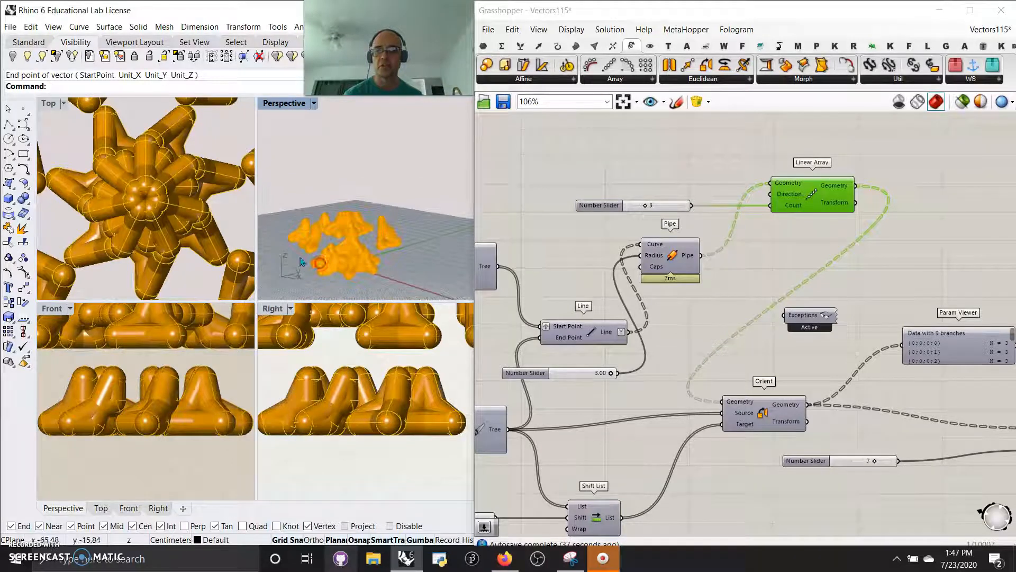
{"action": "double_click", "coordinate": [53, 105]}
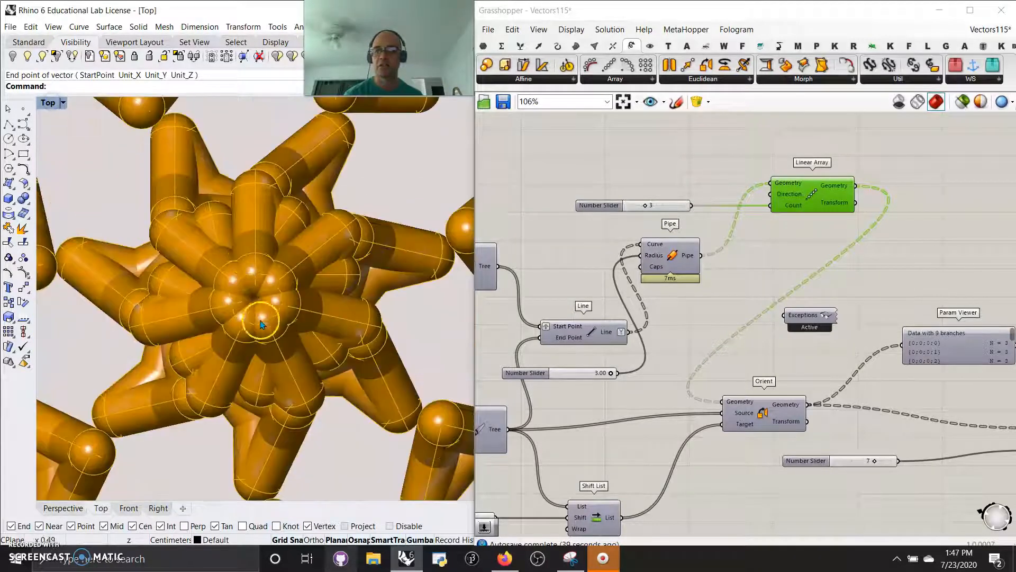
{"action": "scroll", "coordinate": [255, 318], "scroll_direction": "down", "scroll_amount": 5}
{"action": "scroll", "coordinate": [251, 327], "scroll_direction": "up", "scroll_amount": 3}
{"action": "scroll", "coordinate": [250, 334], "scroll_direction": "down", "scroll_amount": 2}
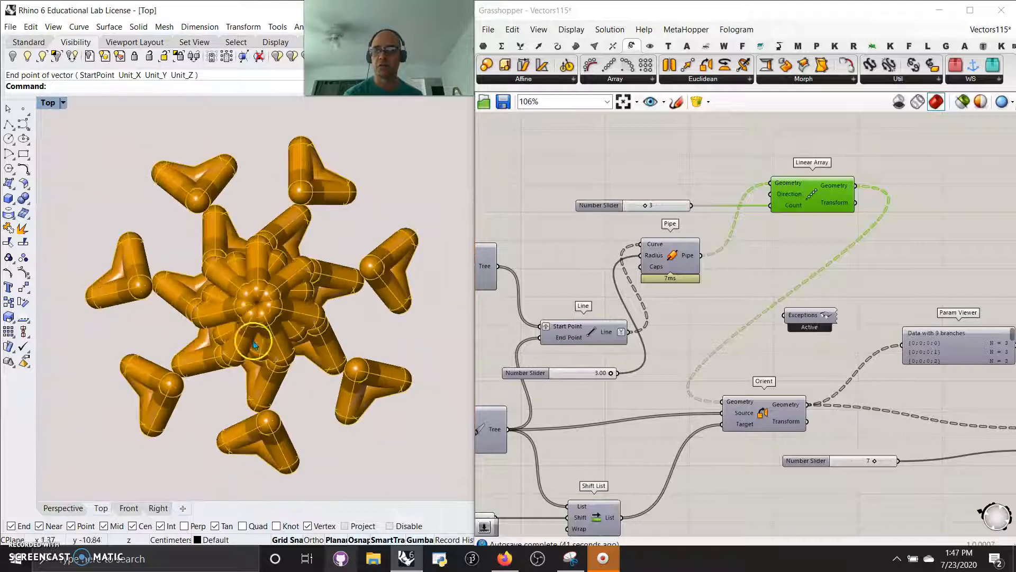
- Raise the maximum of the pipe radius slider to 4.00
{"action": "scroll", "coordinate": [653, 420], "scroll_direction": "up", "scroll_amount": 3}
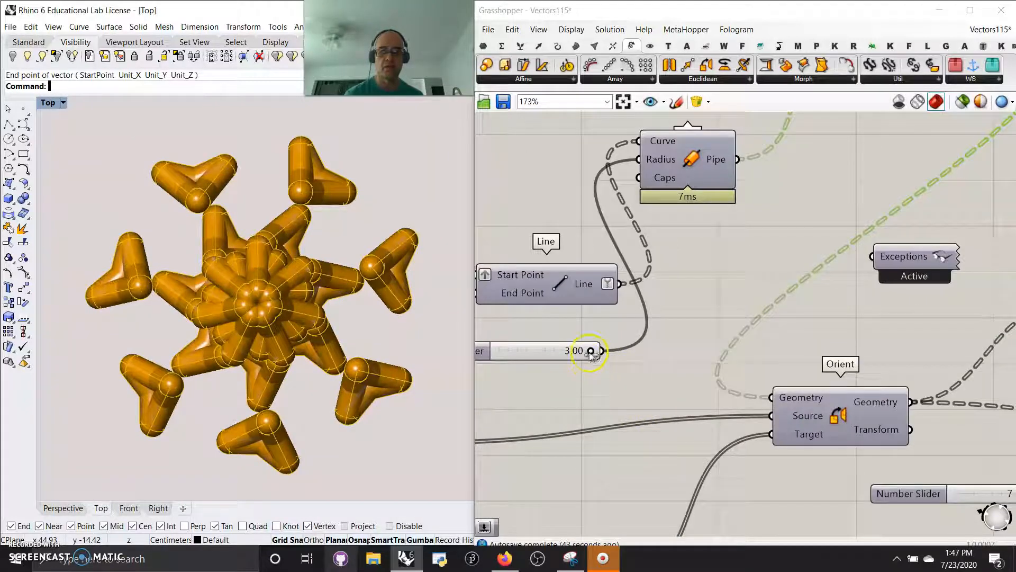
{"action": "right_click", "coordinate": [547, 355]}
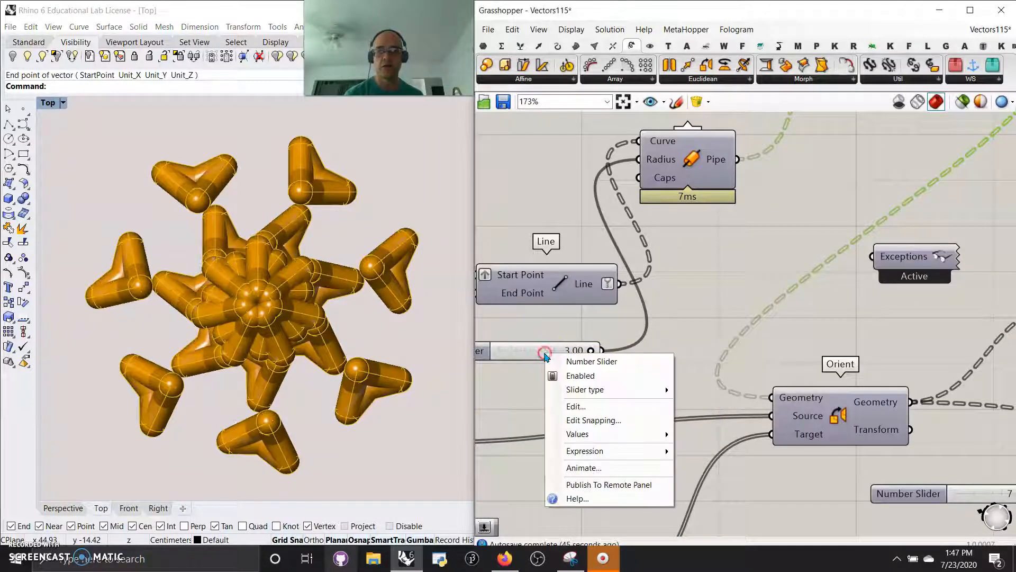
{"action": "left_click", "coordinate": [569, 418]}
{"action": "left_click_drag", "start_coordinate": [645, 437], "coordinate": [640, 430]}
{"action": "left_click", "coordinate": [580, 529]}
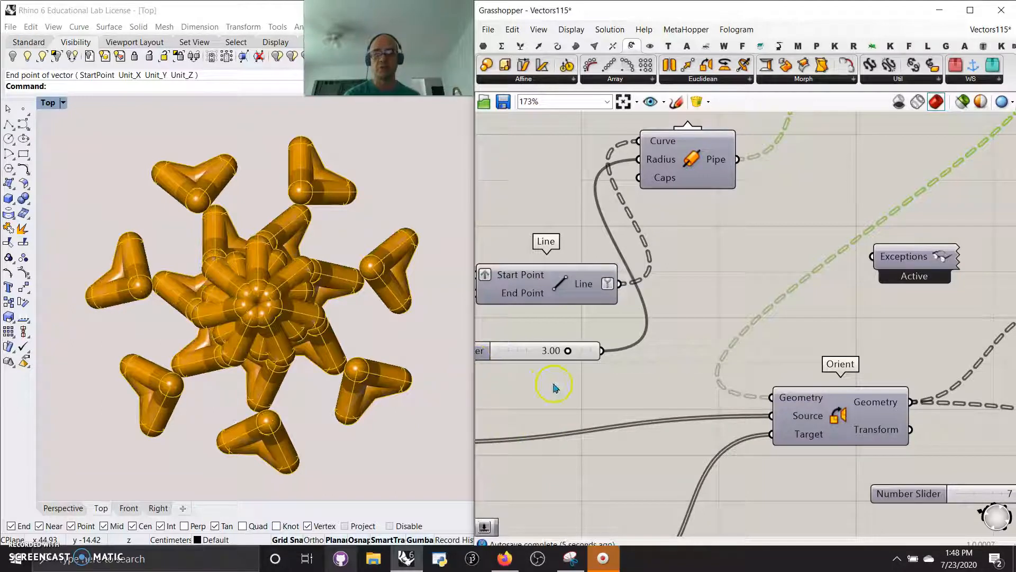
- Review the start of the definition from the Range and Mask components through Numbers to Points, Merge and the mask panels
{"action": "scroll", "coordinate": [543, 402], "scroll_direction": "down", "scroll_amount": 8}
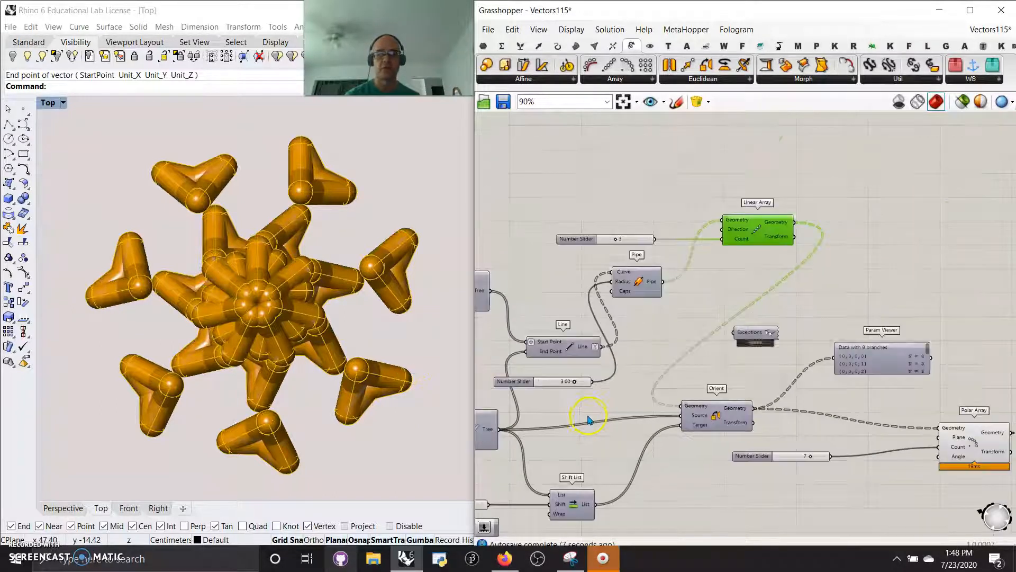
{"action": "right_click_drag", "start_coordinate": [555, 397], "coordinate": [767, 422]}
{"action": "scroll", "coordinate": [721, 452], "scroll_direction": "up", "scroll_amount": 3}
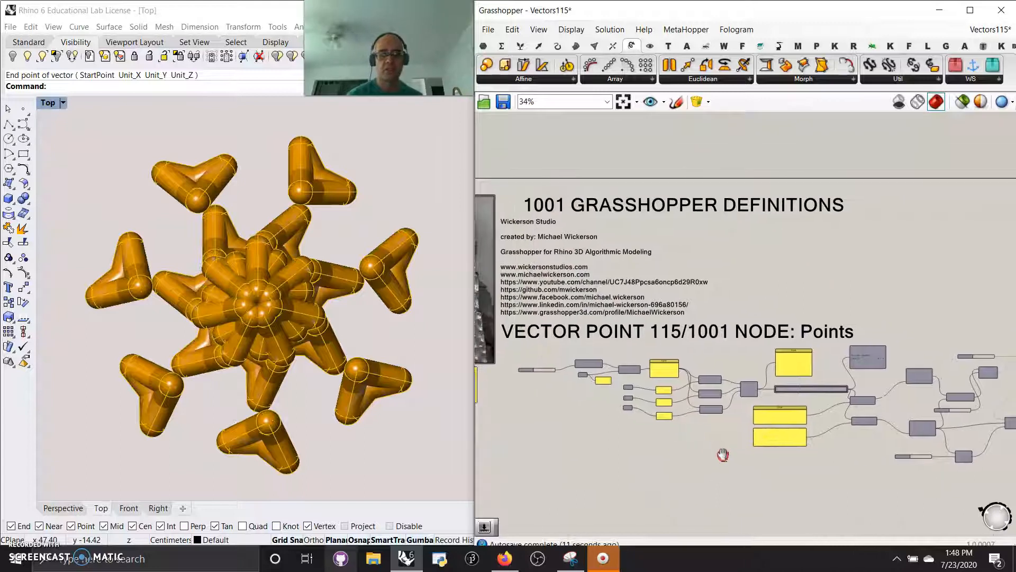
{"action": "scroll", "coordinate": [666, 434], "scroll_direction": "up", "scroll_amount": 2}
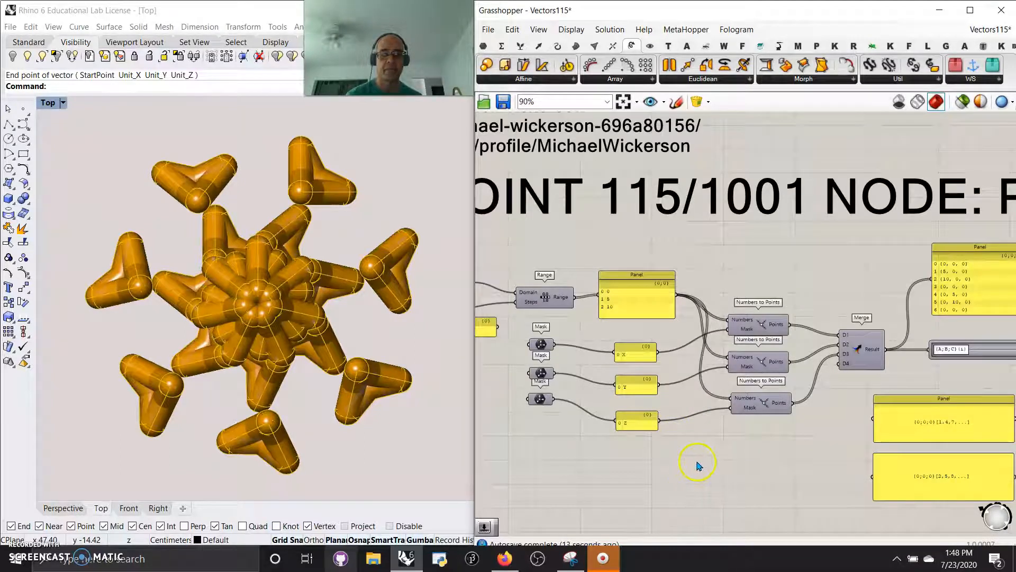
{"action": "right_click_drag", "start_coordinate": [759, 469], "coordinate": [656, 416]}
{"action": "scroll", "coordinate": [655, 414], "scroll_direction": "down", "scroll_amount": 2}
{"action": "mouse_move", "coordinate": [645, 459]}
{"action": "right_mouse_down"}
{"action": "mouse_move", "coordinate": [637, 436]}
{"action": "mouse_move", "coordinate": [640, 452]}
{"action": "right_mouse_up"}
{"action": "scroll", "coordinate": [719, 346], "scroll_direction": "up", "scroll_amount": 4}
{"action": "right_click_drag", "start_coordinate": [723, 429], "coordinate": [639, 352]}
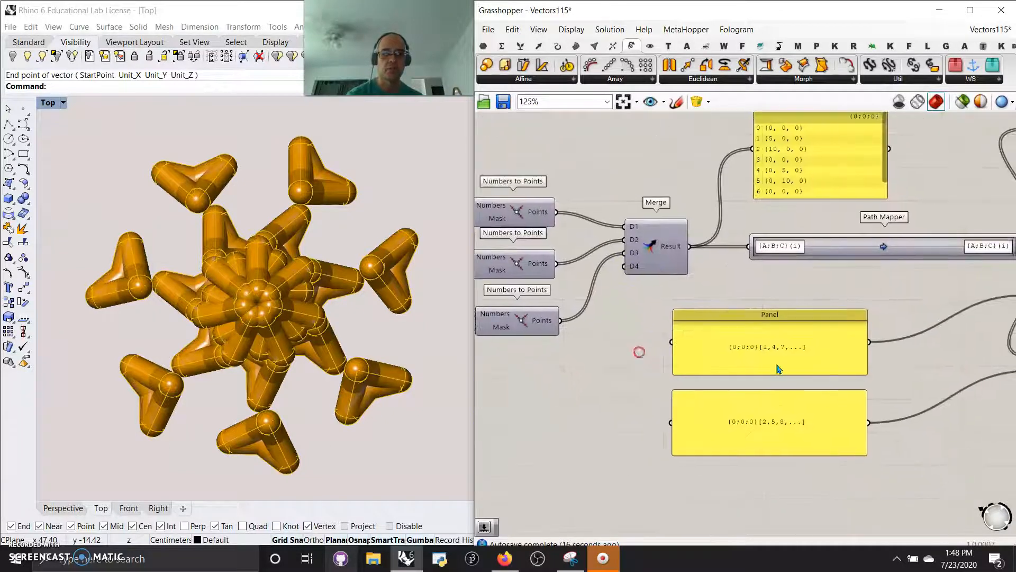
{"action": "right_click_drag", "start_coordinate": [919, 385], "coordinate": [796, 388]}
{"action": "right_click_drag", "start_coordinate": [867, 383], "coordinate": [703, 421]}
- Examine how the Path Mapper output and the two mask panels feed the Split Tree components
{"action": "scroll", "coordinate": [921, 459], "scroll_direction": "down", "scroll_amount": 4}
{"action": "right_click_drag", "start_coordinate": [931, 463], "coordinate": [669, 381]}
{"action": "right_click_drag", "start_coordinate": [873, 411], "coordinate": [740, 417]}
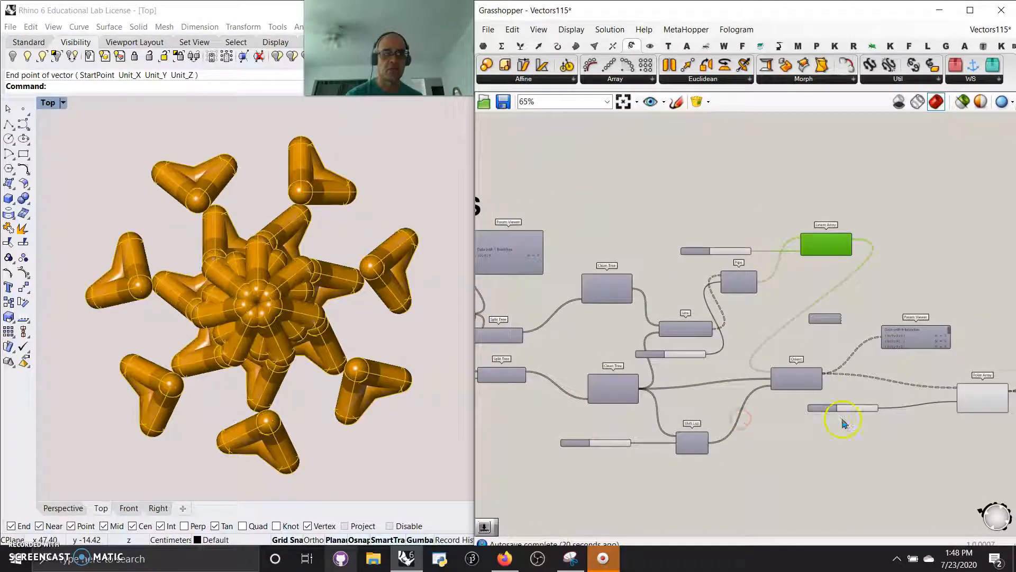
{"action": "right_click_drag", "start_coordinate": [929, 432], "coordinate": [812, 443]}
{"action": "scroll", "coordinate": [701, 431], "scroll_direction": "up", "scroll_amount": 5}
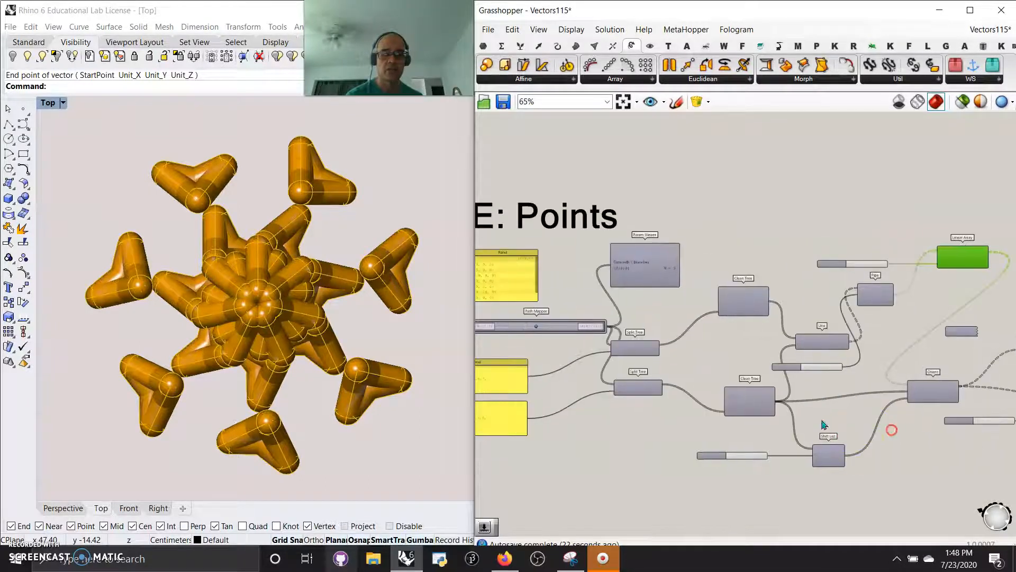
{"action": "right_click_drag", "start_coordinate": [678, 435], "coordinate": [814, 420]}
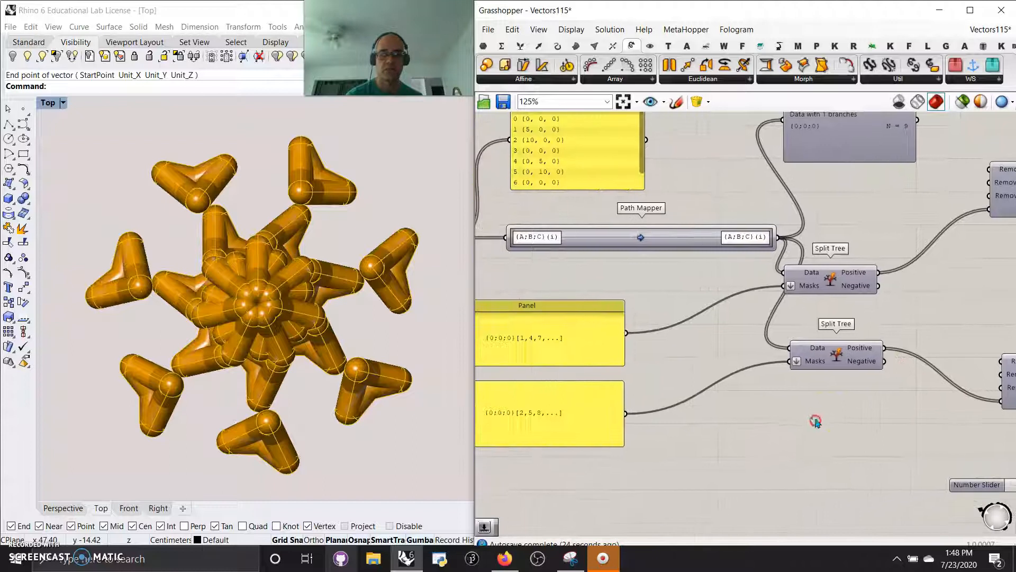
{"action": "left_click", "coordinate": [832, 357]}
{"action": "left_click", "coordinate": [822, 288]}
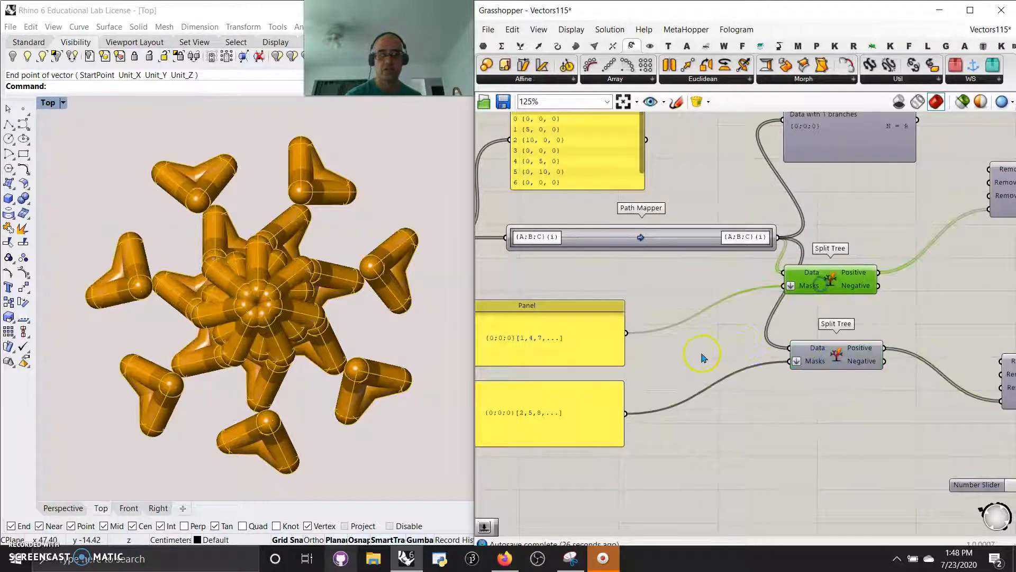
{"action": "right_click_drag", "start_coordinate": [704, 356], "coordinate": [749, 390]}
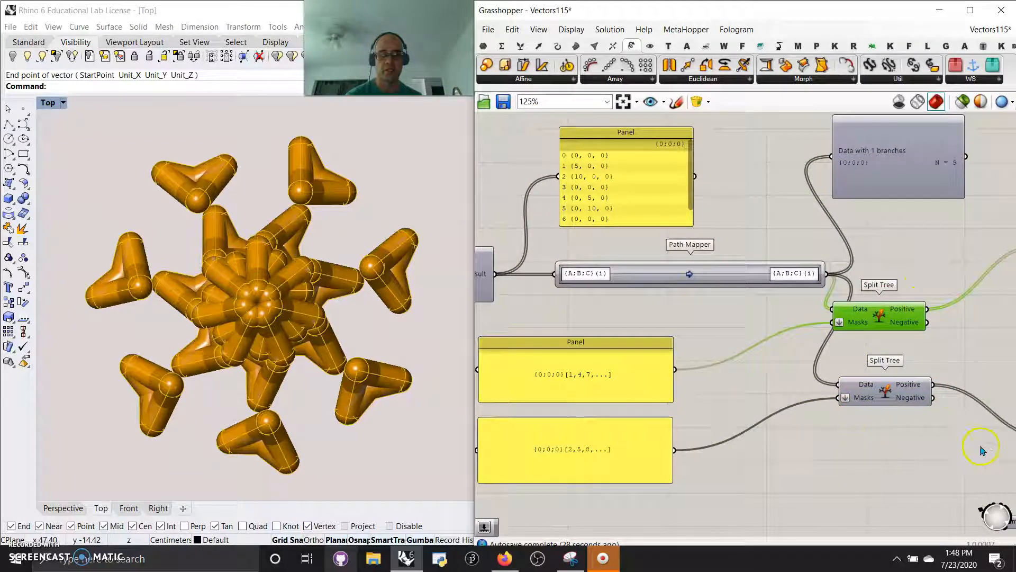
{"action": "right_click_drag", "start_coordinate": [959, 344], "coordinate": [847, 371]}
{"action": "right_click_drag", "start_coordinate": [664, 402], "coordinate": [899, 421]}
{"action": "left_click", "coordinate": [770, 328]}
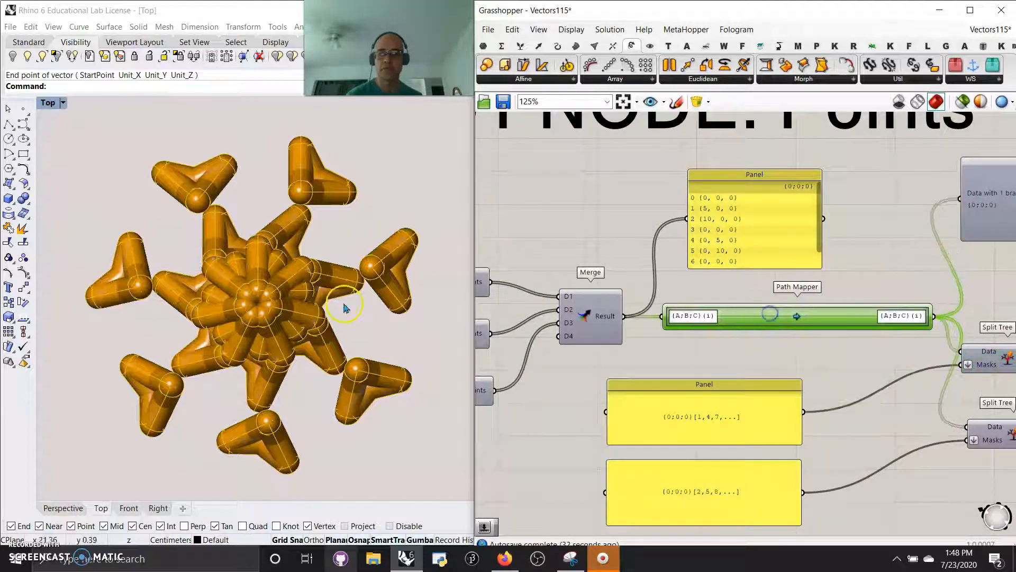
{"action": "left_click_drag", "start_coordinate": [771, 328], "coordinate": [748, 328]}
{"action": "right_click_drag", "start_coordinate": [899, 289], "coordinate": [674, 222]}
- Set the pipe radius to 4.00 and inspect the thicker pipes in Rhino's Top view and four-viewport layout
{"action": "scroll", "coordinate": [789, 330], "scroll_direction": "down", "scroll_amount": 3}
{"action": "right_click_drag", "start_coordinate": [910, 344], "coordinate": [728, 334]}
{"action": "scroll", "coordinate": [794, 333], "scroll_direction": "up", "scroll_amount": 5}
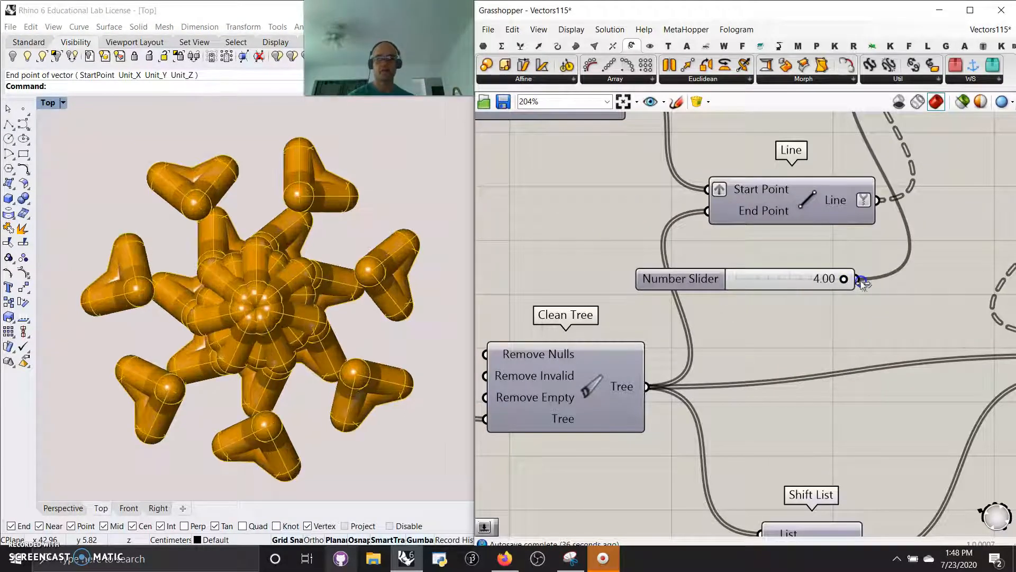
{"action": "left_click", "coordinate": [75, 139]}
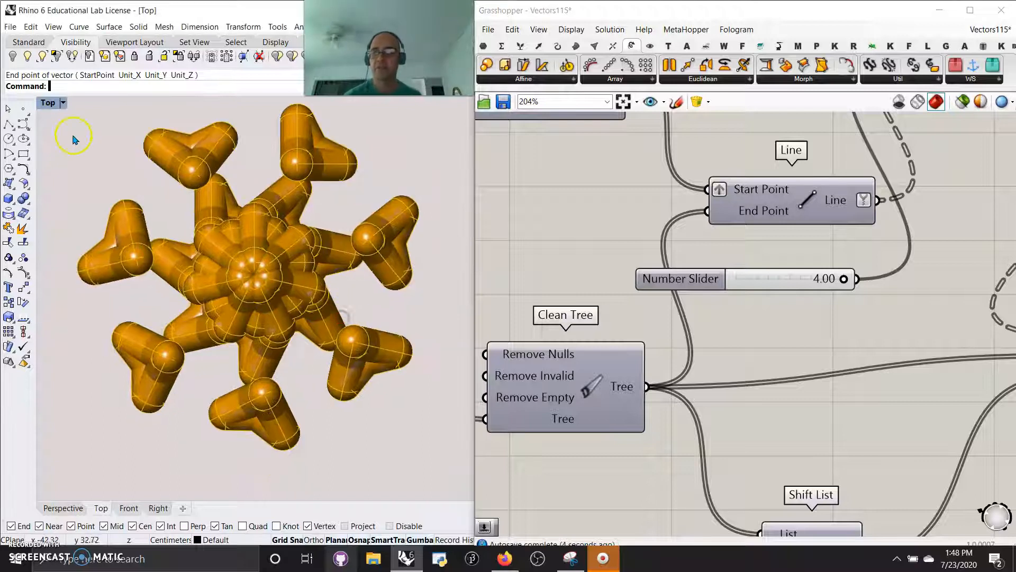
{"action": "double_click", "coordinate": [51, 103]}
{"action": "right_click_drag", "start_coordinate": [354, 256], "coordinate": [391, 251]}
- Add an Amplitude vector component to the canvas near the Linear Array
{"action": "right_click_drag", "start_coordinate": [900, 215], "coordinate": [770, 385]}
{"action": "right_click_drag", "start_coordinate": [756, 315], "coordinate": [698, 328]}
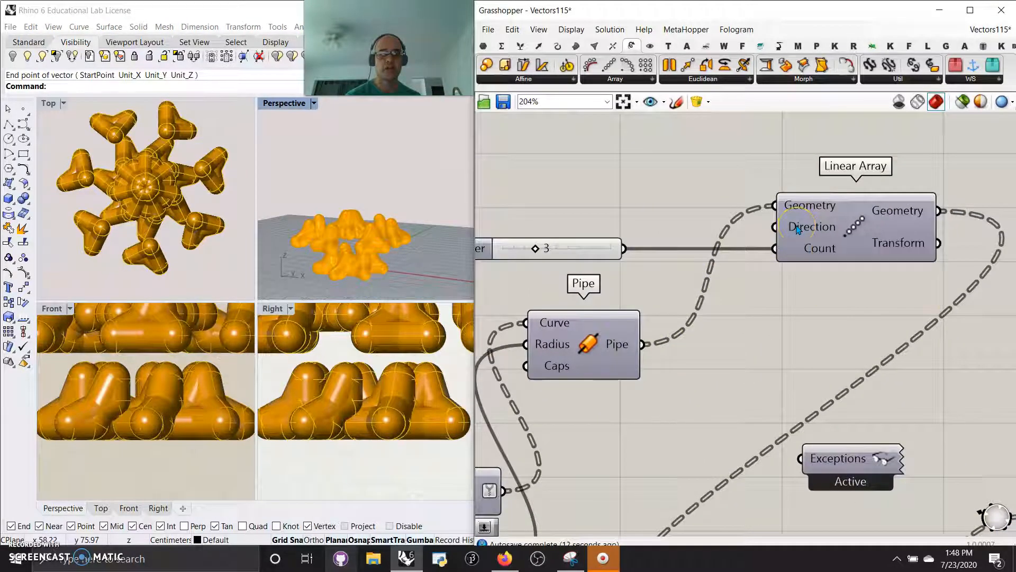
{"action": "right_click_drag", "start_coordinate": [556, 206], "coordinate": [756, 251]}
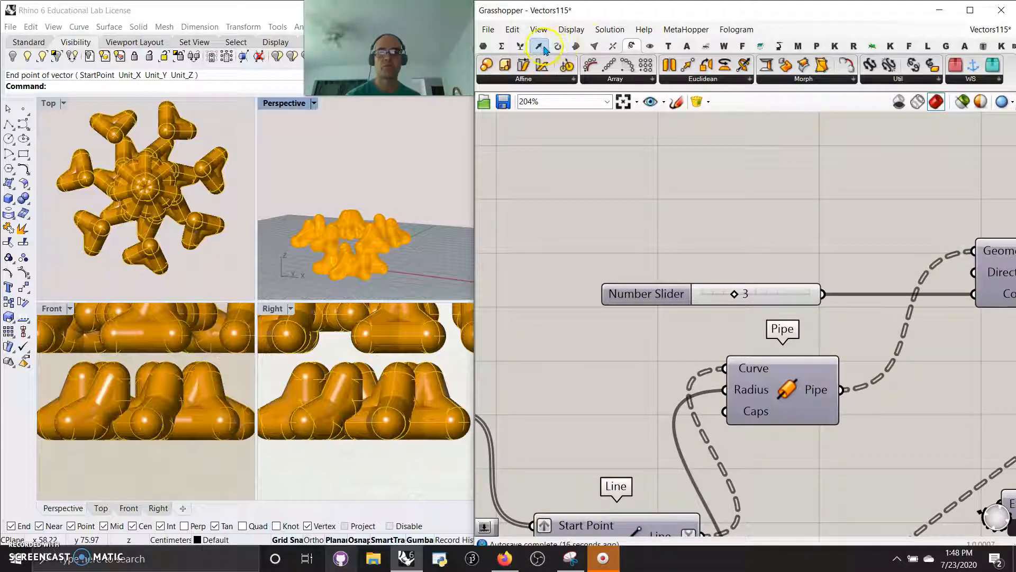
{"action": "left_click", "coordinate": [540, 46]}
{"action": "left_click", "coordinate": [949, 84]}
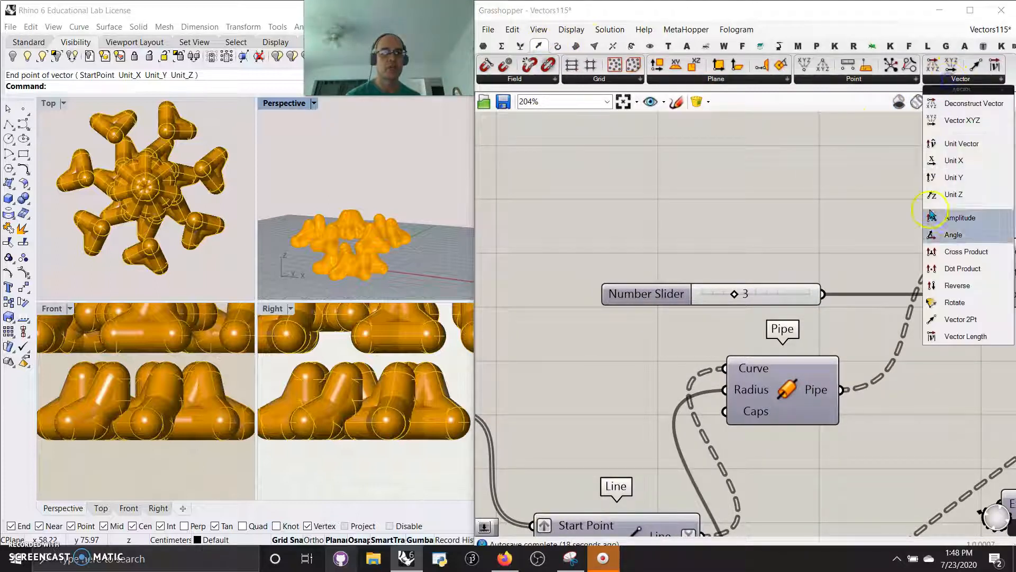
{"action": "left_click", "coordinate": [953, 218]}
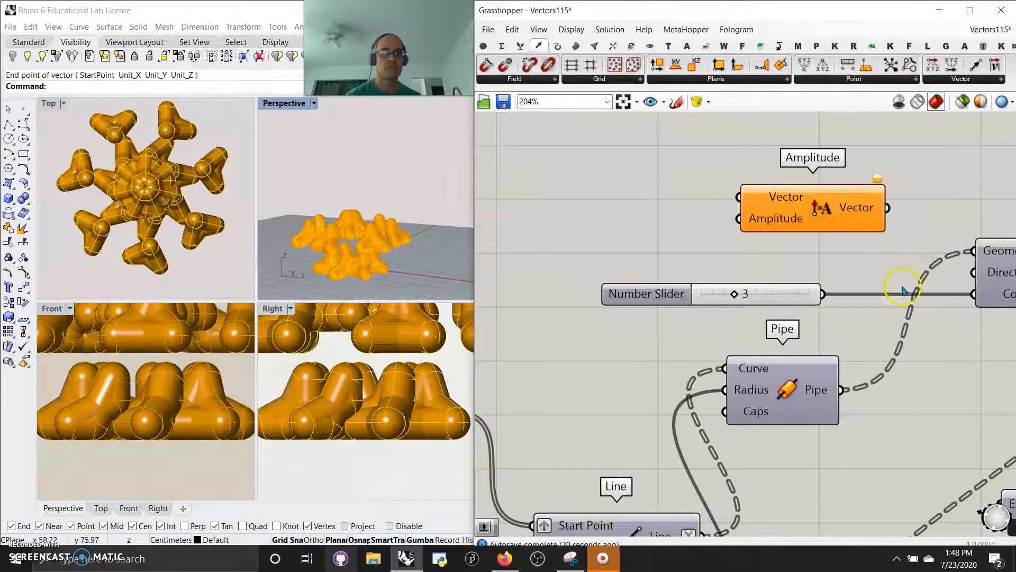
- Extract the Linear Array's Direction input as a separate parameter and connect it to the Amplitude's Vector input
{"action": "right_click_drag", "start_coordinate": [886, 327], "coordinate": [798, 327]}
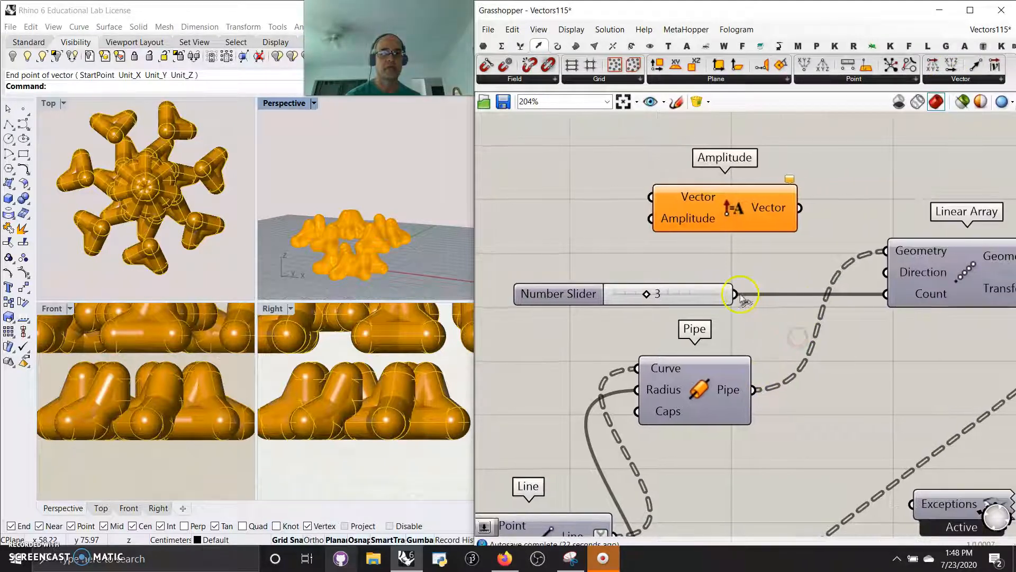
{"action": "left_click_drag", "start_coordinate": [699, 301], "coordinate": [594, 301]}
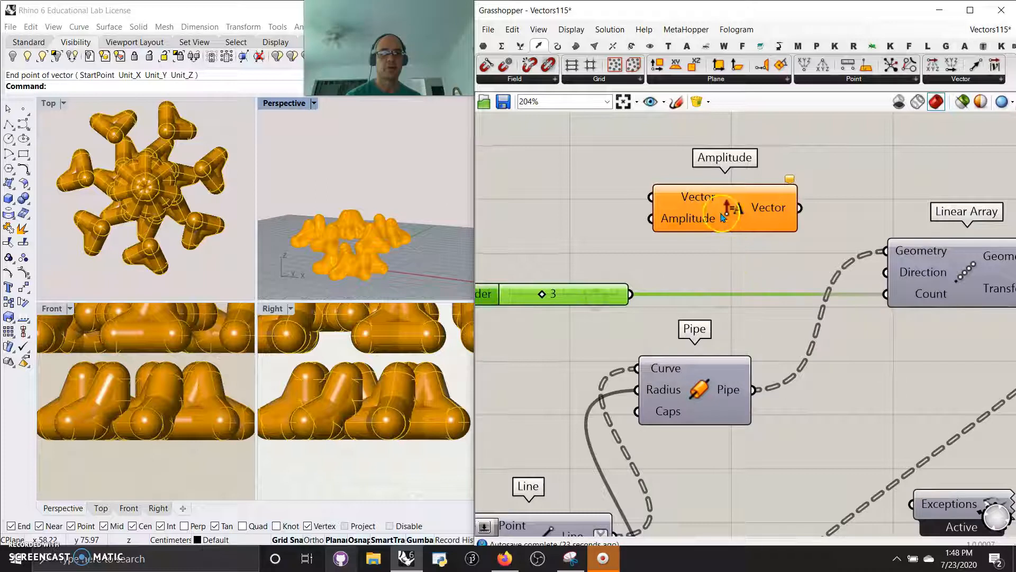
{"action": "right_click", "coordinate": [914, 277]}
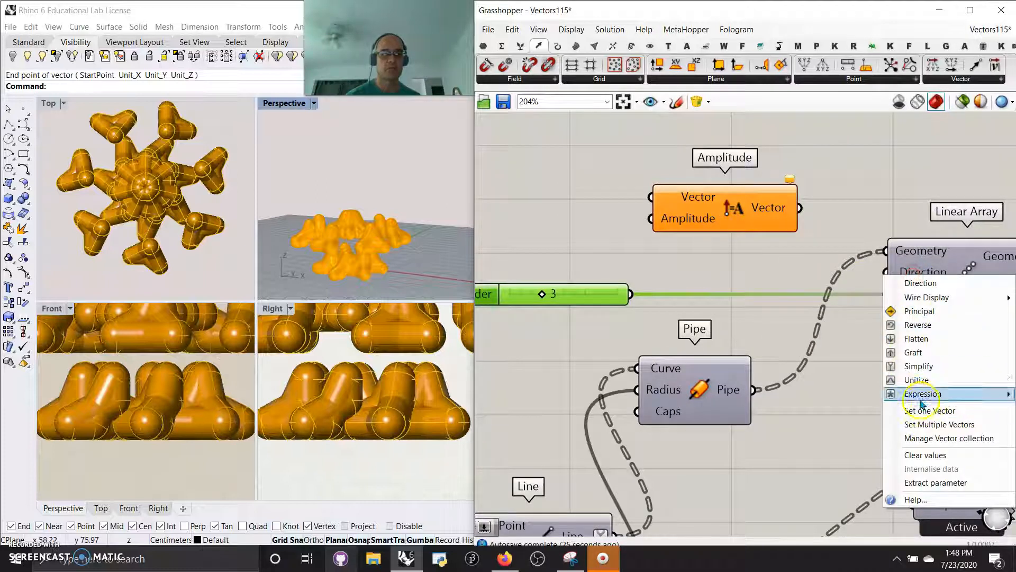
{"action": "left_click", "coordinate": [930, 482]}
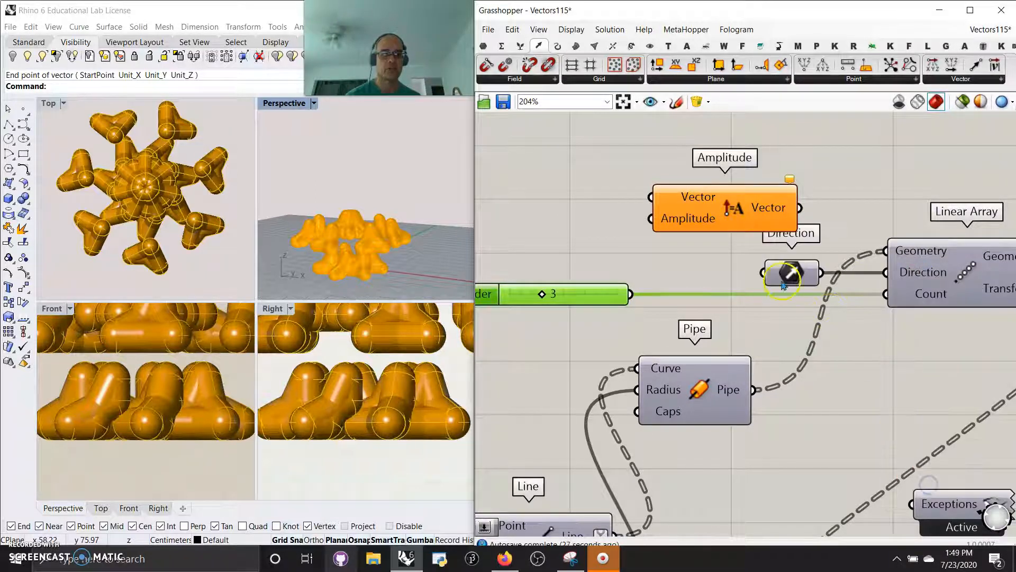
{"action": "left_click_drag", "start_coordinate": [789, 284], "coordinate": [762, 193]}
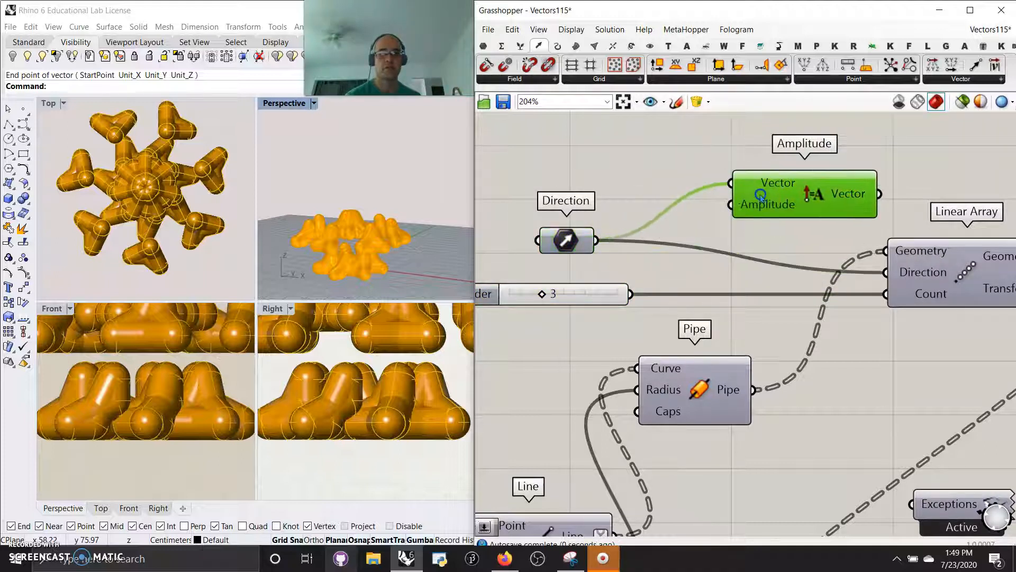
- Add a number slider beside the Amplitude component and configure it for decimals with three digits, ranging from -10 to 11
{"action": "double_click", "coordinate": [610, 160]}
{"action": "key", "text": "Return"}
{"action": "double_click", "coordinate": [647, 162]}
{"action": "left_click", "coordinate": [658, 186]}
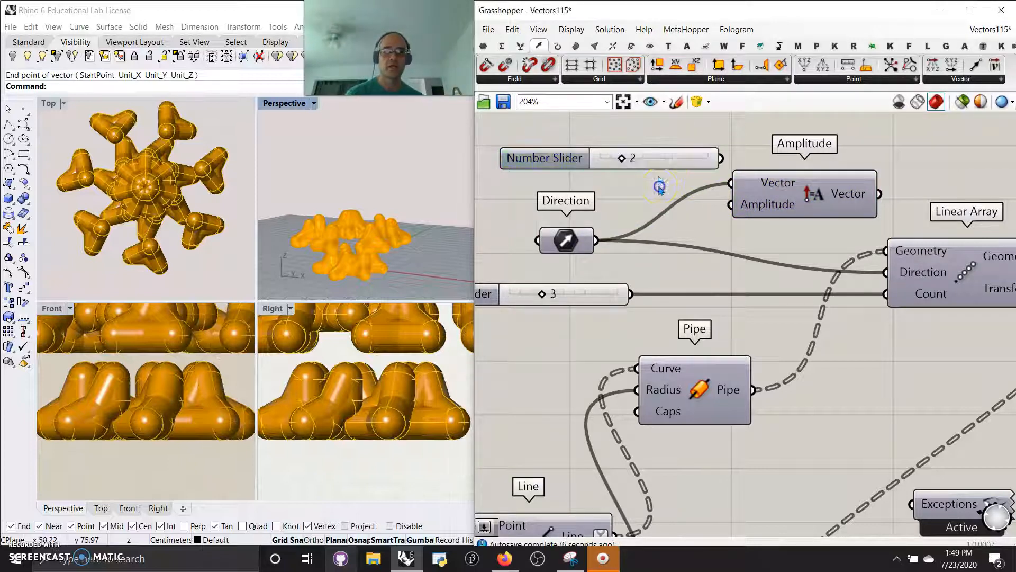
{"action": "right_click", "coordinate": [654, 162]}
{"action": "left_click", "coordinate": [682, 214]}
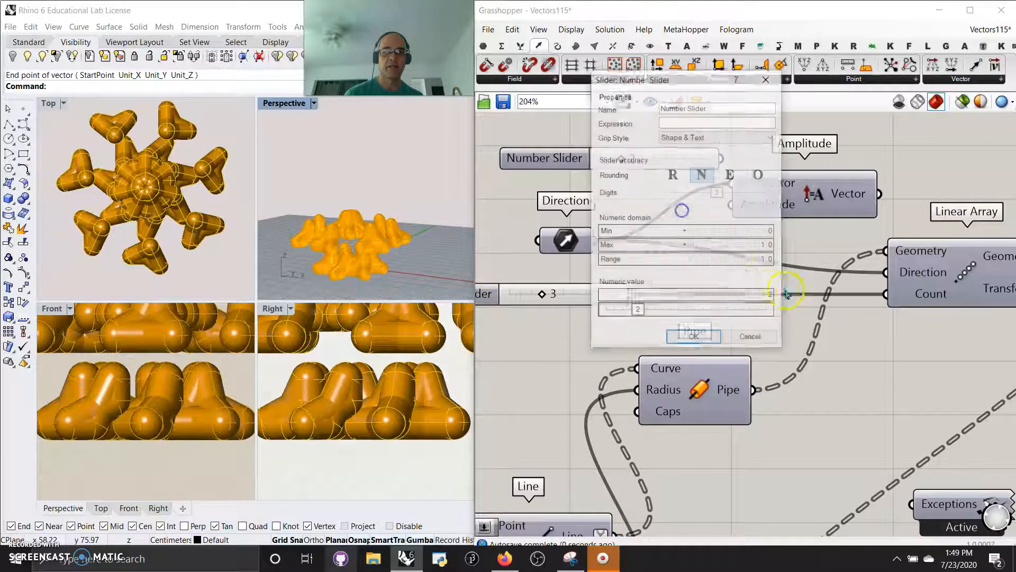
{"action": "left_click_drag", "start_coordinate": [766, 234], "coordinate": [764, 218]}
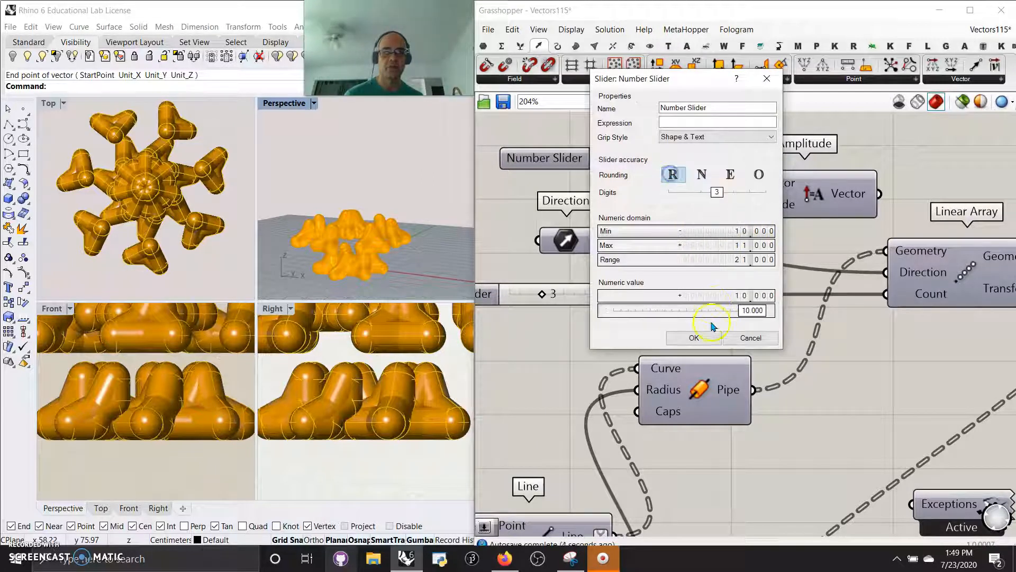
{"action": "left_click", "coordinate": [699, 337]}
- Set the slider to -6.198, connect it to the Amplitude input, and feed the resulting vector into the Linear Array's Direction
{"action": "left_click_drag", "start_coordinate": [703, 158], "coordinate": [619, 164]}
{"action": "left_click_drag", "start_coordinate": [715, 163], "coordinate": [730, 204]}
{"action": "left_click_drag", "start_coordinate": [879, 194], "coordinate": [890, 272]}
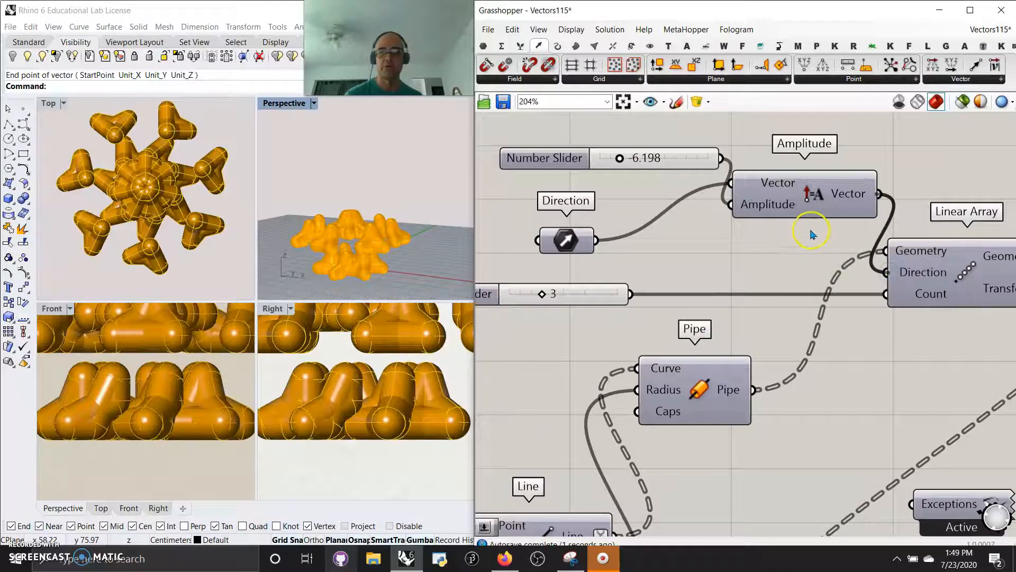
- Set the amplitude slider to -0.833 to bring the arrayed pipe layers closer together
{"action": "right_click_drag", "start_coordinate": [341, 225], "coordinate": [366, 193]}
{"action": "scroll", "coordinate": [385, 229], "scroll_direction": "down", "scroll_amount": 5}
{"action": "right_click_drag", "start_coordinate": [386, 231], "coordinate": [356, 239]}
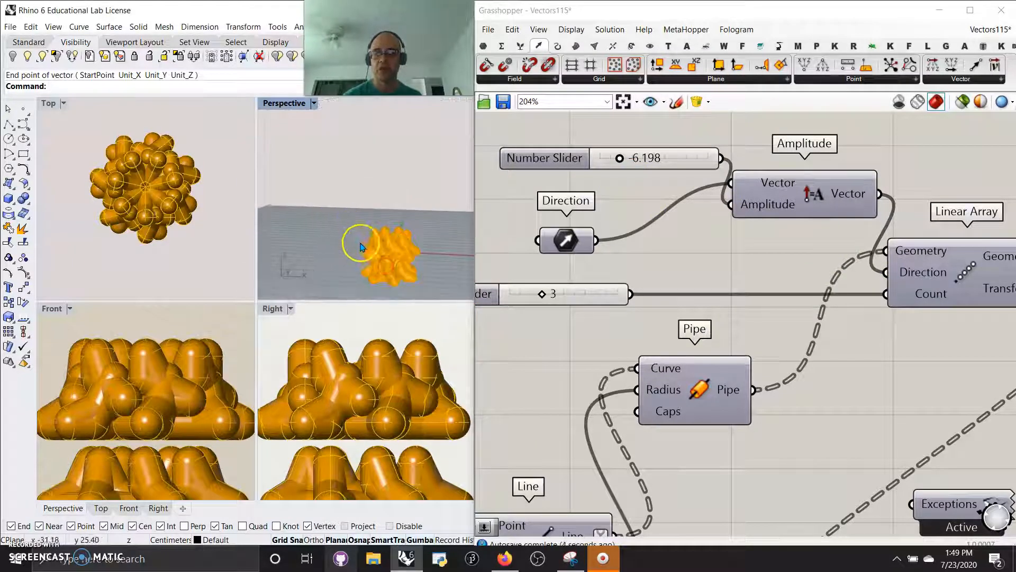
{"action": "left_click_drag", "start_coordinate": [619, 159], "coordinate": [649, 163]}
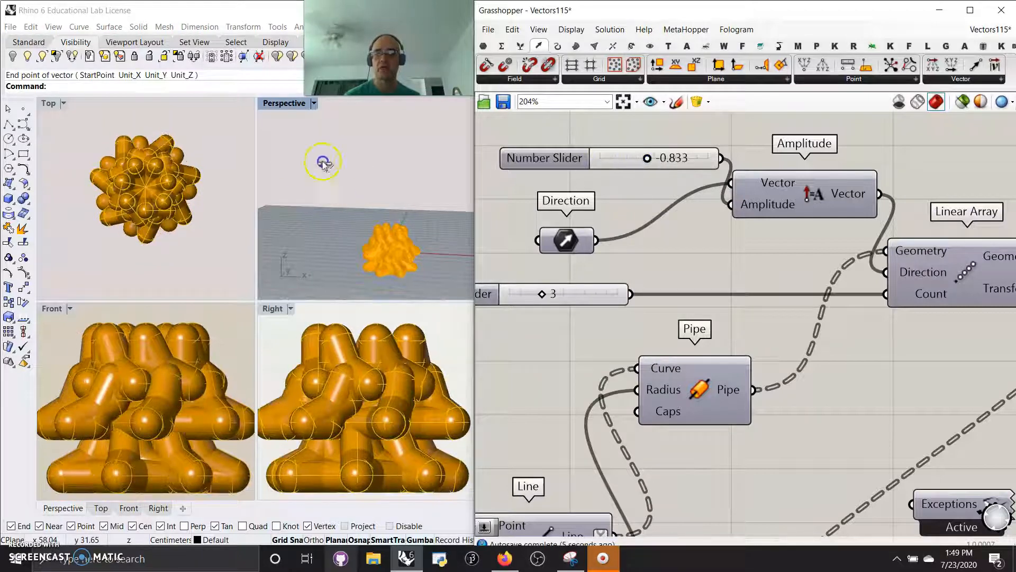
- Maximize Rhino's Perspective viewport and inspect the arrayed pipe model from several angles
{"action": "double_click", "coordinate": [279, 104]}
{"action": "scroll", "coordinate": [339, 442], "scroll_direction": "up", "scroll_amount": 5}
{"action": "right_click_drag", "start_coordinate": [372, 366], "coordinate": [288, 413]}
{"action": "scroll", "coordinate": [303, 374], "scroll_direction": "down", "scroll_amount": 5}
{"action": "right_click_drag", "start_coordinate": [307, 377], "coordinate": [345, 353]}
{"action": "right_click_drag", "start_coordinate": [190, 279], "coordinate": [340, 295]}
{"action": "scroll", "coordinate": [291, 326], "scroll_direction": "up", "scroll_amount": 3}
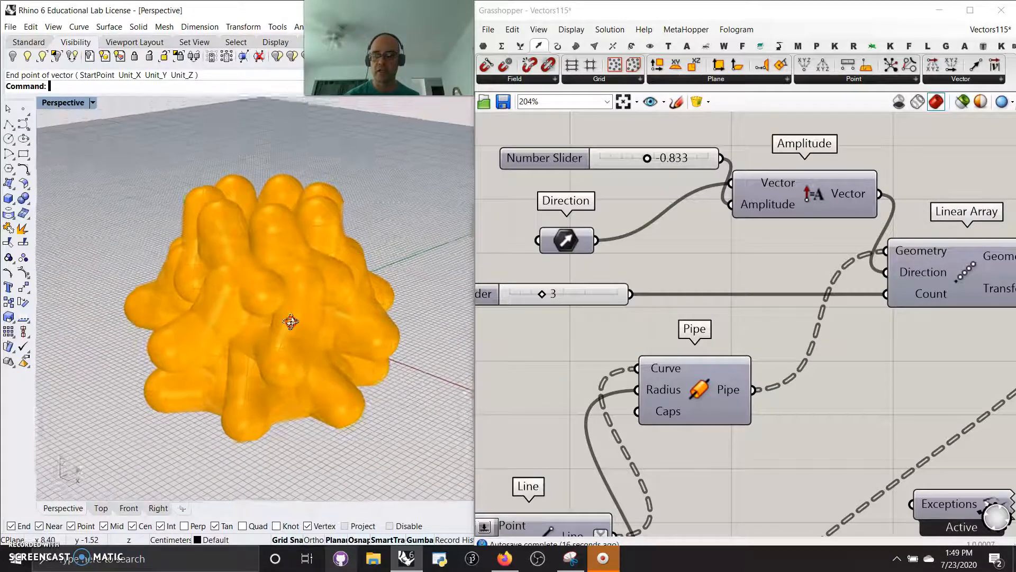
{"action": "right_click_drag", "start_coordinate": [310, 327], "coordinate": [286, 339]}
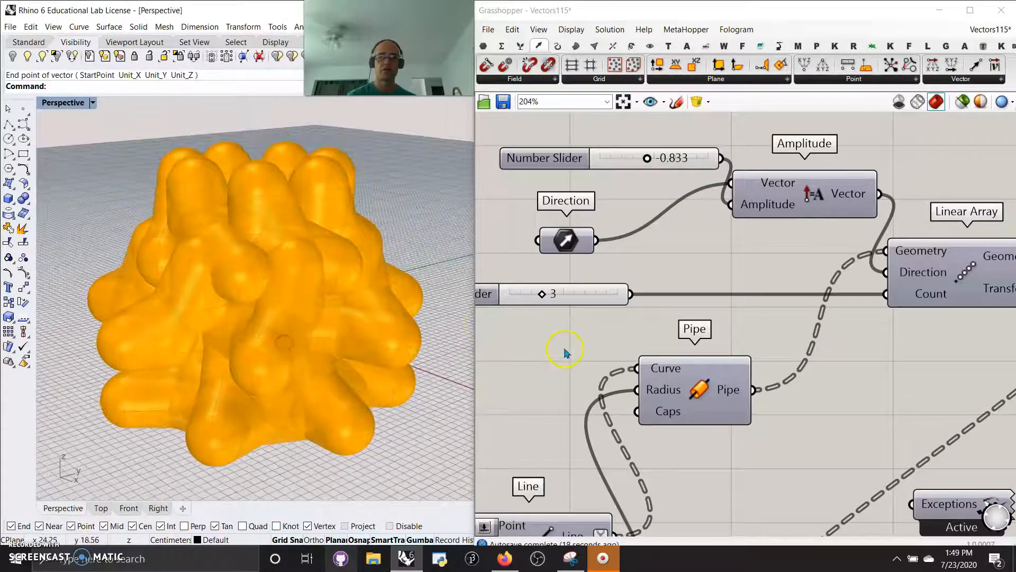
- Highlight the final component's geometry and review the whole definition, including the Range, Mask and Numbers to Points components
{"action": "scroll", "coordinate": [564, 350], "scroll_direction": "down", "scroll_amount": 4}
{"action": "scroll", "coordinate": [783, 339], "scroll_direction": "down", "scroll_amount": 5}
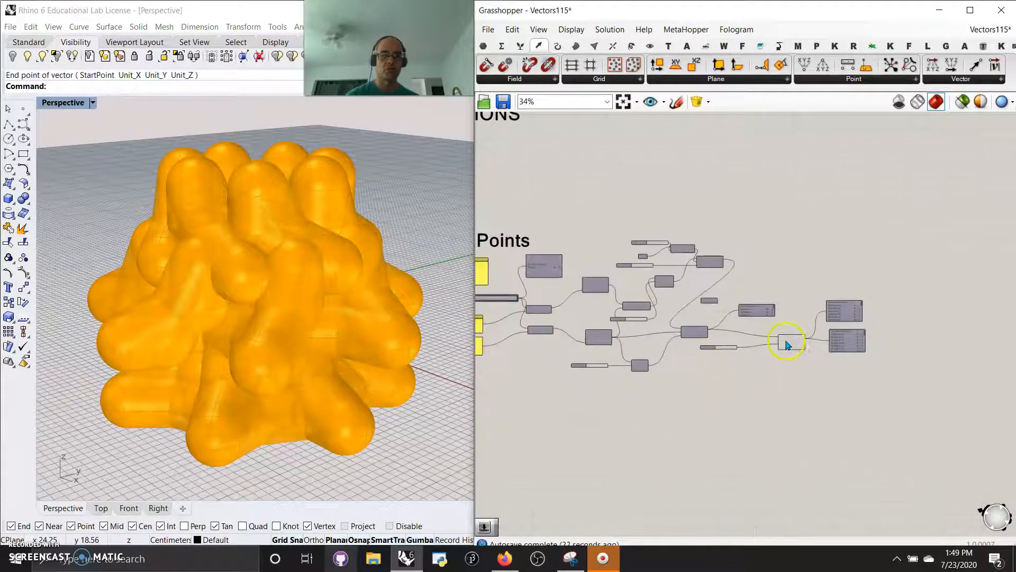
{"action": "left_click", "coordinate": [786, 343]}
{"action": "right_click_drag", "start_coordinate": [608, 383], "coordinate": [749, 396]}
{"action": "scroll", "coordinate": [671, 394], "scroll_direction": "down", "scroll_amount": 2}
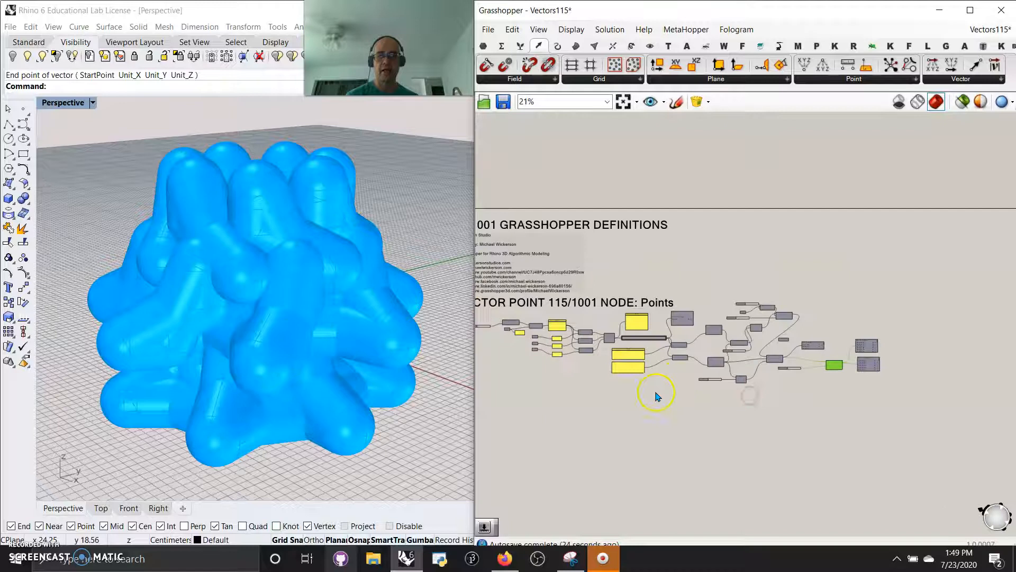
{"action": "right_click_drag", "start_coordinate": [604, 425], "coordinate": [729, 423]}
{"action": "scroll", "coordinate": [635, 371], "scroll_direction": "up", "scroll_amount": 5}
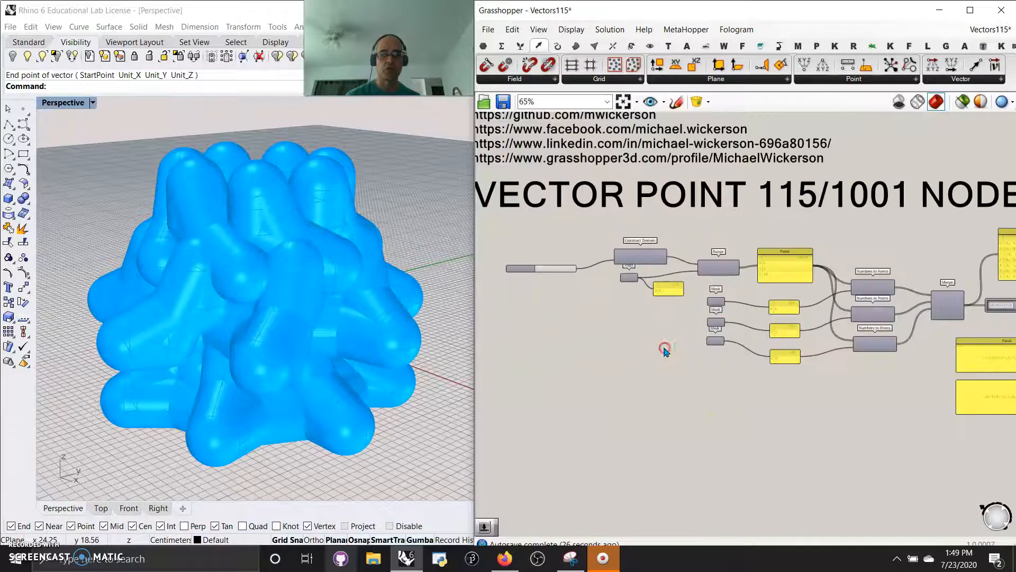
{"action": "scroll", "coordinate": [665, 351], "scroll_direction": "up", "scroll_amount": 4}
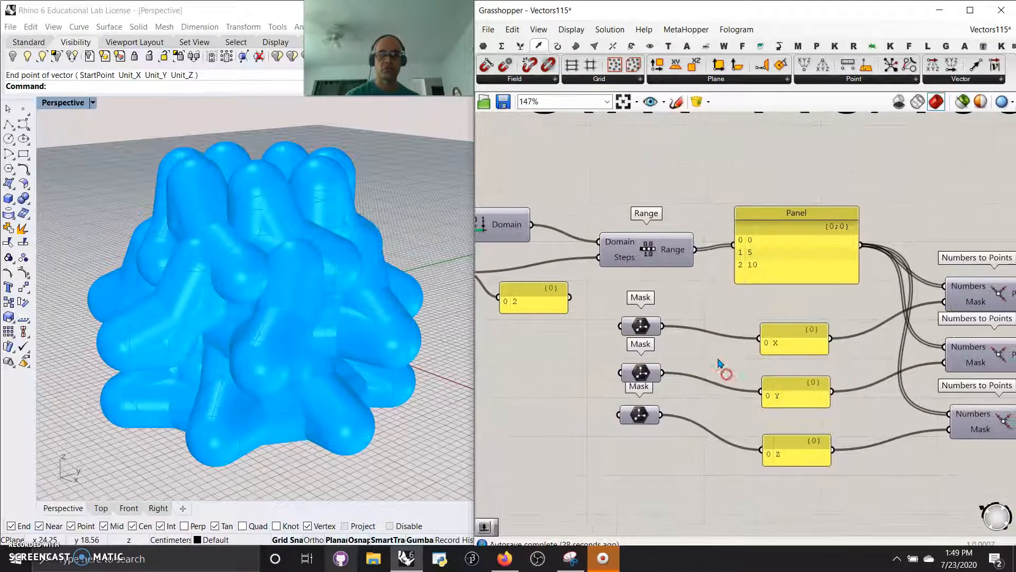
{"action": "scroll", "coordinate": [720, 362], "scroll_direction": "down", "scroll_amount": 3}
{"action": "right_click_drag", "start_coordinate": [720, 362], "coordinate": [669, 428]}
{"action": "scroll", "coordinate": [689, 408], "scroll_direction": "down", "scroll_amount": 5}
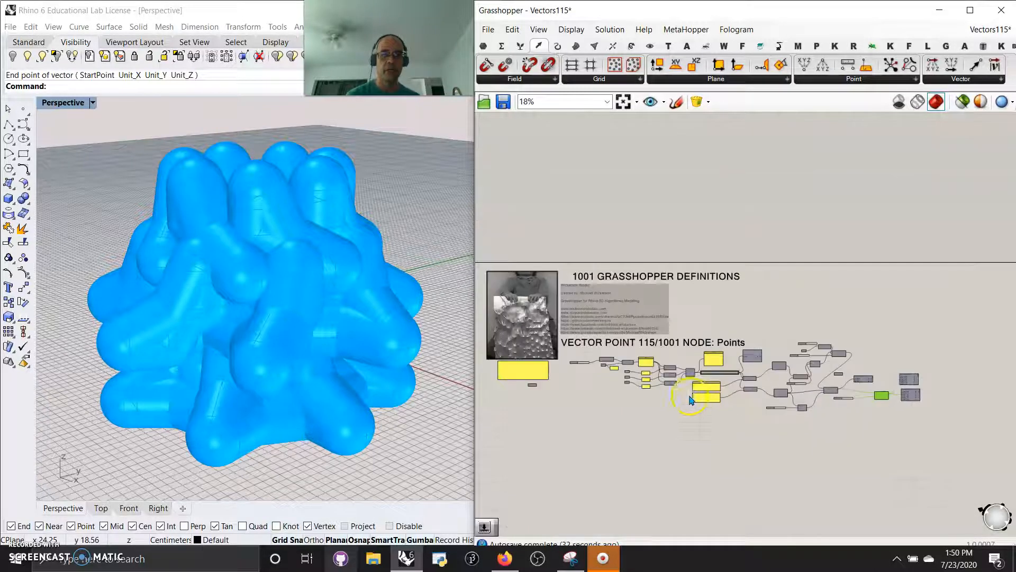
- Move the definition's components down below the Points title, adjust their layout, and put them all in one group
{"action": "left_click_drag", "start_coordinate": [948, 446], "coordinate": [573, 352]}
{"action": "left_click_drag", "start_coordinate": [705, 400], "coordinate": [707, 431]}
{"action": "left_click_drag", "start_coordinate": [845, 363], "coordinate": [819, 376]}
{"action": "left_click_drag", "start_coordinate": [958, 485], "coordinate": [560, 349]}
{"action": "right_click", "coordinate": [554, 461]}
{"action": "left_click", "coordinate": [577, 450]}
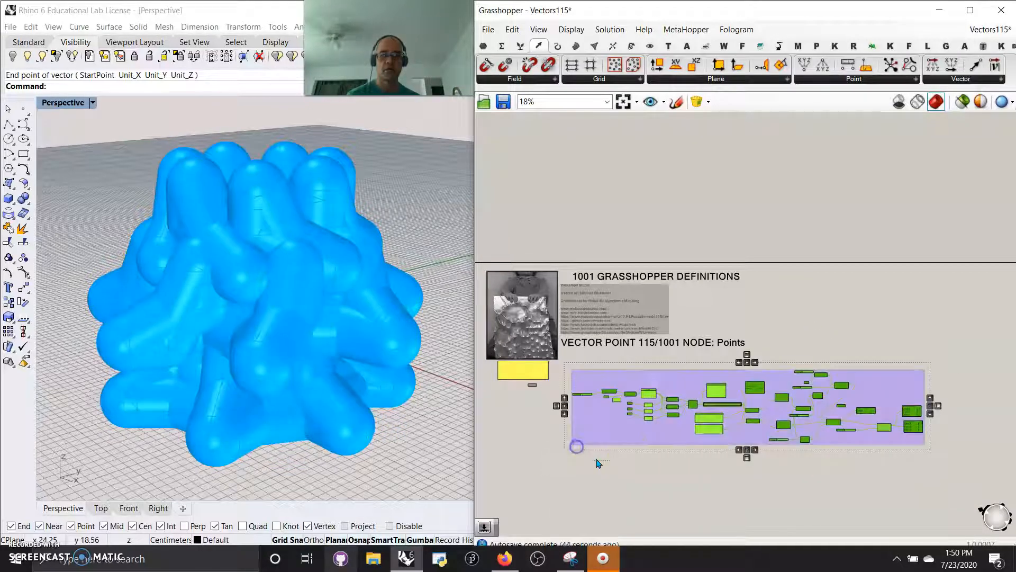
- Set the group's colour to cyan and move the group up directly beneath the Points title
{"action": "right_click", "coordinate": [622, 439]}
{"action": "mouse_move", "coordinate": [660, 524]}
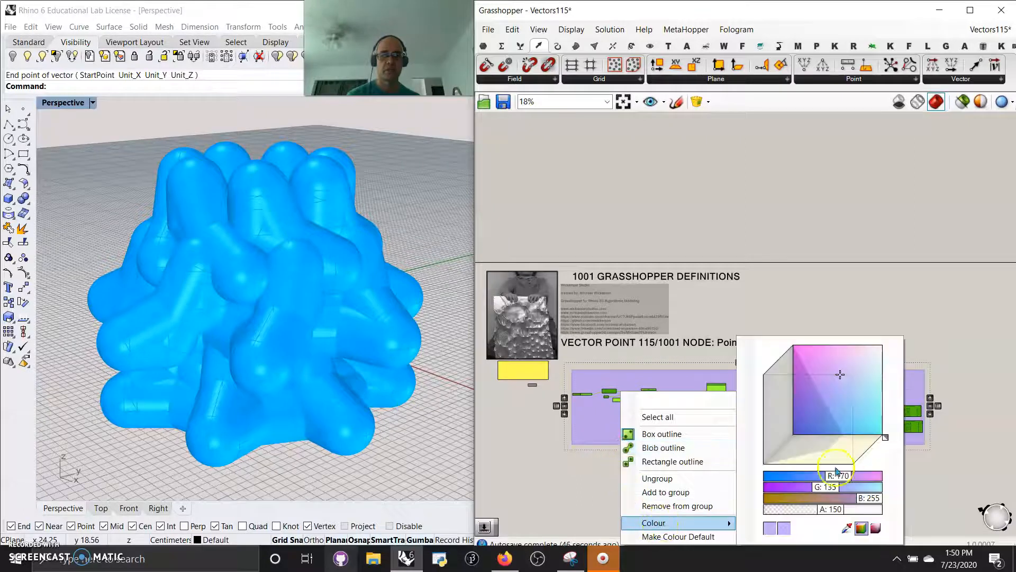
{"action": "left_click", "coordinate": [863, 435]}
{"action": "left_click", "coordinate": [973, 465]}
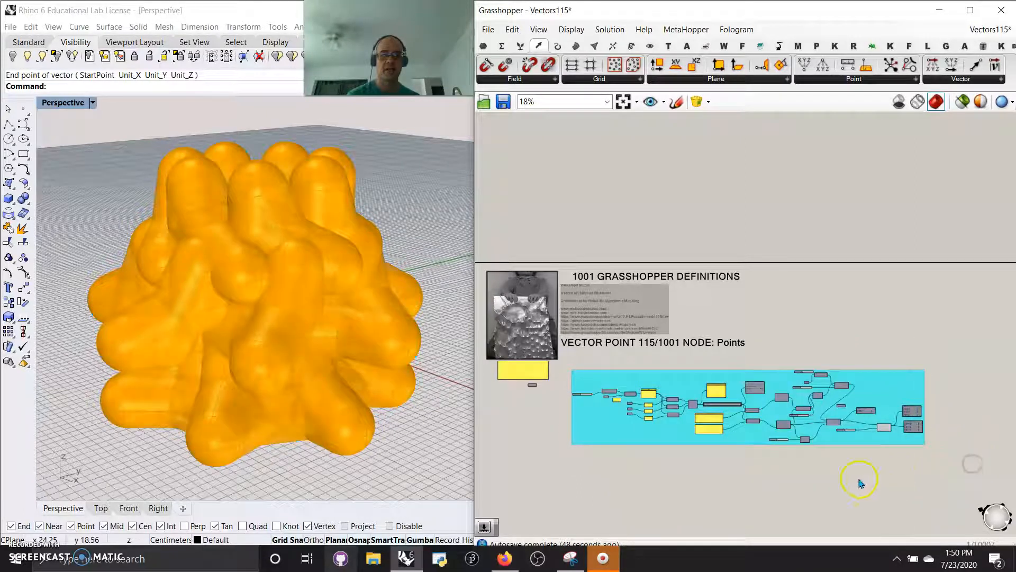
{"action": "left_click_drag", "start_coordinate": [683, 418], "coordinate": [673, 398]}
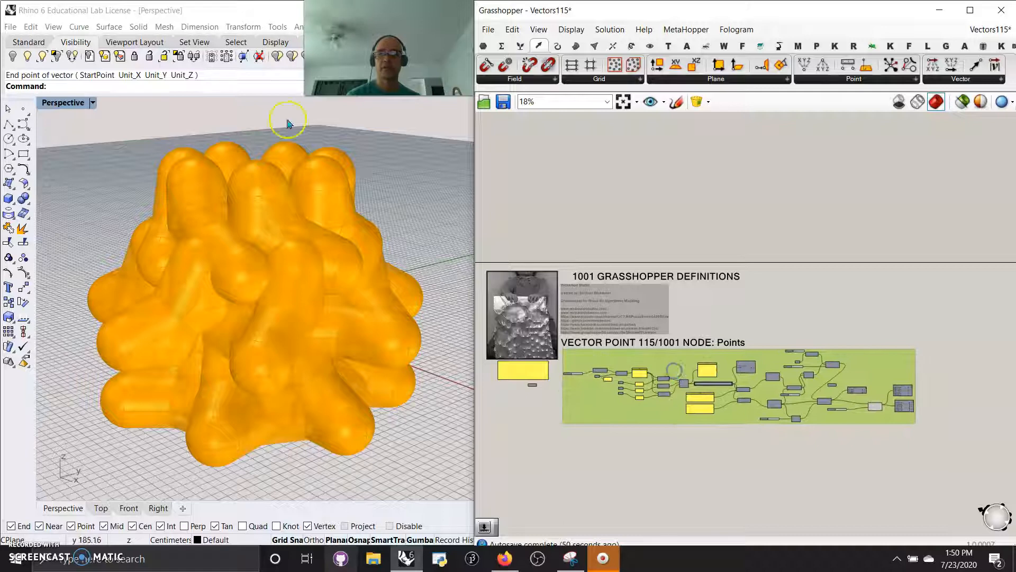
- Save the definition, save a copy as Vectors115b in the 1001GrasshopperDefinitions folder, and save that copy
{"action": "left_click", "coordinate": [488, 29]}
{"action": "left_click", "coordinate": [516, 98]}
{"action": "left_click", "coordinate": [488, 29]}
{"action": "left_click", "coordinate": [529, 115]}
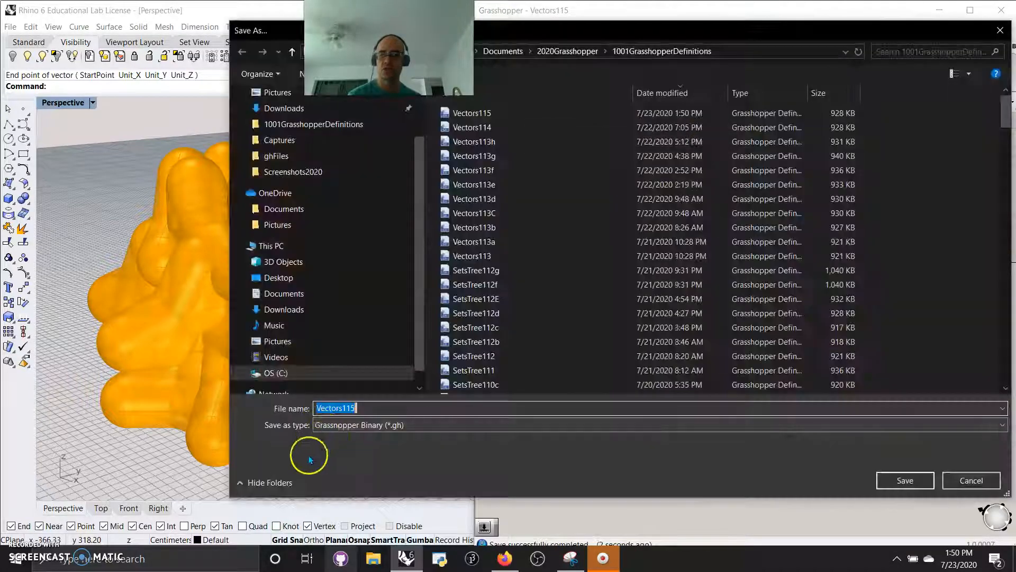
{"action": "left_click", "coordinate": [355, 407]}
{"action": "type", "text": "b"}
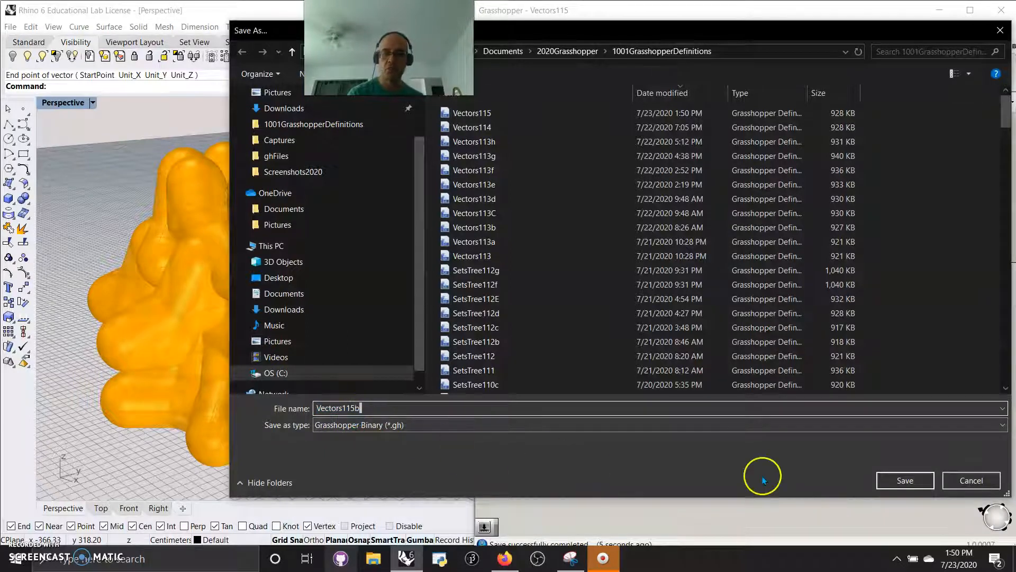
{"action": "left_click", "coordinate": [905, 480]}
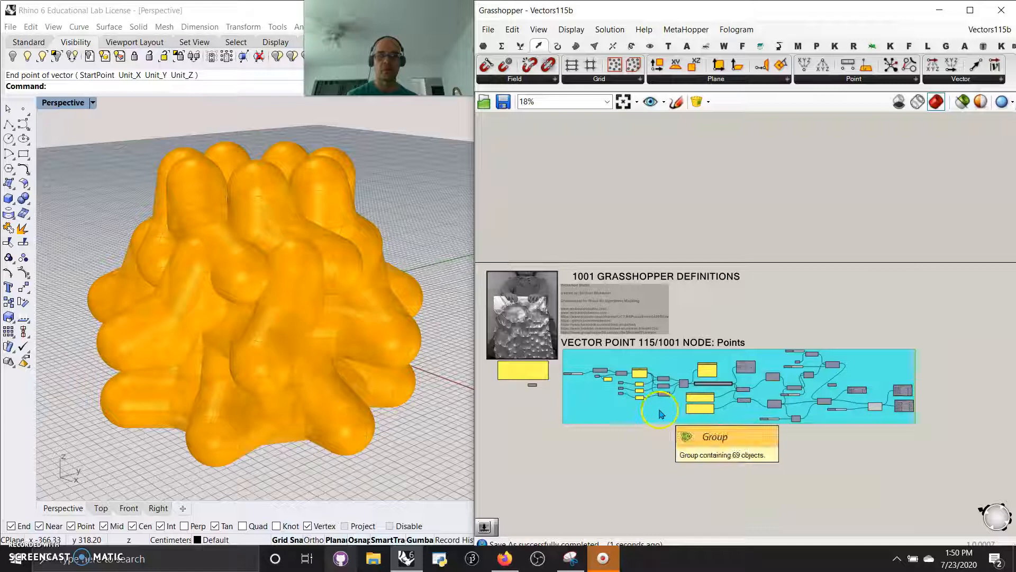
{"action": "left_click", "coordinate": [489, 31]}
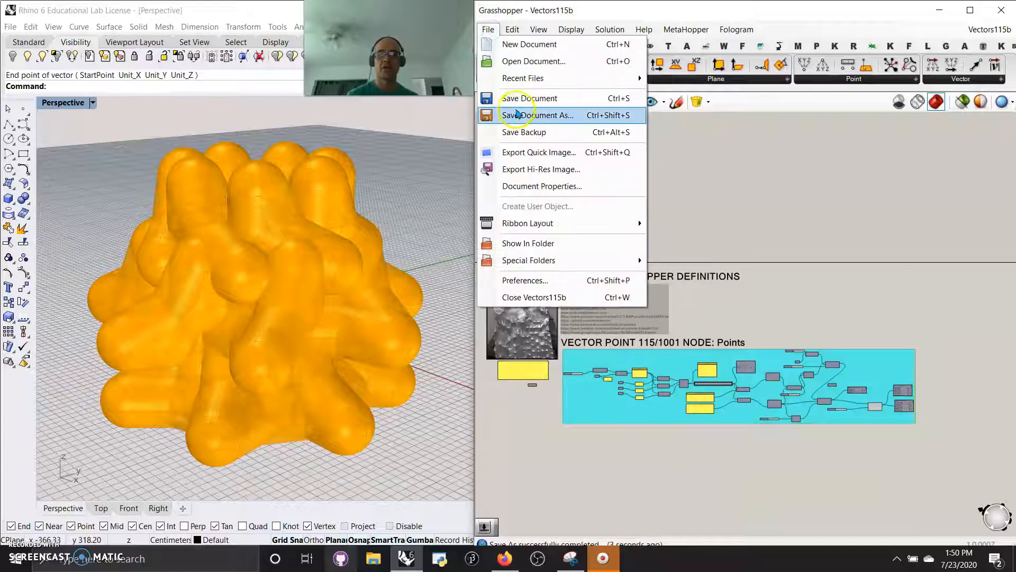
{"action": "left_click", "coordinate": [522, 99]}
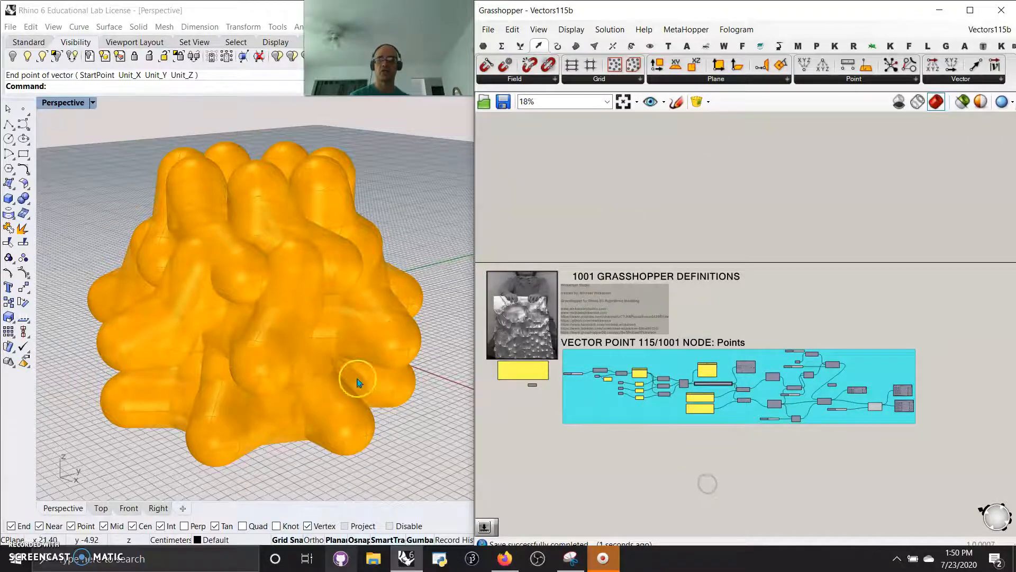
- Nudge the grouped definition into position just beneath the Points title
{"action": "right_click_drag", "start_coordinate": [356, 380], "coordinate": [302, 313]}
{"action": "scroll", "coordinate": [306, 305], "scroll_direction": "up", "scroll_amount": 6}
{"action": "scroll", "coordinate": [316, 307], "scroll_direction": "down", "scroll_amount": 8}
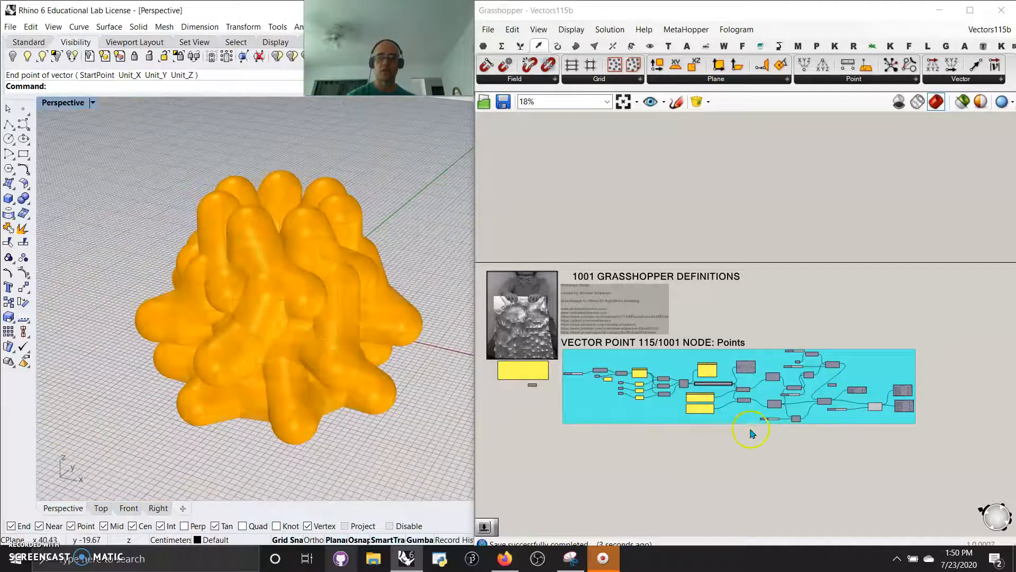
{"action": "left_click", "coordinate": [650, 421]}
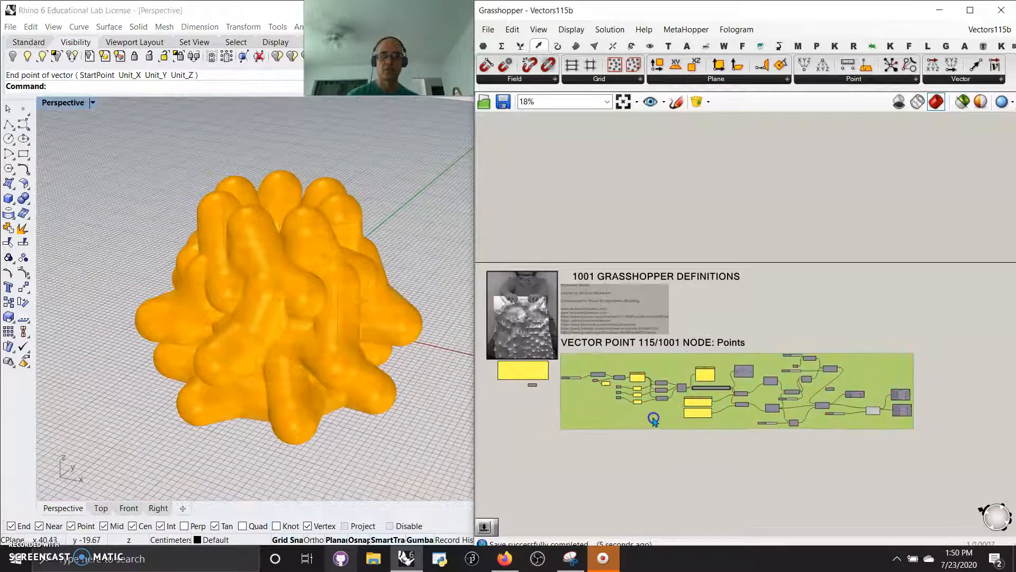
{"action": "left_click_drag", "start_coordinate": [655, 418], "coordinate": [652, 418]}
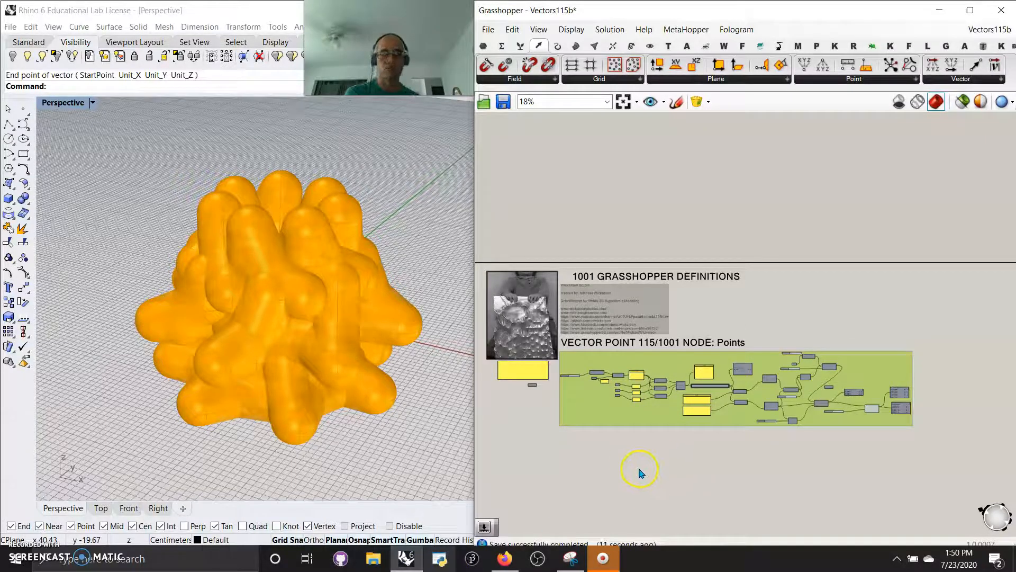
{"action": "left_click_drag", "start_coordinate": [634, 418], "coordinate": [638, 420]}
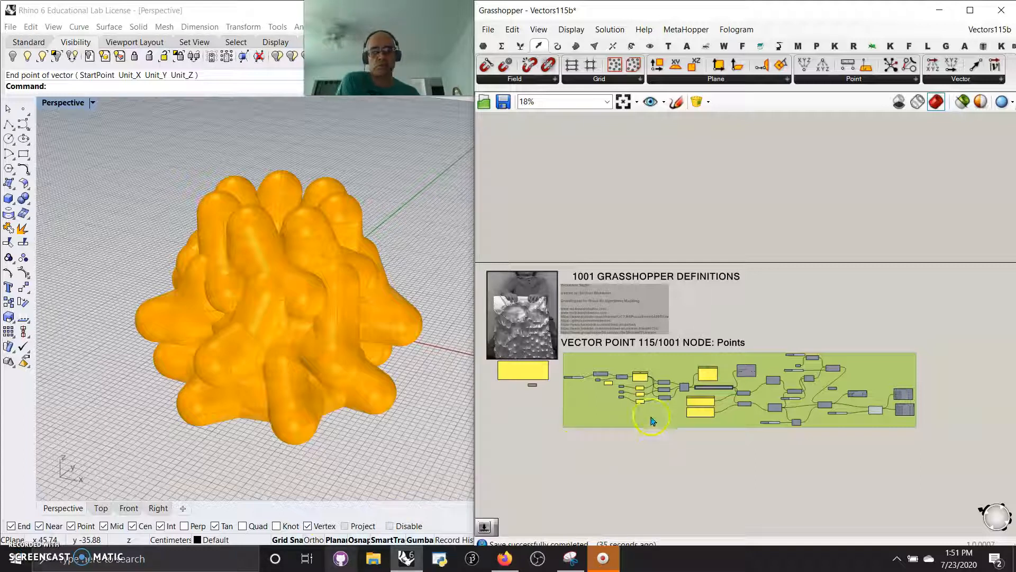
{"action": "left_click_drag", "start_coordinate": [652, 423], "coordinate": [651, 421]}
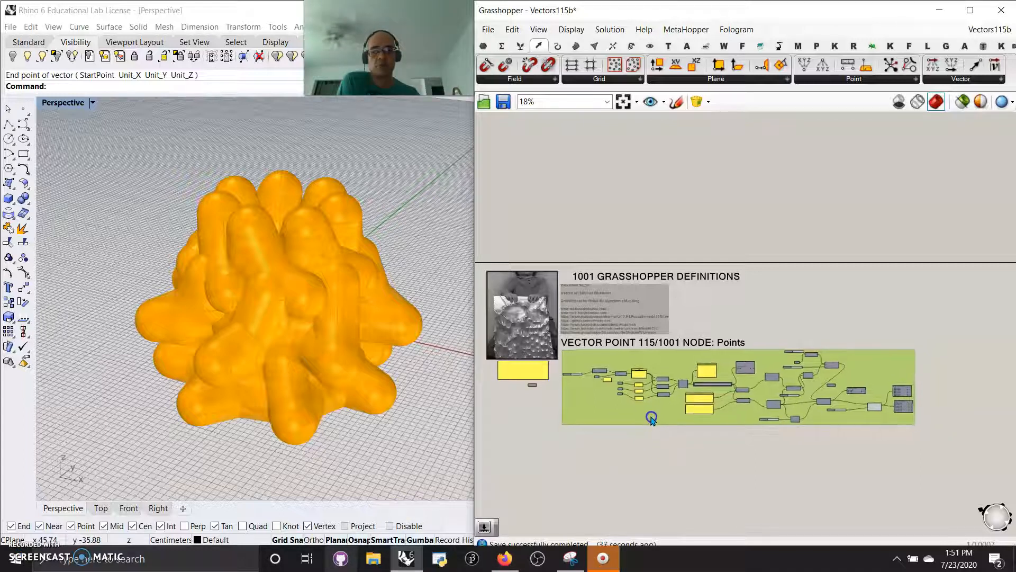
- Inspect the pipe model in Perspective and review the Merge, Path Mapper and Split Tree portion of the definition
{"action": "mouse_move", "coordinate": [388, 443]}
{"action": "right_mouse_down"}
{"action": "mouse_move", "coordinate": [334, 415]}
{"action": "mouse_move", "coordinate": [279, 302]}
{"action": "mouse_move", "coordinate": [360, 204]}
{"action": "mouse_move", "coordinate": [370, 426]}
{"action": "mouse_move", "coordinate": [382, 446]}
{"action": "right_mouse_up"}
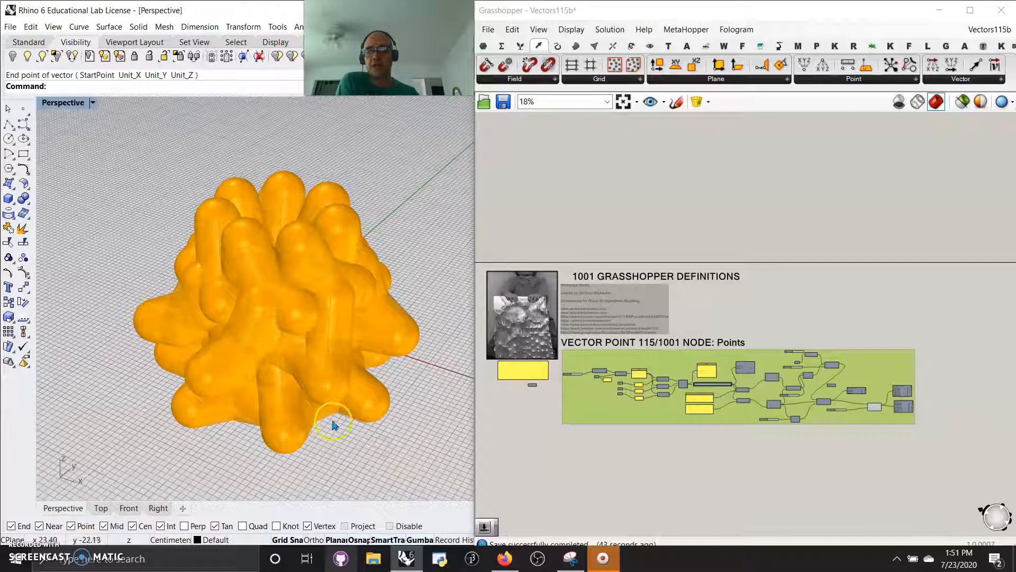
{"action": "scroll", "coordinate": [335, 422], "scroll_direction": "up", "scroll_amount": 2}
{"action": "right_click_drag", "start_coordinate": [775, 468], "coordinate": [732, 382]}
{"action": "scroll", "coordinate": [732, 383], "scroll_direction": "up", "scroll_amount": 6}
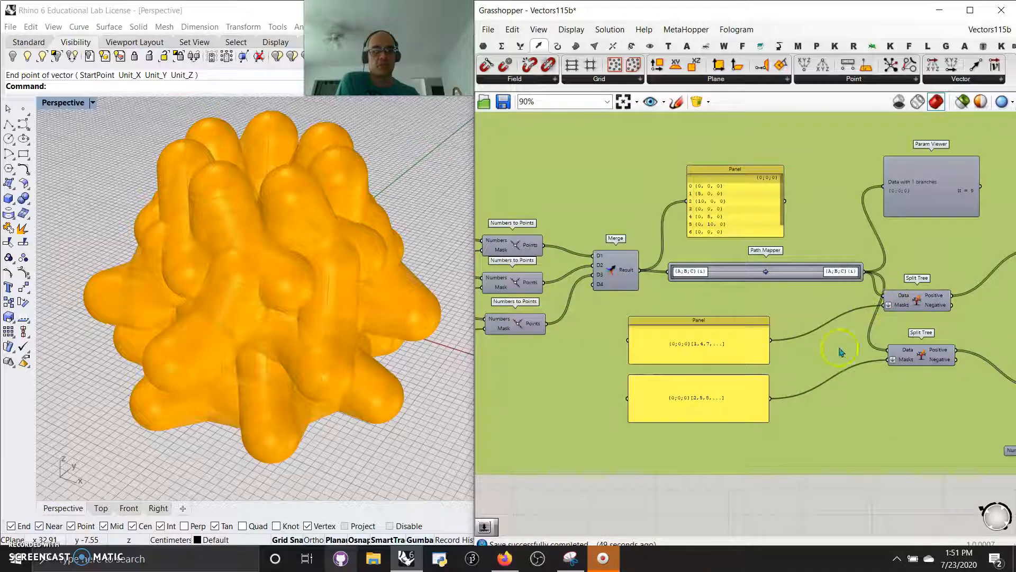
{"action": "scroll", "coordinate": [778, 462], "scroll_direction": "down", "scroll_amount": 3}
{"action": "scroll", "coordinate": [784, 502], "scroll_direction": "down", "scroll_amount": 3}
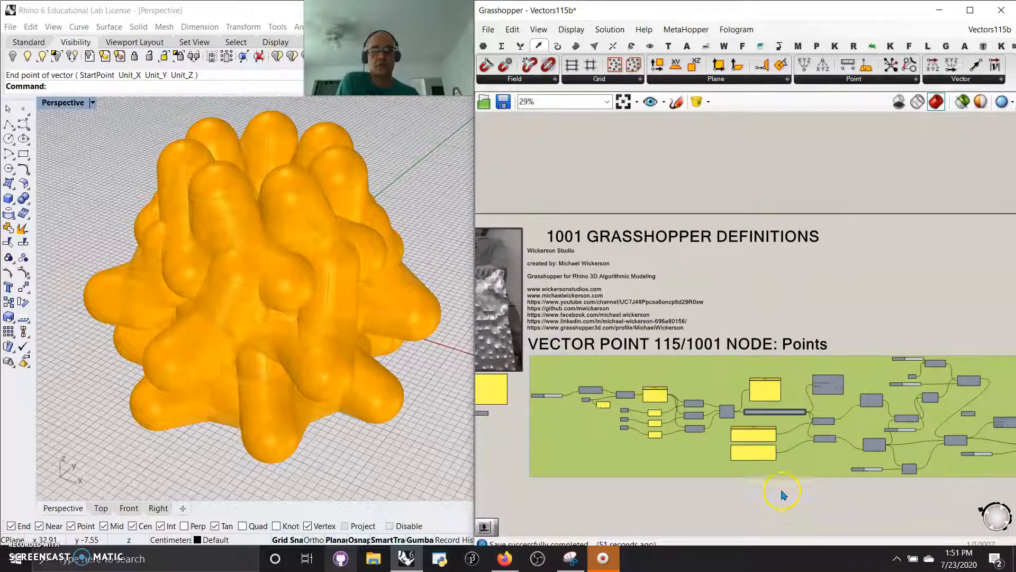
{"action": "right_click_drag", "start_coordinate": [751, 472], "coordinate": [771, 325]}
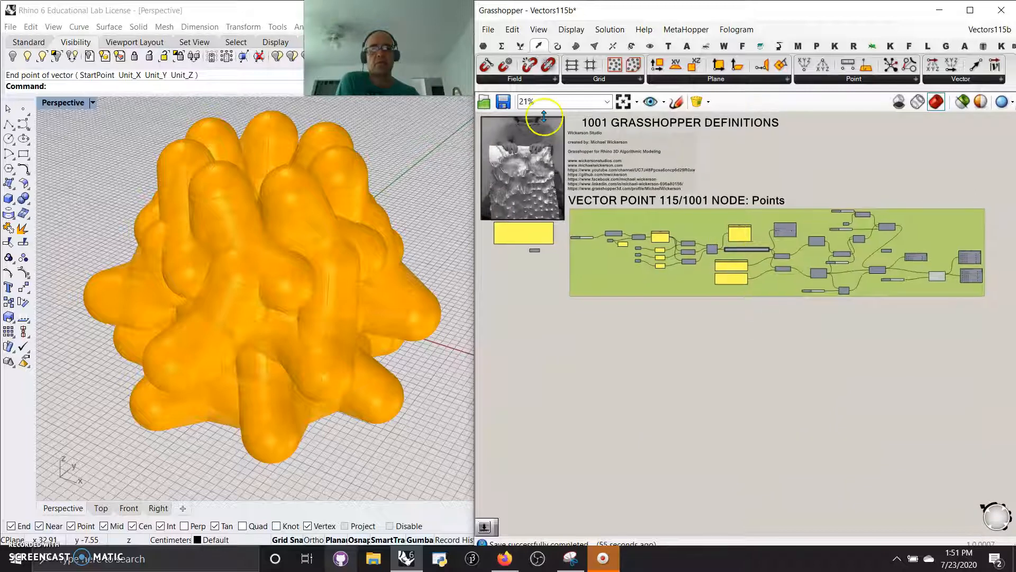
- Look through the Maths script components, including Expression, C# Script and GhPython Script
{"action": "left_click", "coordinate": [501, 46]}
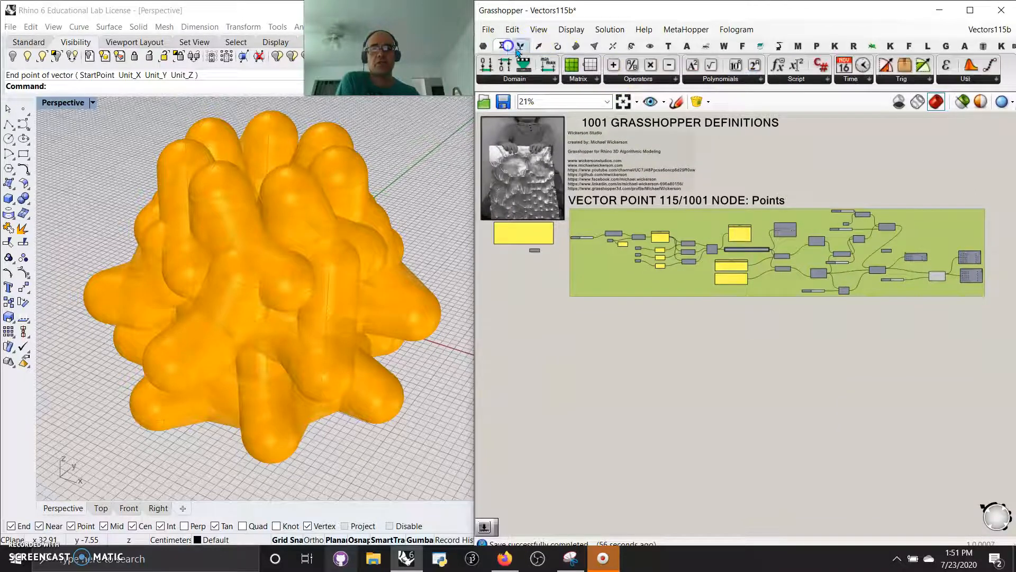
{"action": "left_click", "coordinate": [796, 79]}
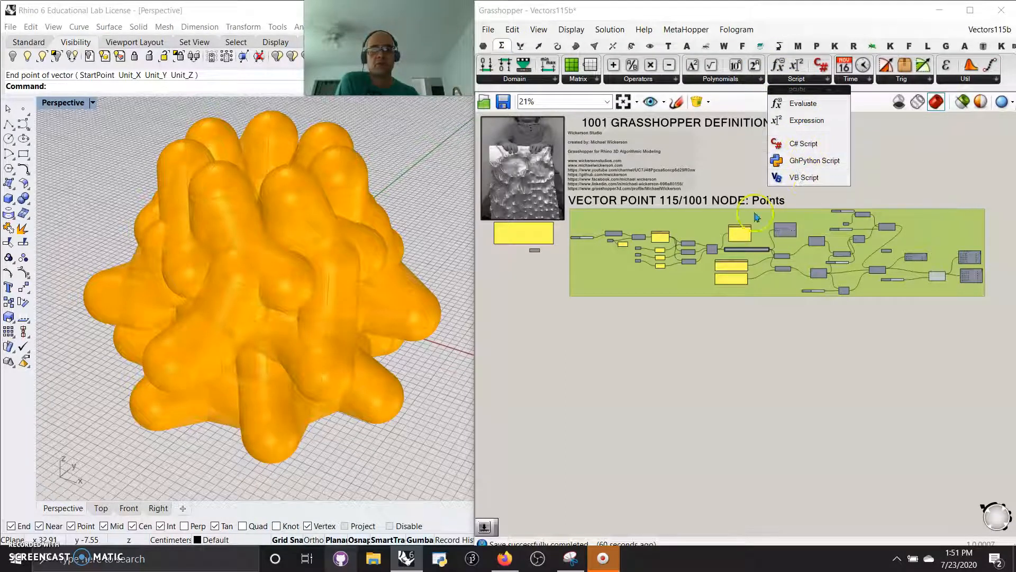
{"action": "left_click", "coordinate": [653, 339]}
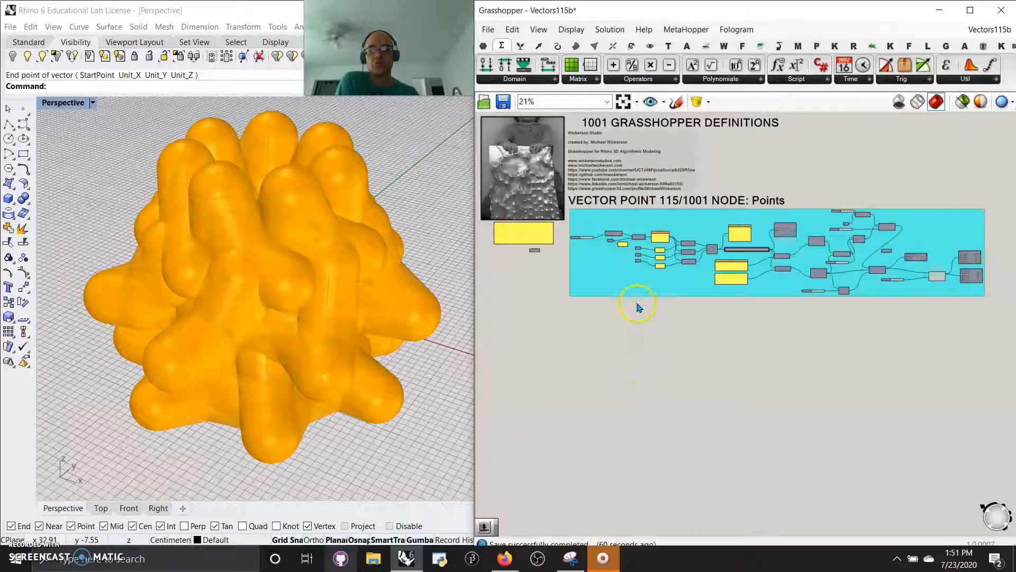